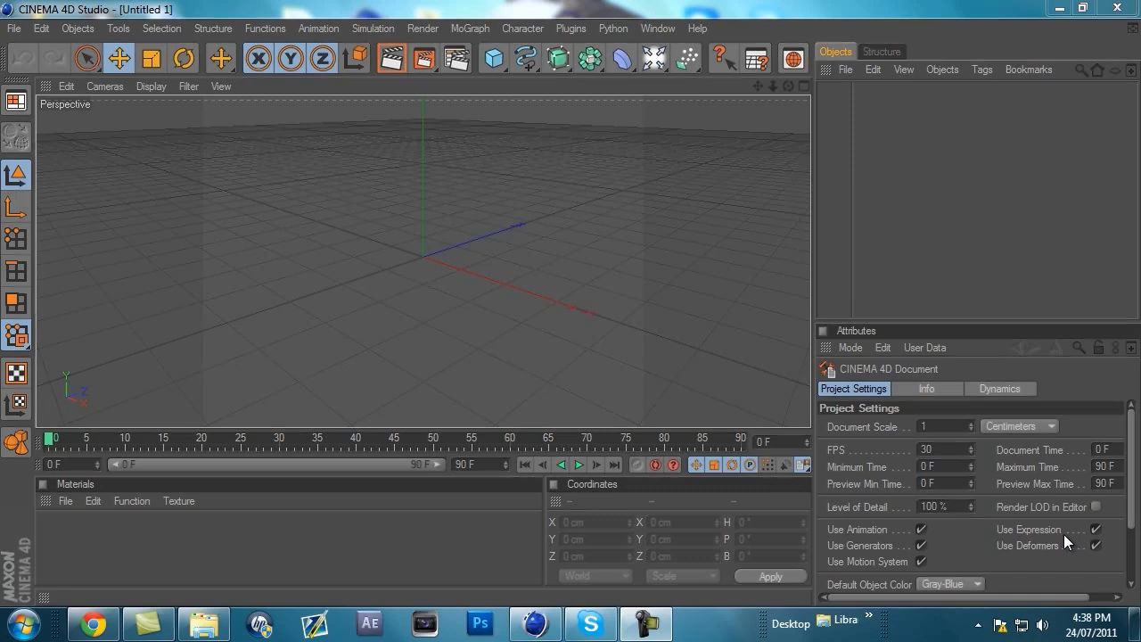
Add a sphere primitive and set its segments to 3.
{"action": "left_click_drag", "start_coordinate": [497, 59], "coordinate": [642, 74]}
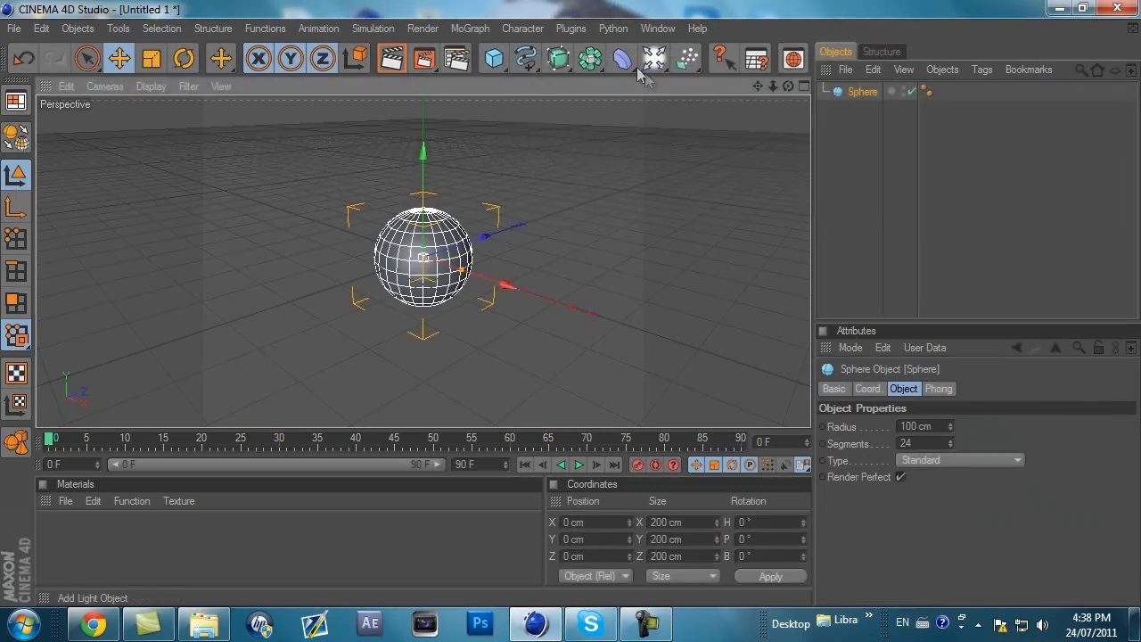
{"action": "left_click", "coordinate": [911, 443]}
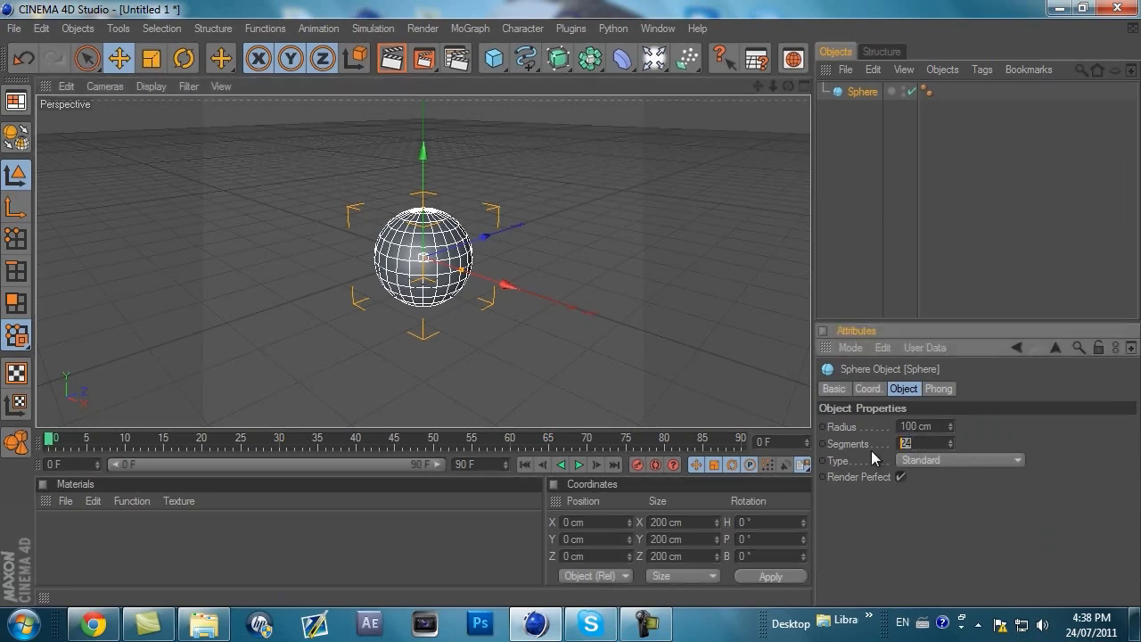
{"action": "type", "text": "3"}
{"action": "key", "text": "Return"}
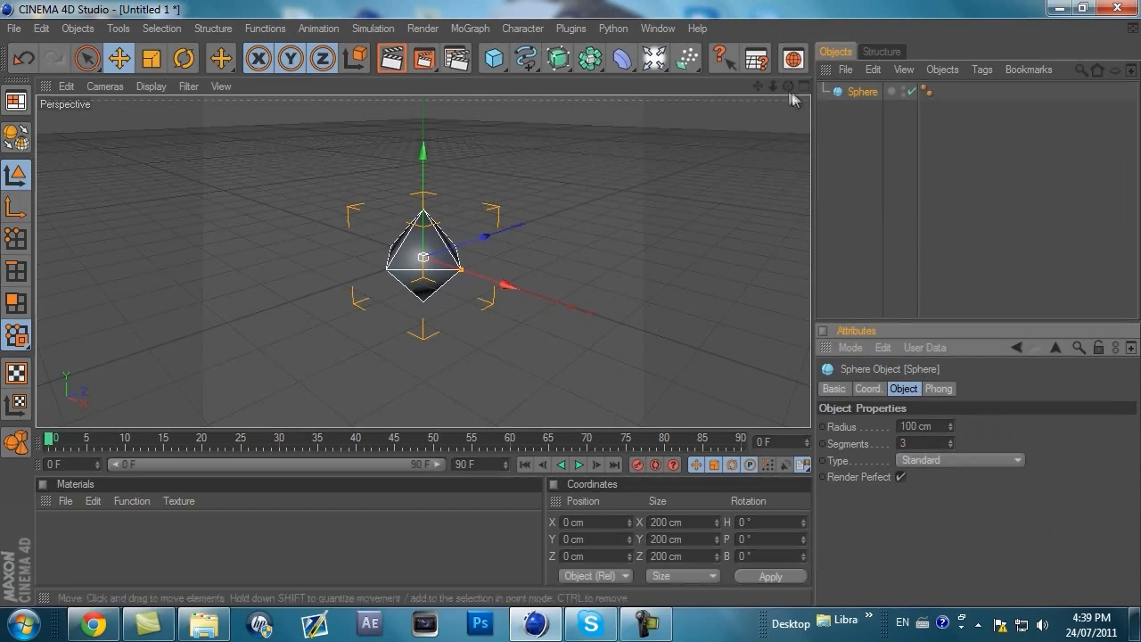
Make the sphere editable and switch to polygon mode.
{"action": "left_click_drag", "start_coordinate": [788, 87], "coordinate": [556, 303]}
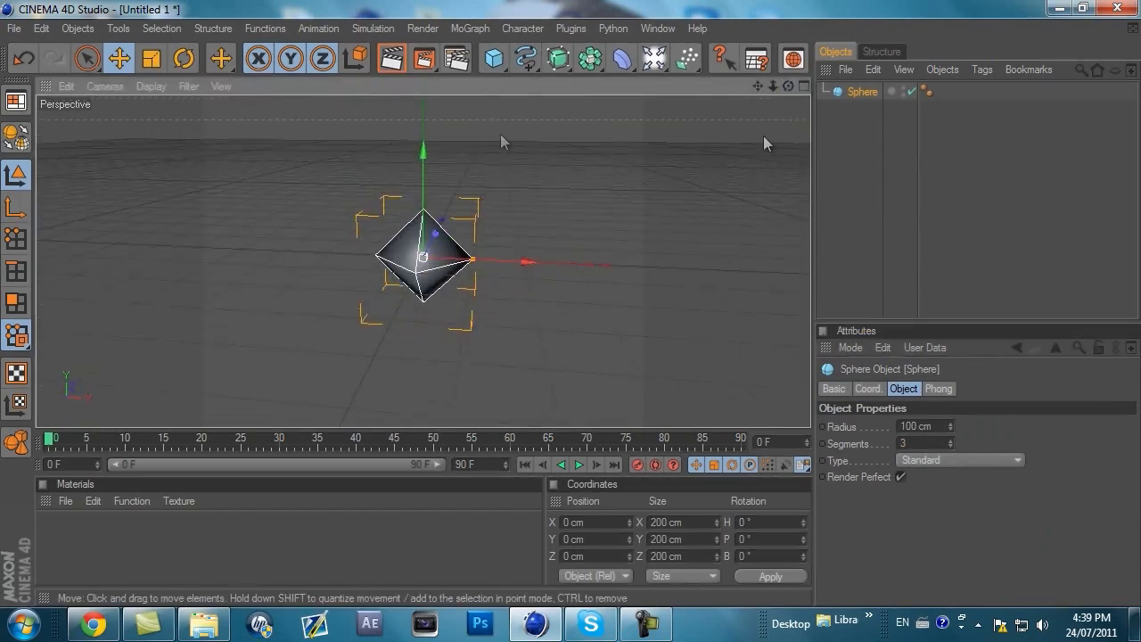
{"action": "left_click", "coordinate": [16, 136]}
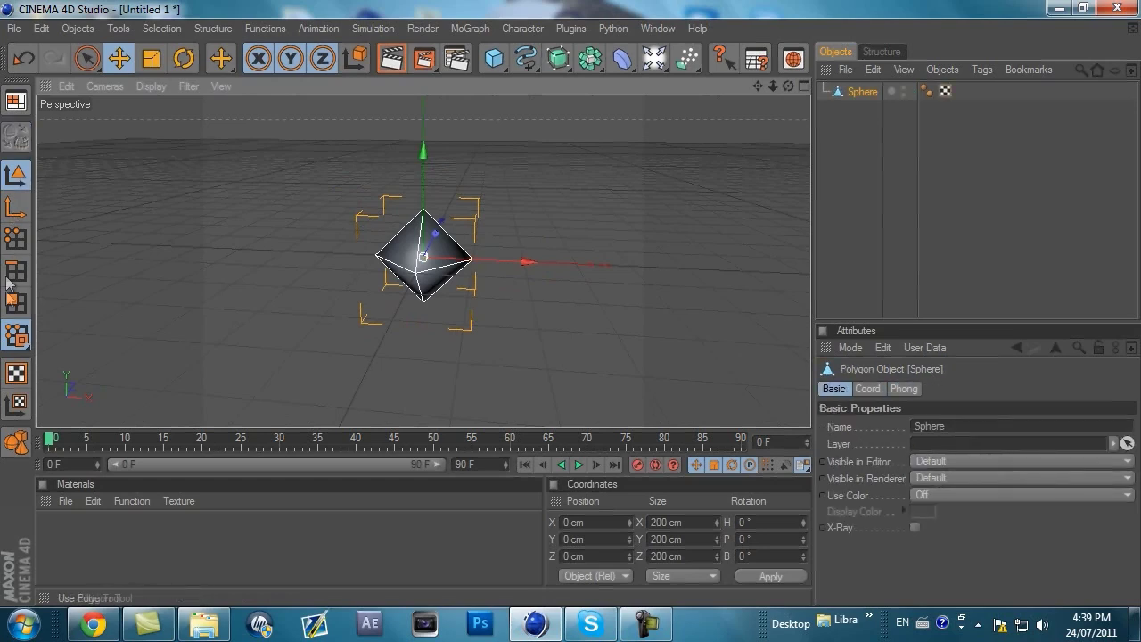
{"action": "left_click", "coordinate": [16, 305]}
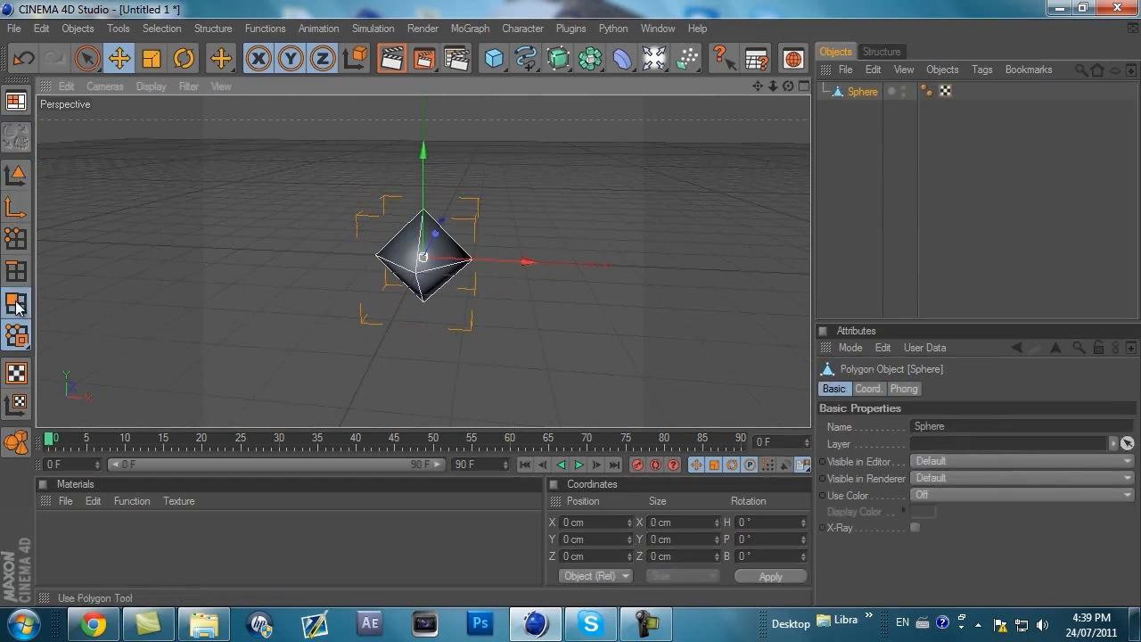
Set up a Matrix Extrude on the sphere with Move values of 20 cm, 20 cm and 350 cm.
{"action": "left_click", "coordinate": [225, 29]}
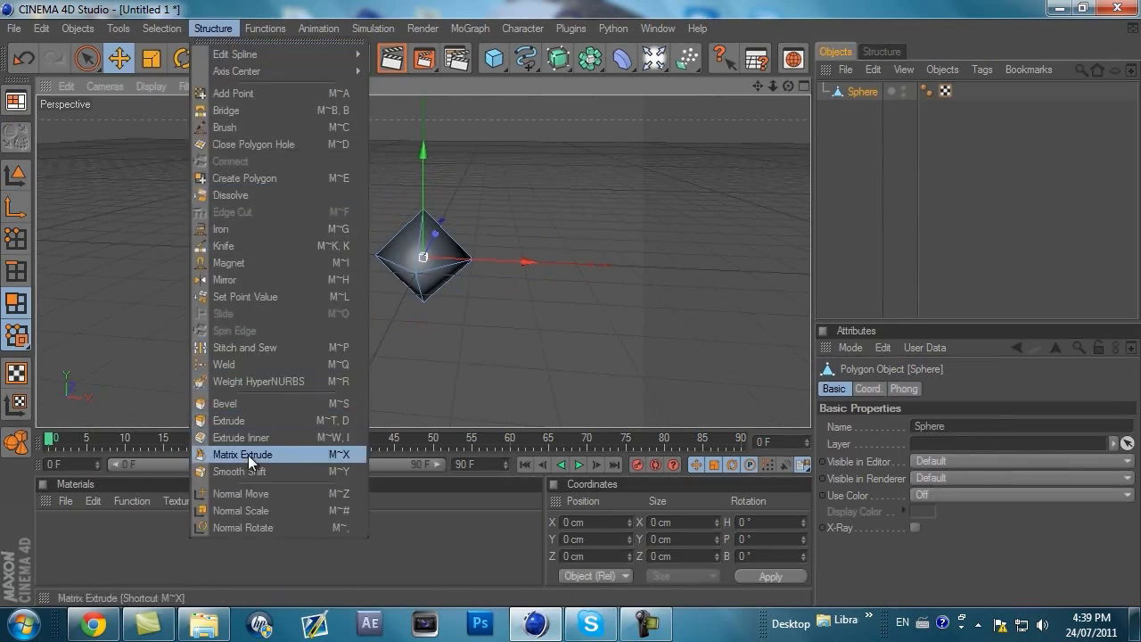
{"action": "left_click", "coordinate": [248, 455]}
{"action": "right_click", "coordinate": [428, 266]}
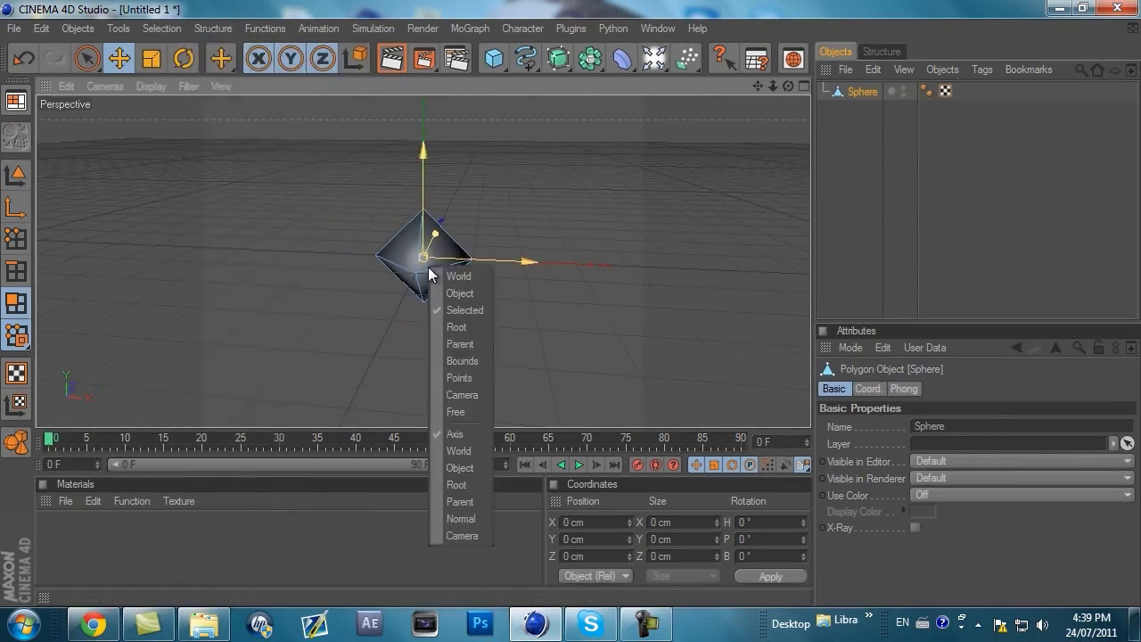
{"action": "left_click", "coordinate": [401, 240]}
{"action": "right_click", "coordinate": [404, 249]}
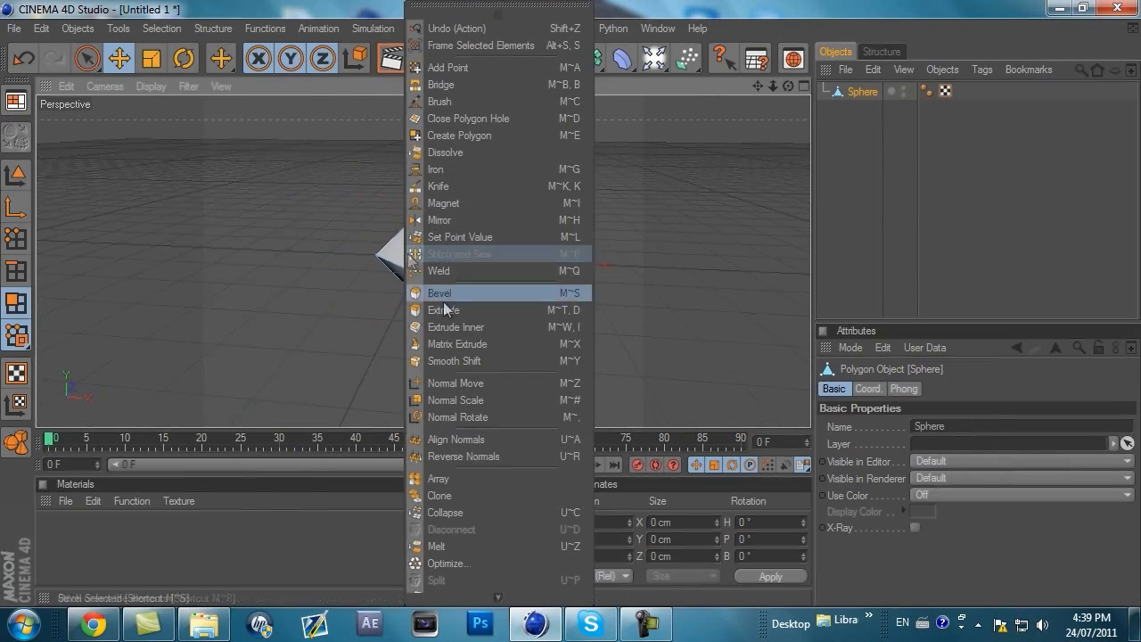
{"action": "left_click", "coordinate": [482, 342]}
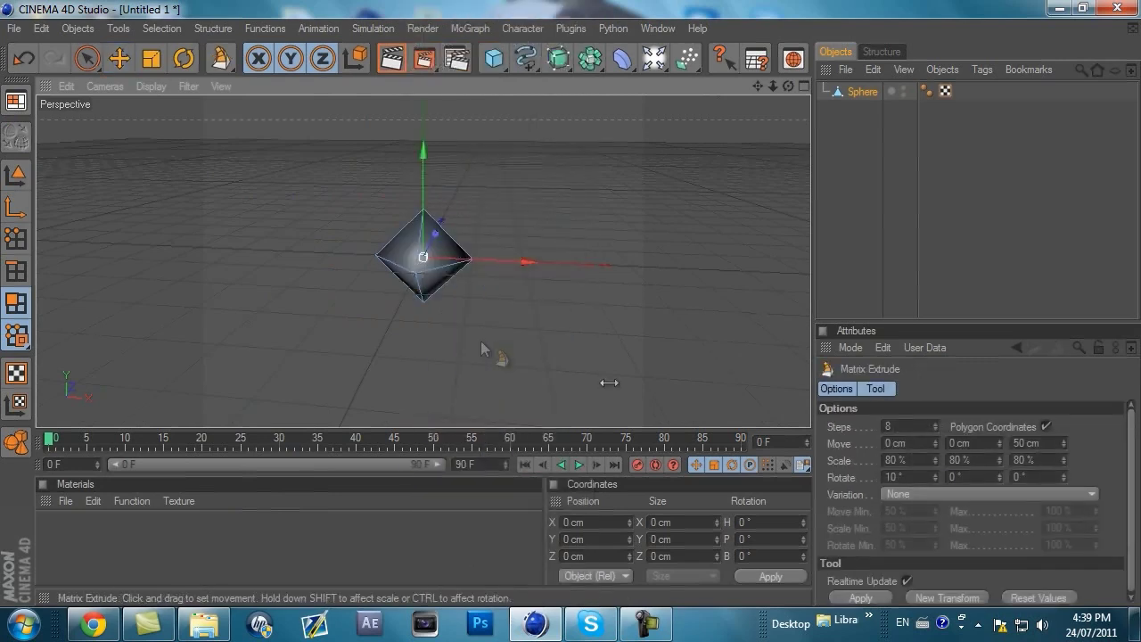
{"action": "double_click", "coordinate": [886, 443]}
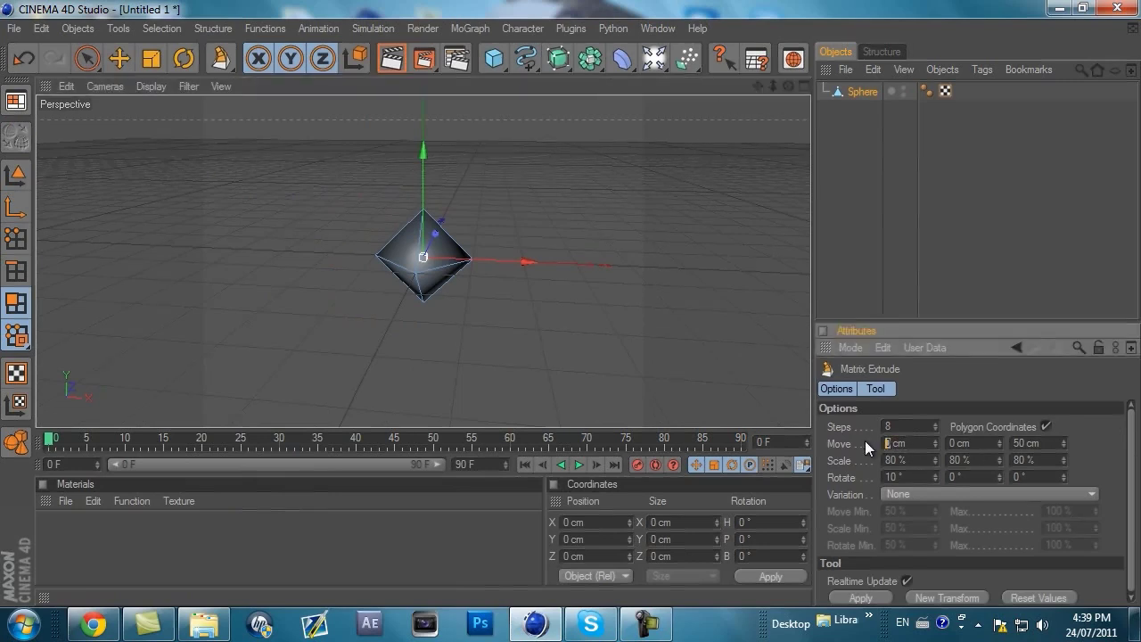
{"action": "type", "text": "20"}
{"action": "type", "text": "20"}
{"action": "key", "text": "Tab"}
{"action": "type", "text": "350"}
{"action": "key", "text": "Tab"}
Set the Matrix Extrude Scale to 90% on all three axes and Rotate to 50°, 35° and 43°.
{"action": "type", "text": "90"}
{"action": "key", "text": "Tab"}
{"action": "type", "text": "90"}
{"action": "key", "text": "Tab"}
{"action": "type", "text": "90"}
{"action": "key", "text": "Tab"}
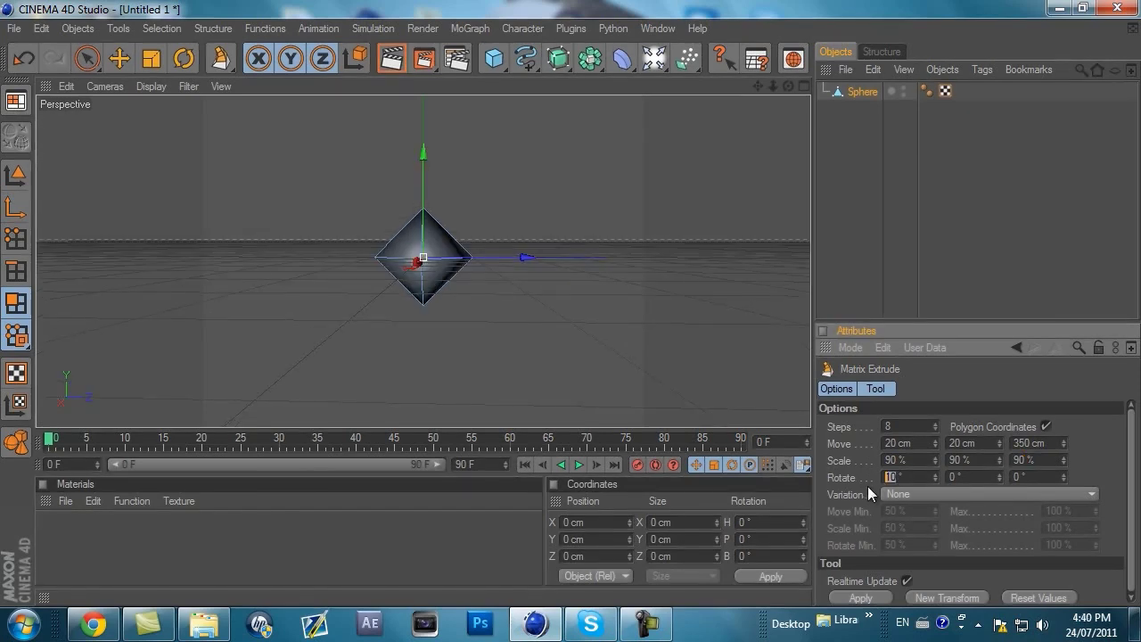
{"action": "type", "text": "50"}
{"action": "key", "text": "Tab"}
{"action": "type", "text": "35"}
{"action": "key", "text": "Tab"}
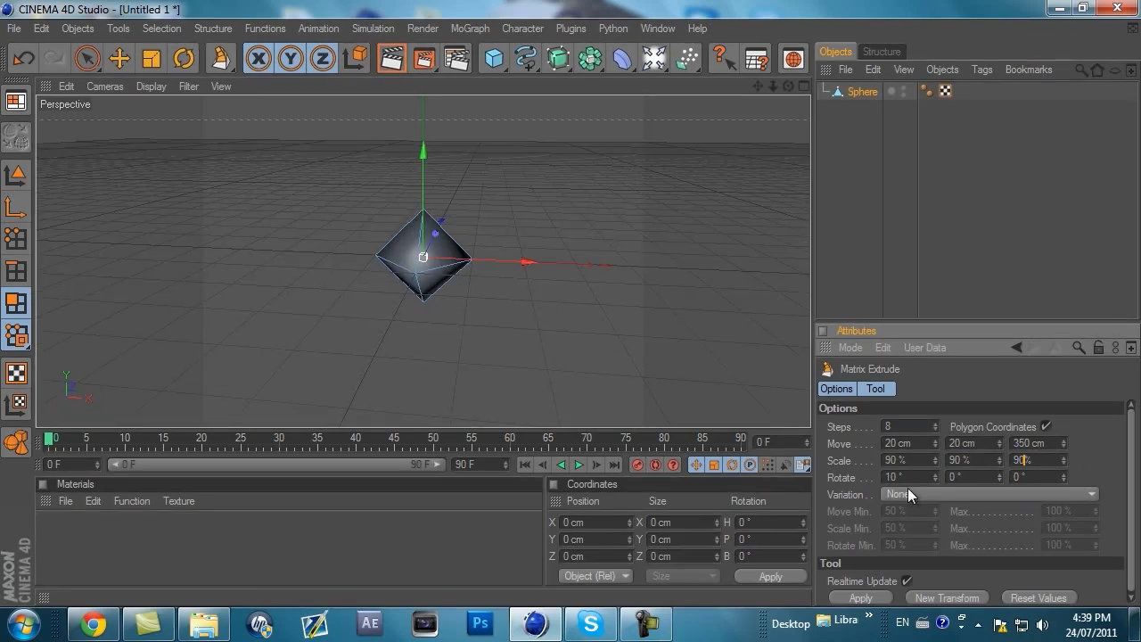
Set the Matrix Extrude variation to Initial with Move Min 20% and Scale Min 120%.
{"action": "left_click", "coordinate": [908, 493]}
{"action": "left_click", "coordinate": [912, 526]}
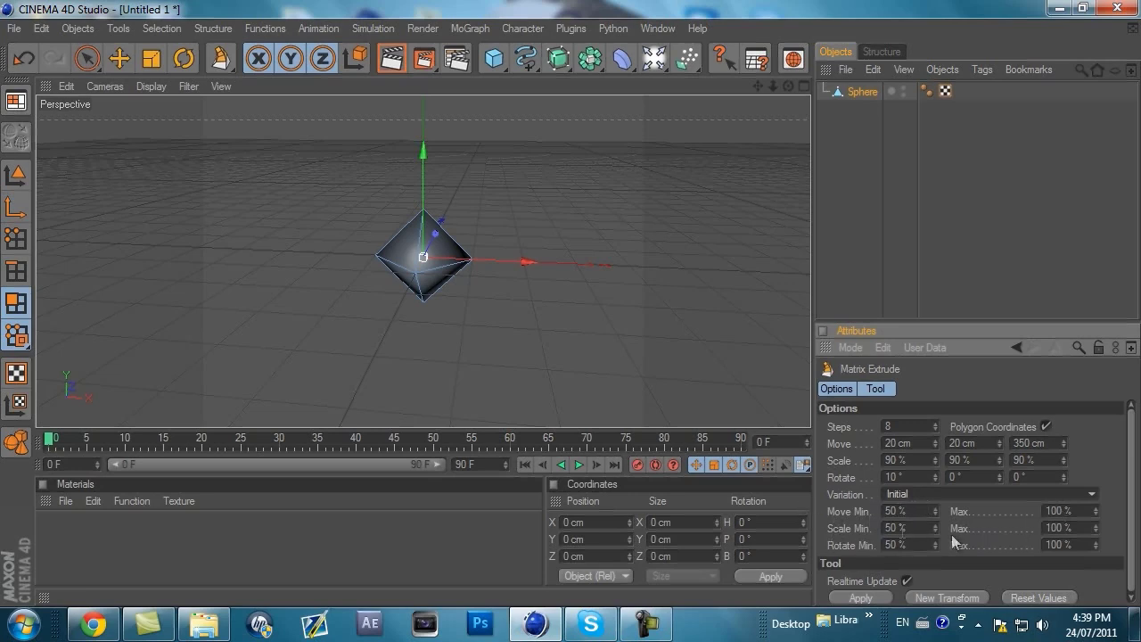
{"action": "double_click", "coordinate": [892, 512]}
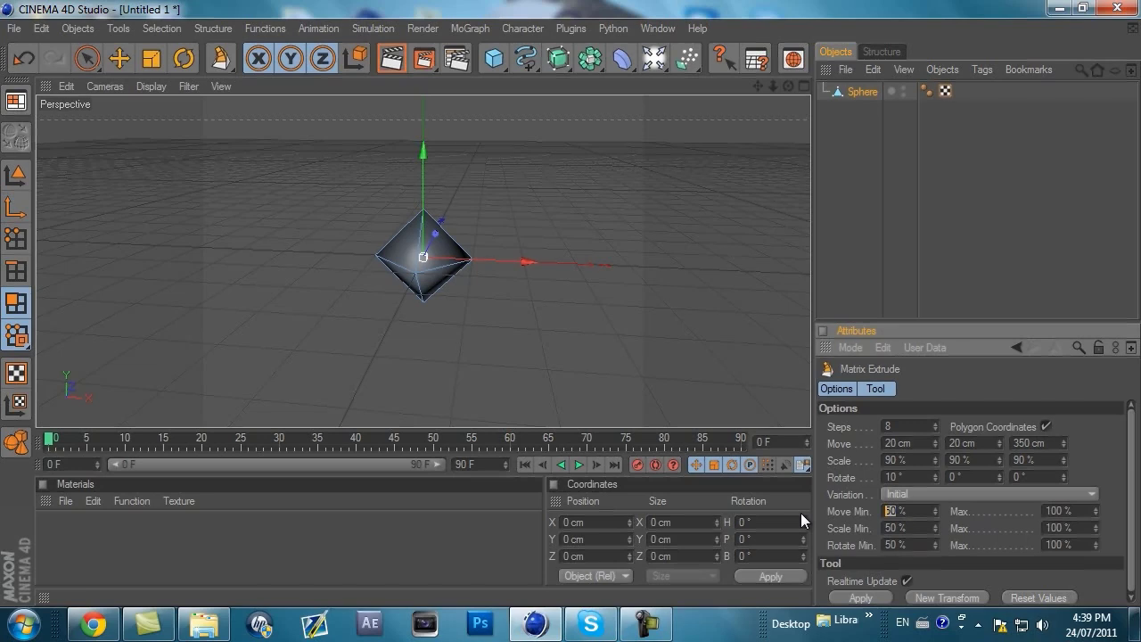
{"action": "type", "text": "20"}
{"action": "double_click", "coordinate": [892, 528]}
{"action": "type", "text": "120"}
Set the rotation variation to a minimum of -70% and maximum of 90%, and apply the Matrix Extrude.
{"action": "left_click_drag", "start_coordinate": [896, 544], "coordinate": [845, 544]}
{"action": "type", "text": "-70"}
{"action": "double_click", "coordinate": [1045, 544]}
{"action": "type", "text": "80"}
{"action": "key", "text": "BackSpace"}
{"action": "key", "text": "BackSpace"}
{"action": "type", "text": "90"}
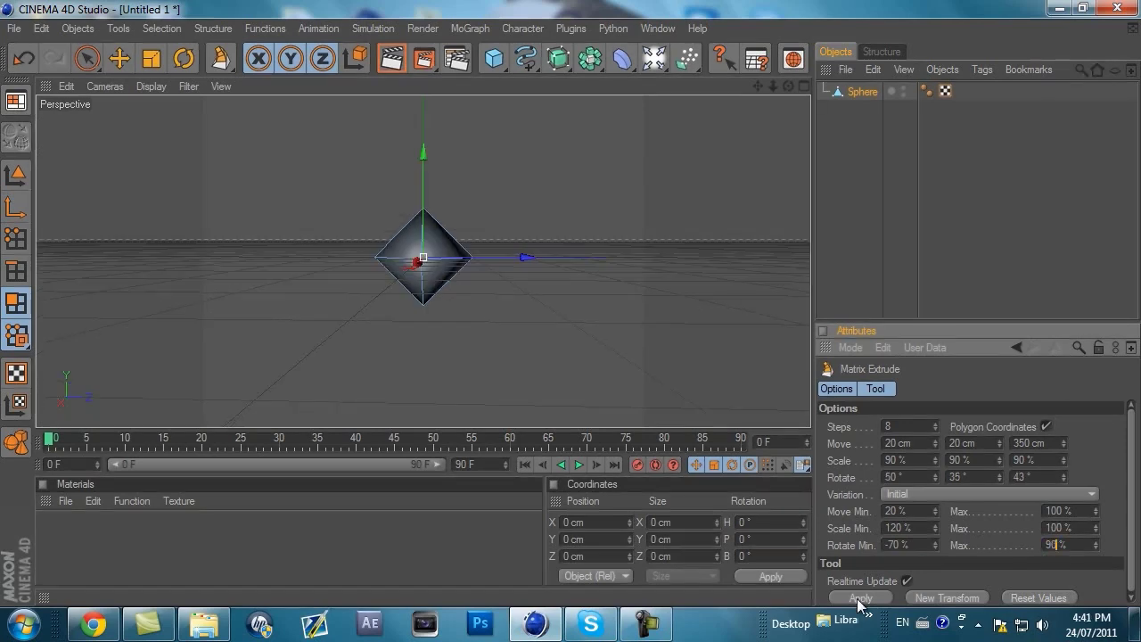
{"action": "left_click", "coordinate": [860, 597]}
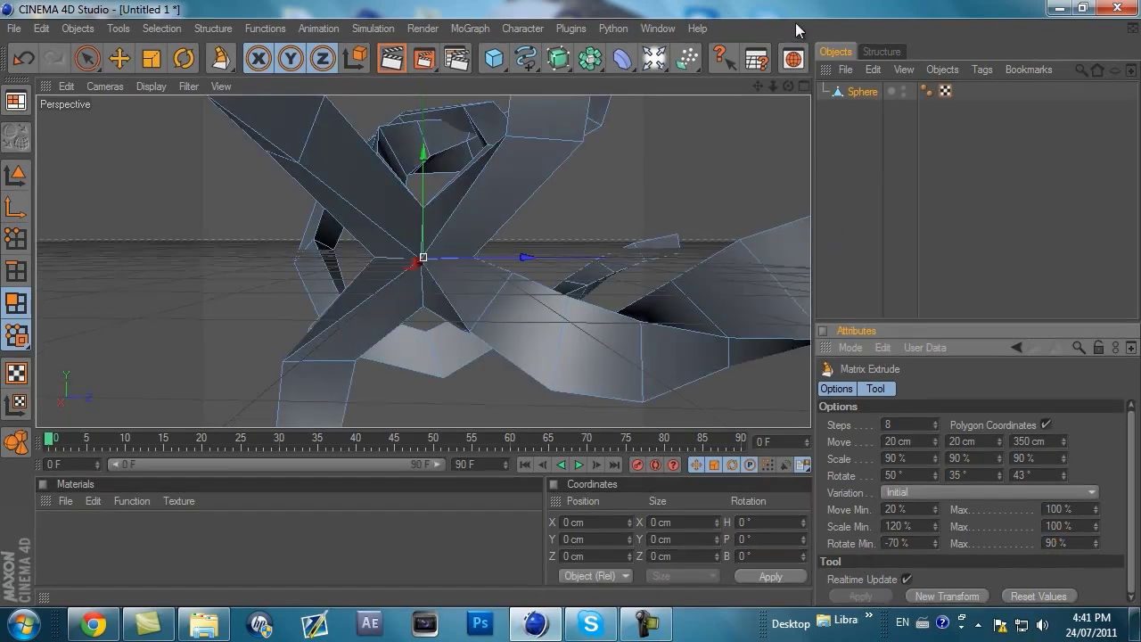
Select one polygon on each of four extruded arms with Live Selection.
{"action": "left_click_drag", "start_coordinate": [788, 85], "coordinate": [571, 308]}
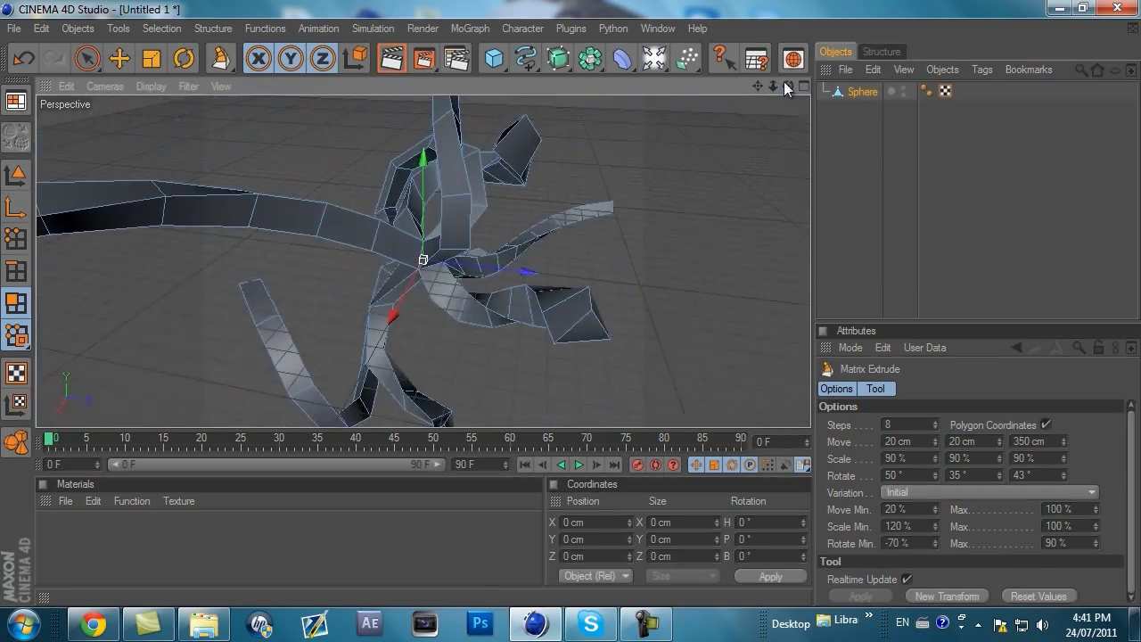
{"action": "left_click", "coordinate": [86, 59]}
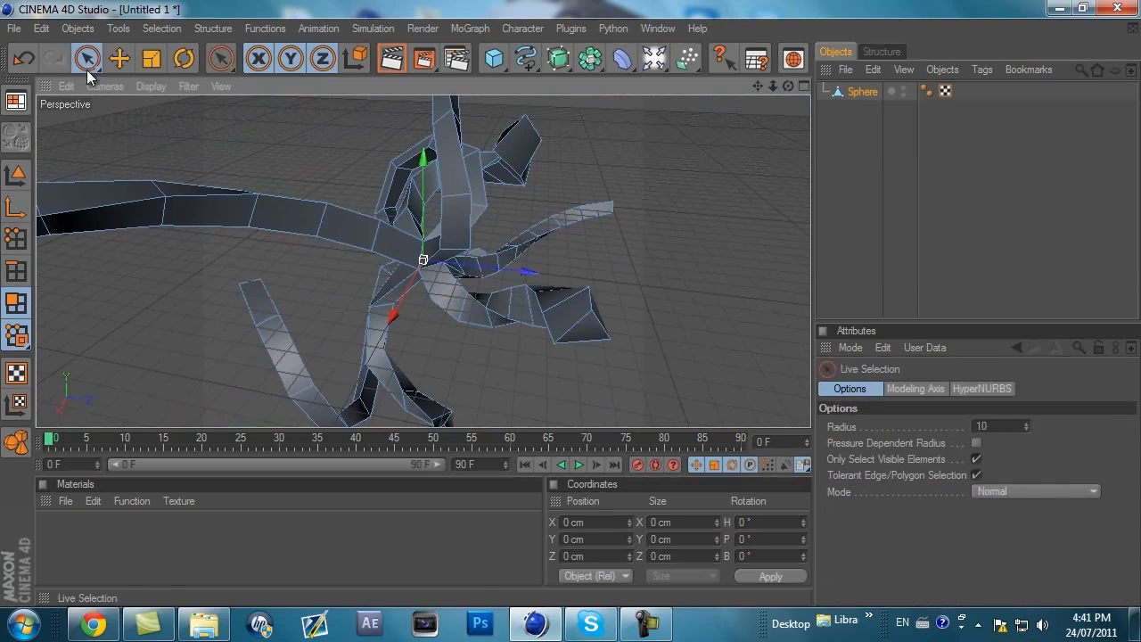
{"action": "left_click", "coordinate": [307, 217]}
{"action": "left_click", "coordinate": [451, 163], "text": "shift"}
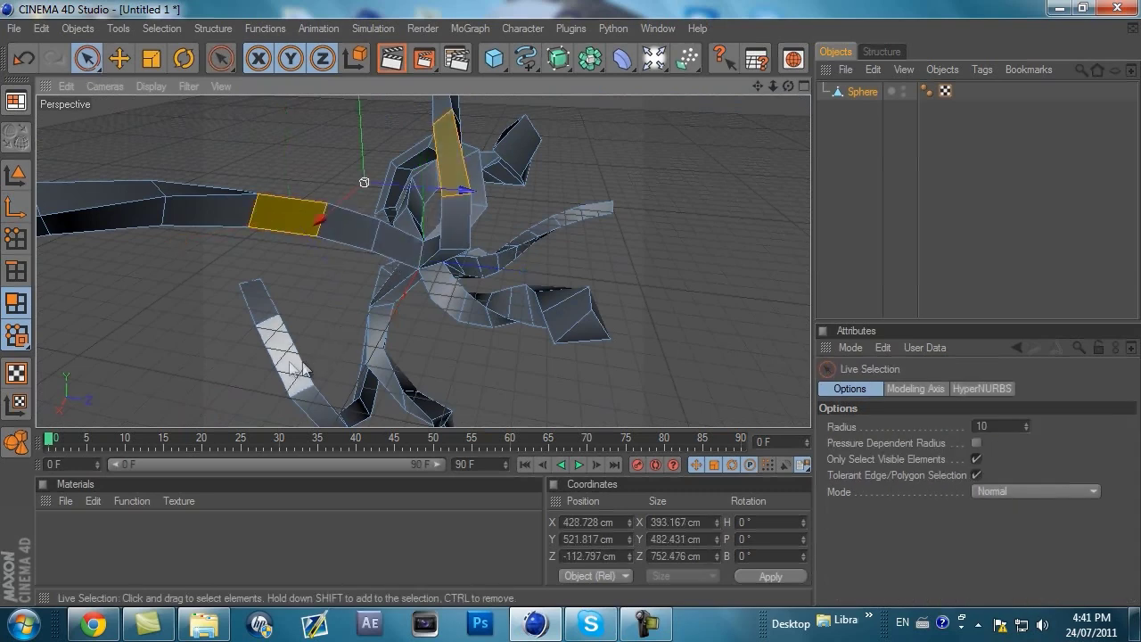
{"action": "left_click", "coordinate": [287, 357], "text": "shift"}
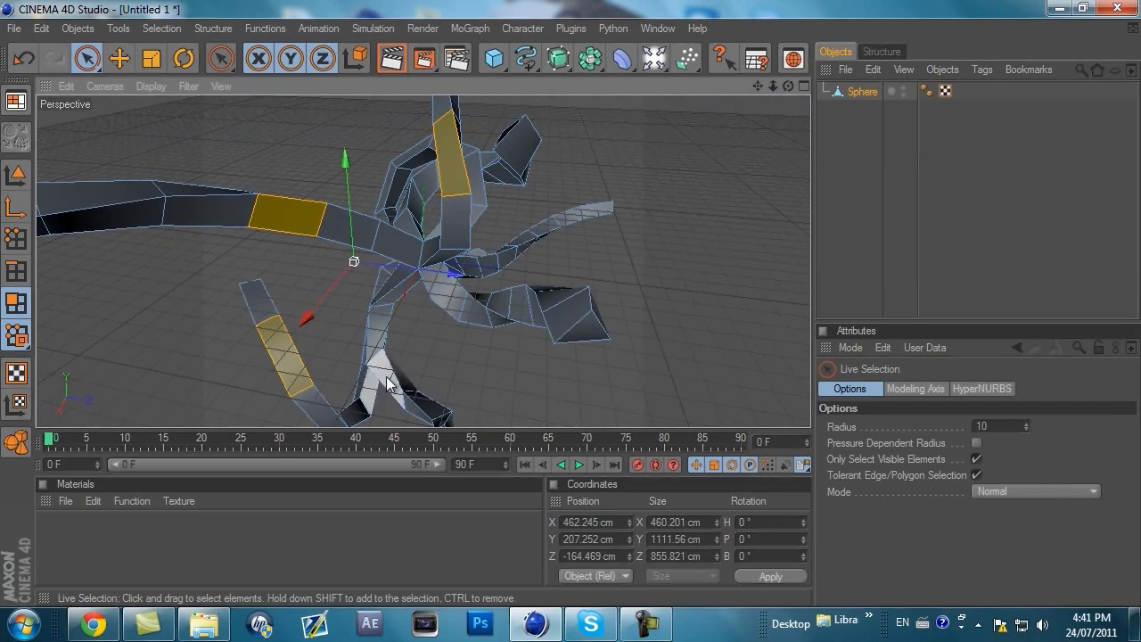
{"action": "left_click", "coordinate": [422, 405], "text": "shift"}
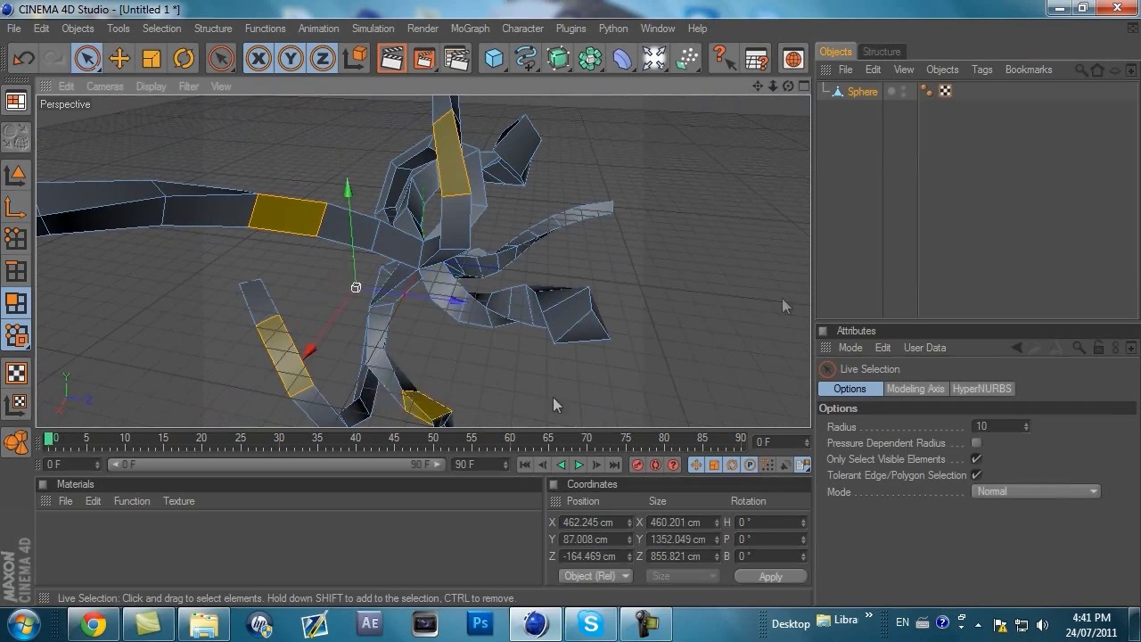
Add three polygons on arms at the other side of the shape to the selection.
{"action": "left_click_drag", "start_coordinate": [788, 86], "coordinate": [573, 306]}
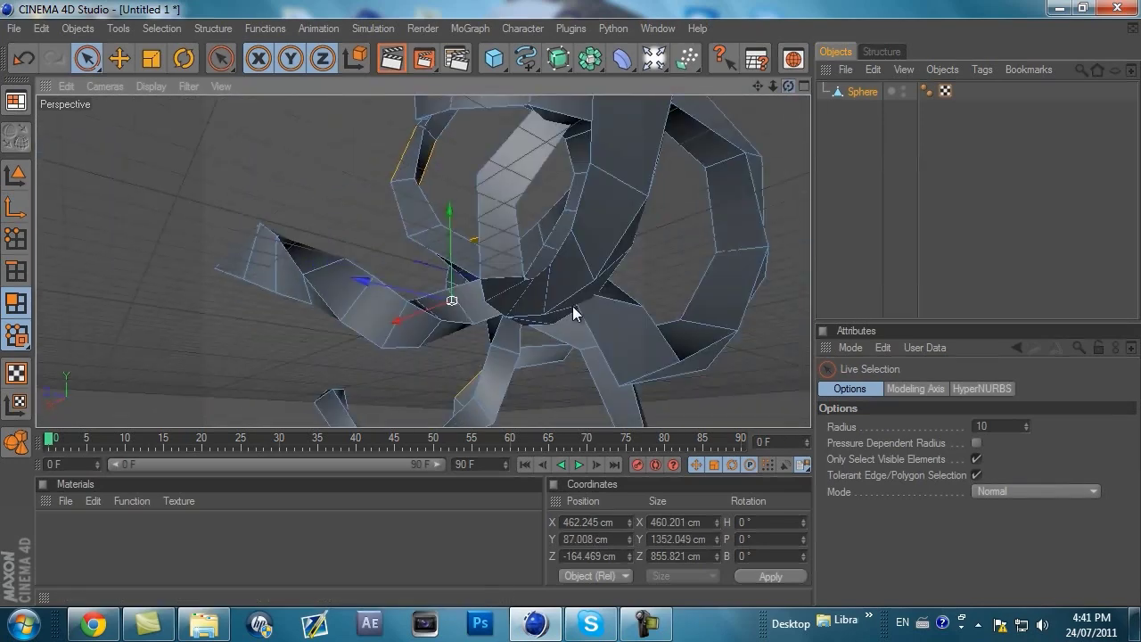
{"action": "left_click", "coordinate": [596, 248], "text": "shift"}
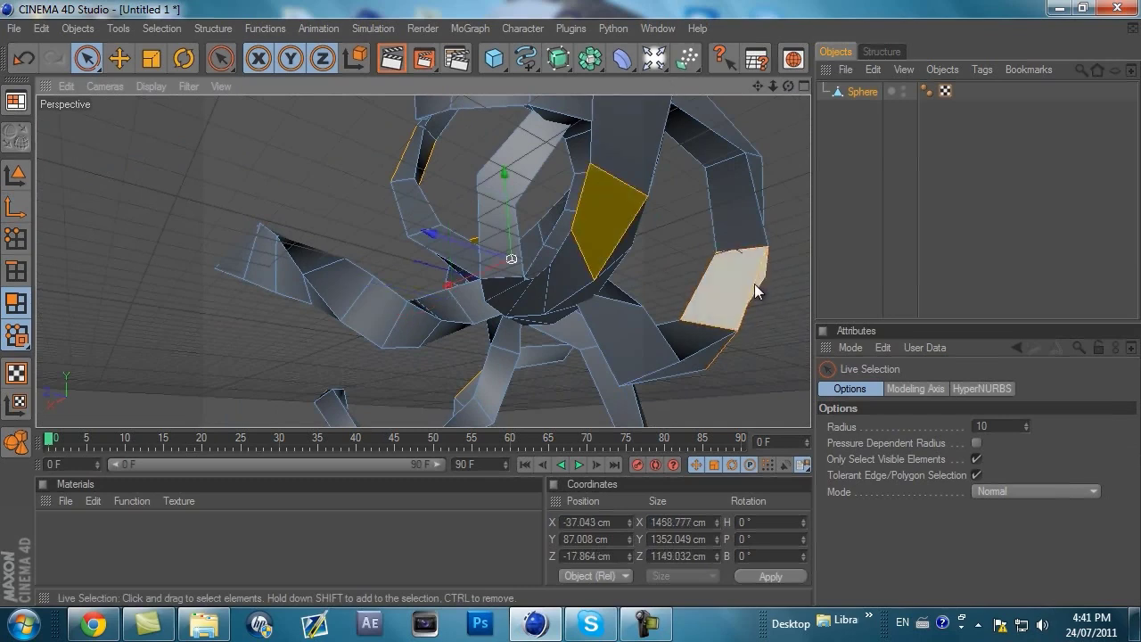
{"action": "left_click", "coordinate": [754, 283], "text": "shift"}
{"action": "left_click", "coordinate": [256, 276], "text": "shift"}
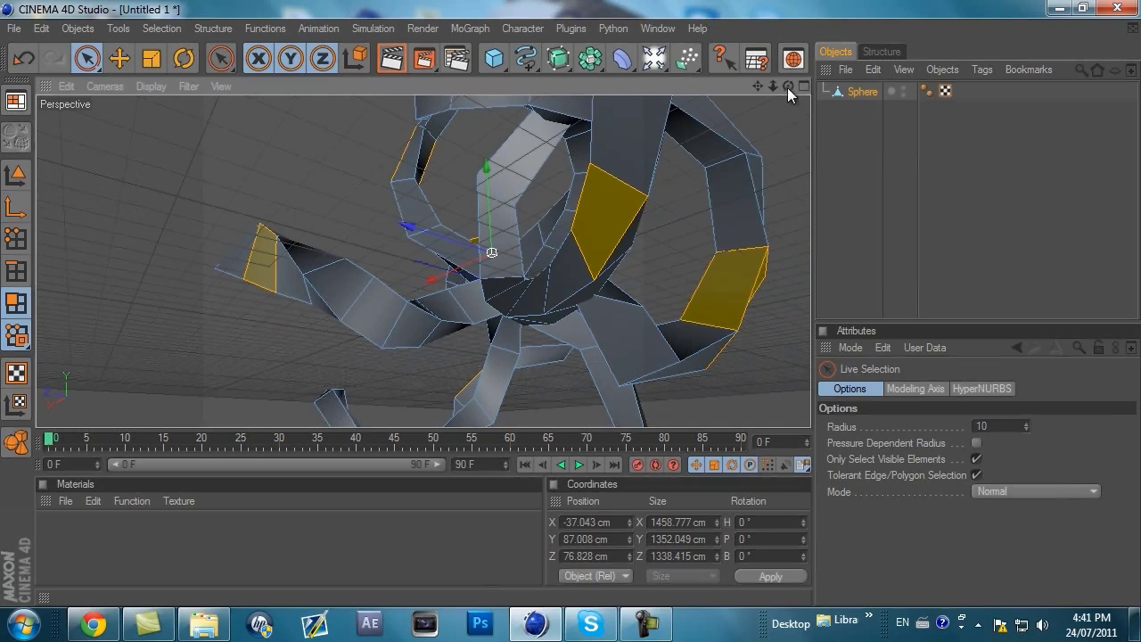
Apply Matrix Extrude to the selected arm polygons with the same settings.
{"action": "mouse_move", "coordinate": [787, 87]}
{"action": "left_mouse_down"}
{"action": "mouse_move", "coordinate": [554, 296]}
{"action": "mouse_move", "coordinate": [781, 99]}
{"action": "left_mouse_up"}
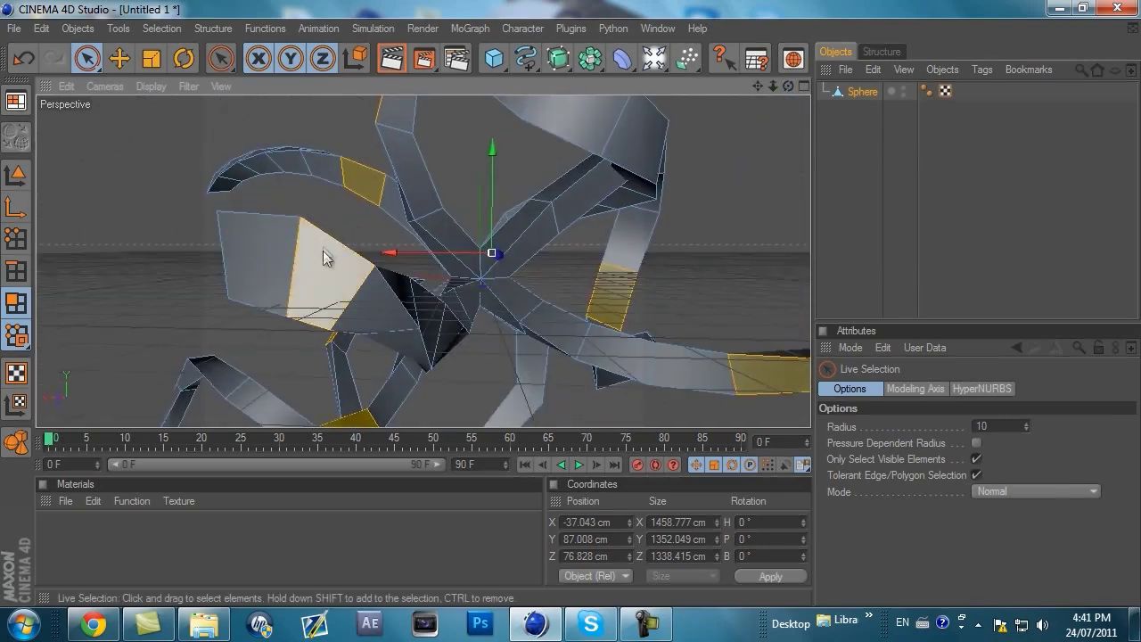
{"action": "left_click", "coordinate": [209, 27]}
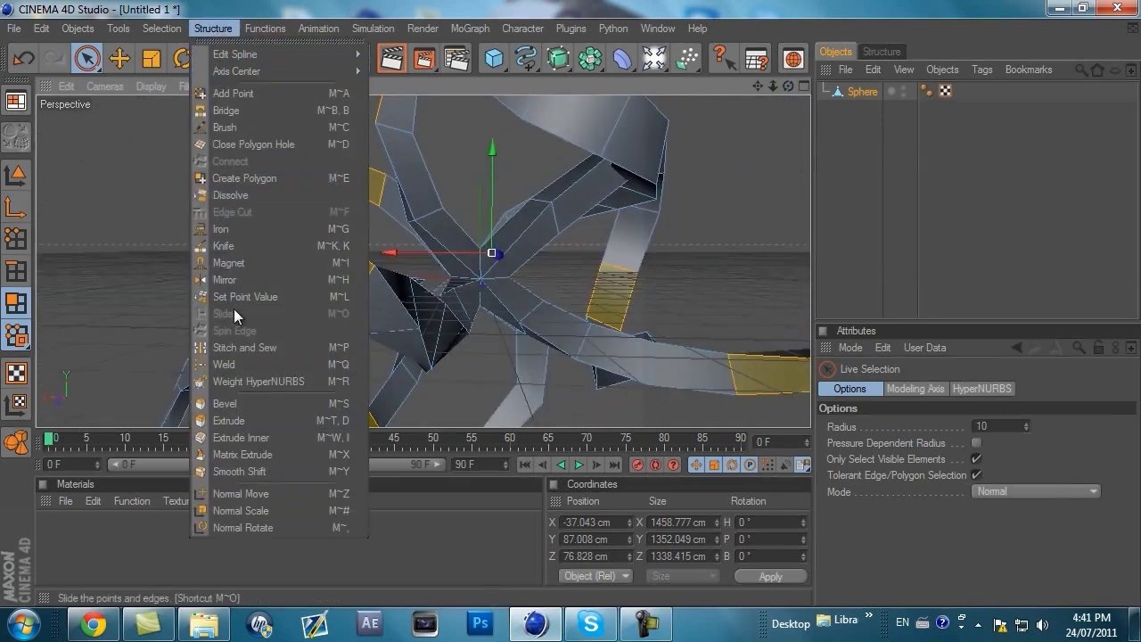
{"action": "left_click", "coordinate": [245, 454]}
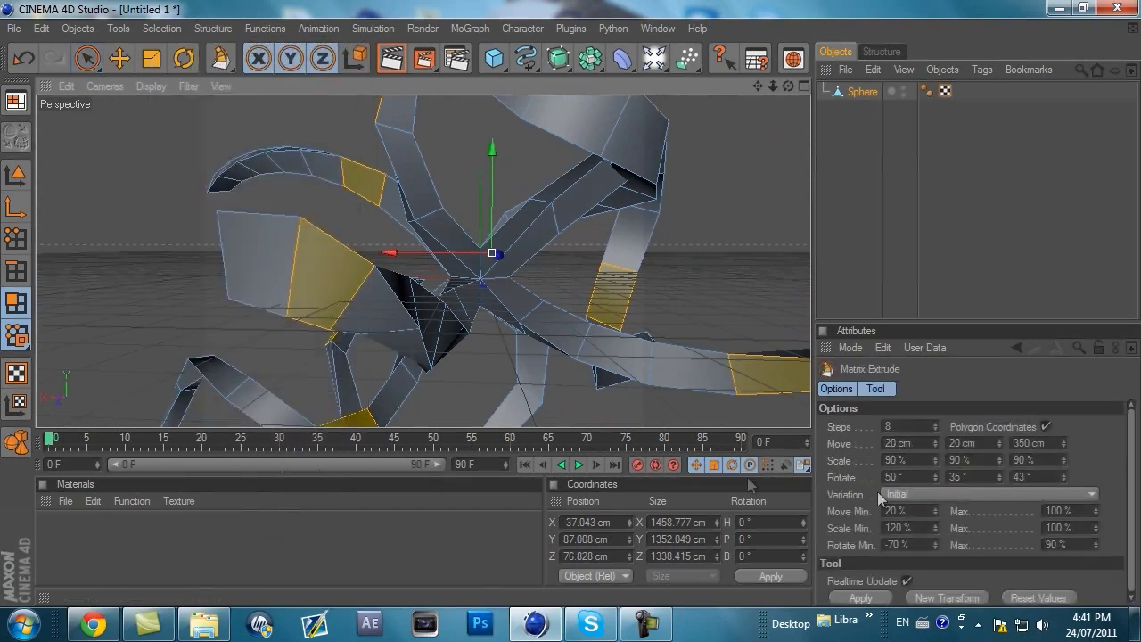
{"action": "left_click", "coordinate": [870, 598]}
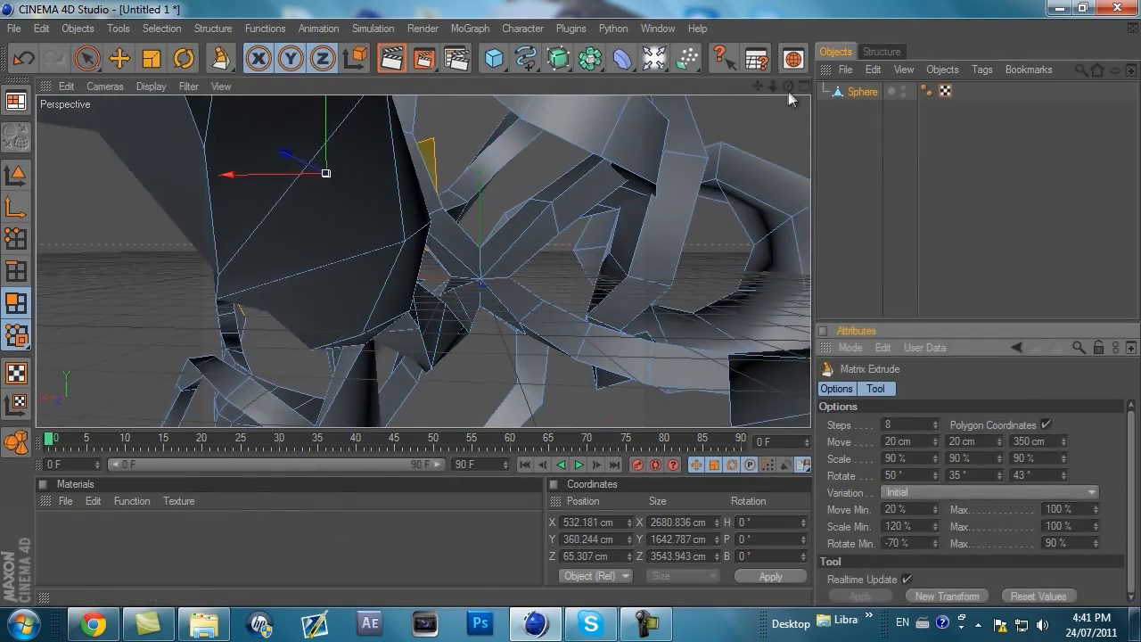
Add a HyperNURBS object and set its subdivision to 1 in the editor and 2 in the renderer.
{"action": "left_click_drag", "start_coordinate": [788, 92], "coordinate": [577, 310]}
{"action": "left_click_drag", "start_coordinate": [772, 92], "coordinate": [573, 311]}
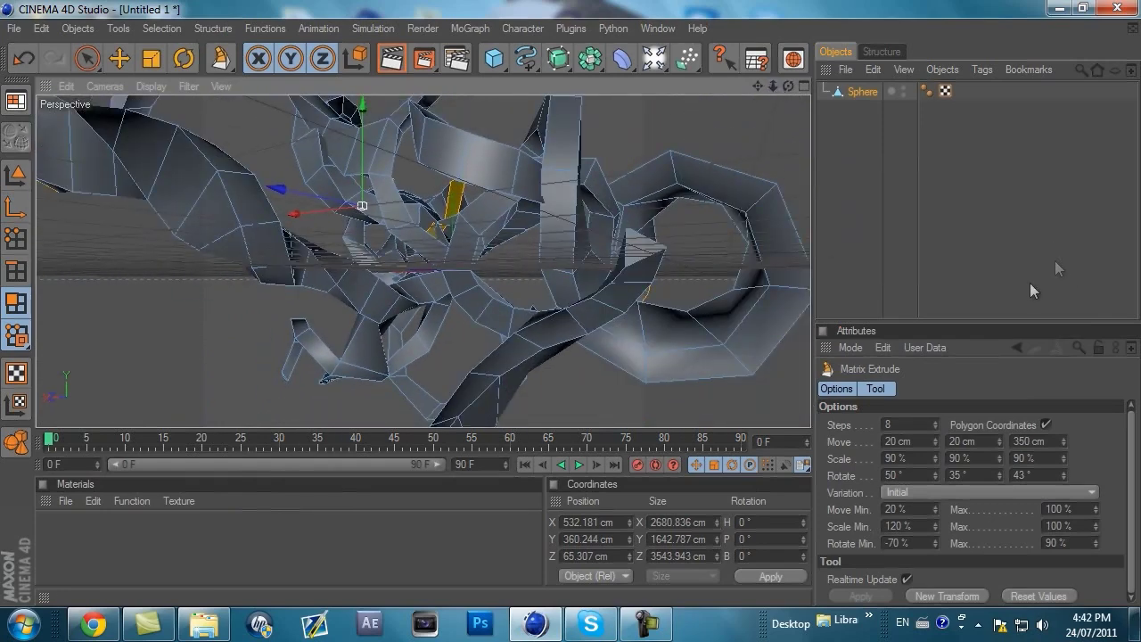
{"action": "left_click", "coordinate": [860, 91]}
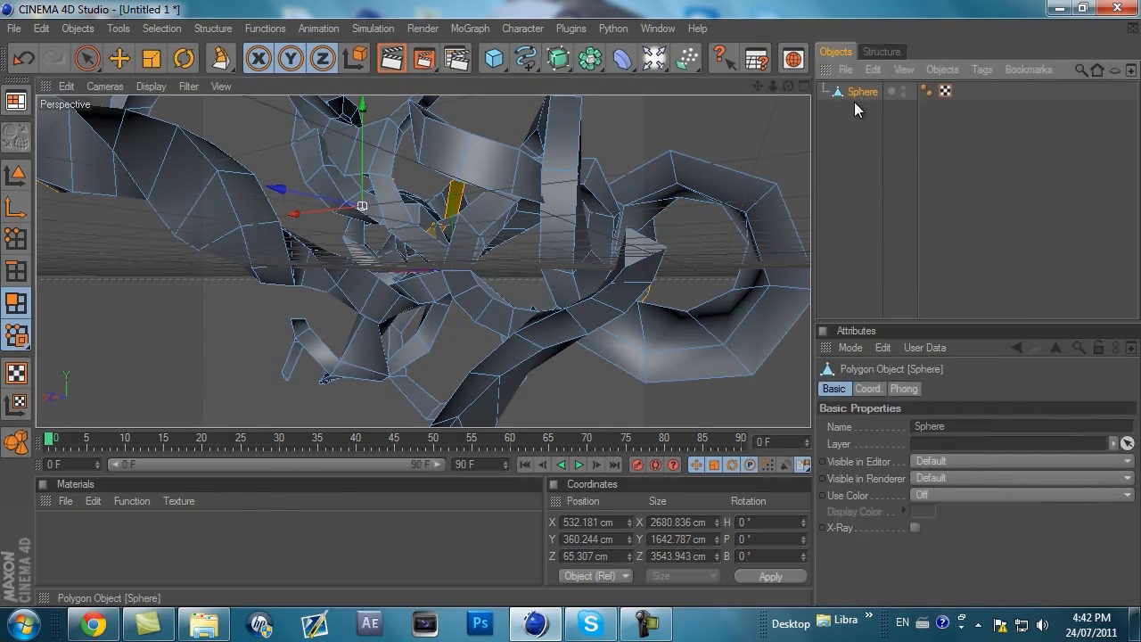
{"action": "left_click_drag", "start_coordinate": [563, 60], "coordinate": [595, 75]}
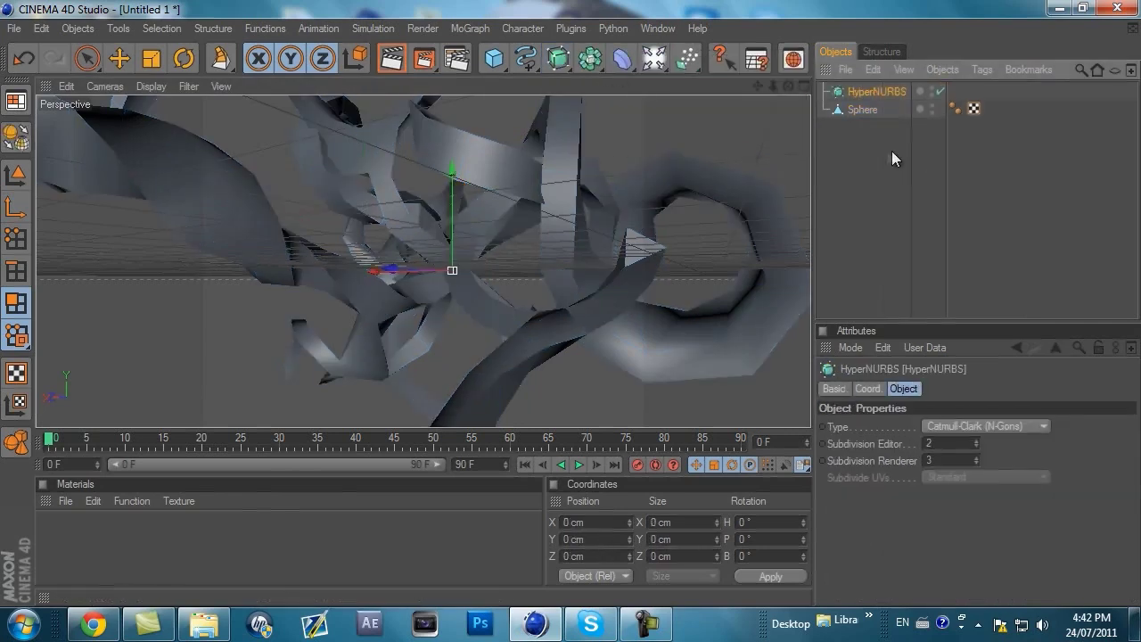
{"action": "double_click", "coordinate": [937, 439]}
{"action": "type", "text": "1"}
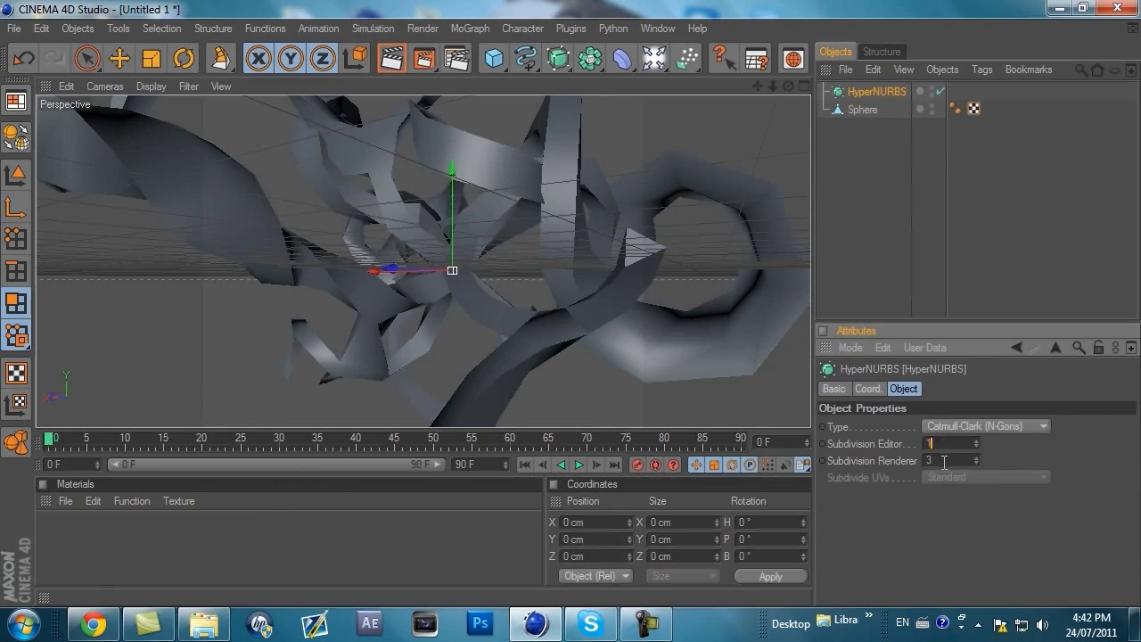
{"action": "left_click_drag", "start_coordinate": [945, 461], "coordinate": [905, 461]}
{"action": "type", "text": "2"}
{"action": "left_click", "coordinate": [905, 216]}
{"action": "left_click_drag", "start_coordinate": [790, 88], "coordinate": [571, 306]}
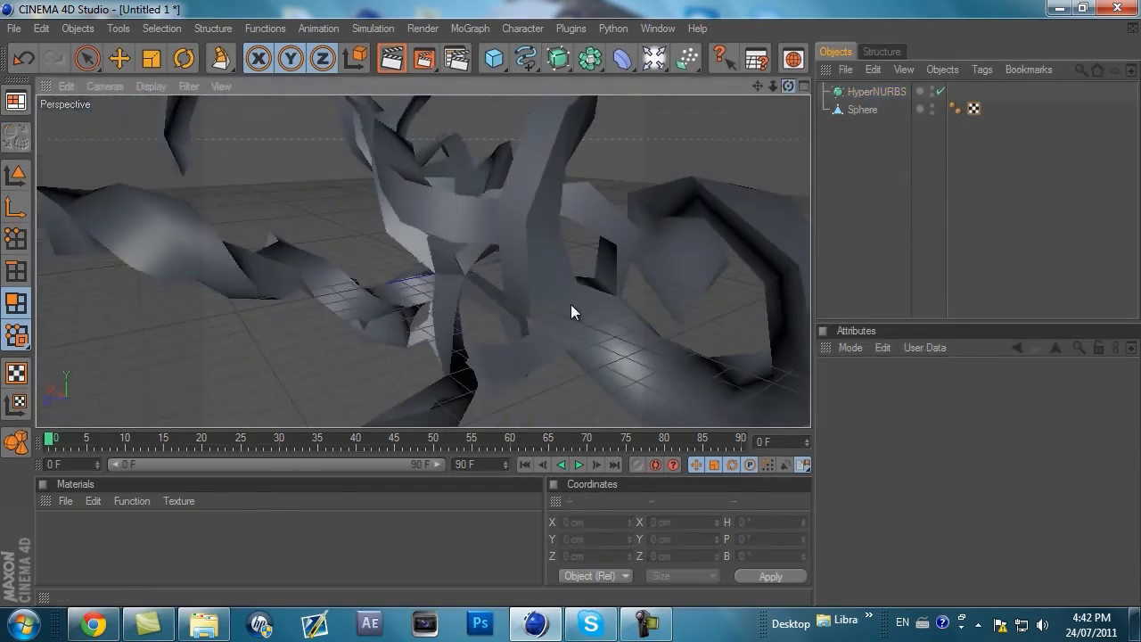
{"action": "left_click_drag", "start_coordinate": [765, 83], "coordinate": [571, 301]}
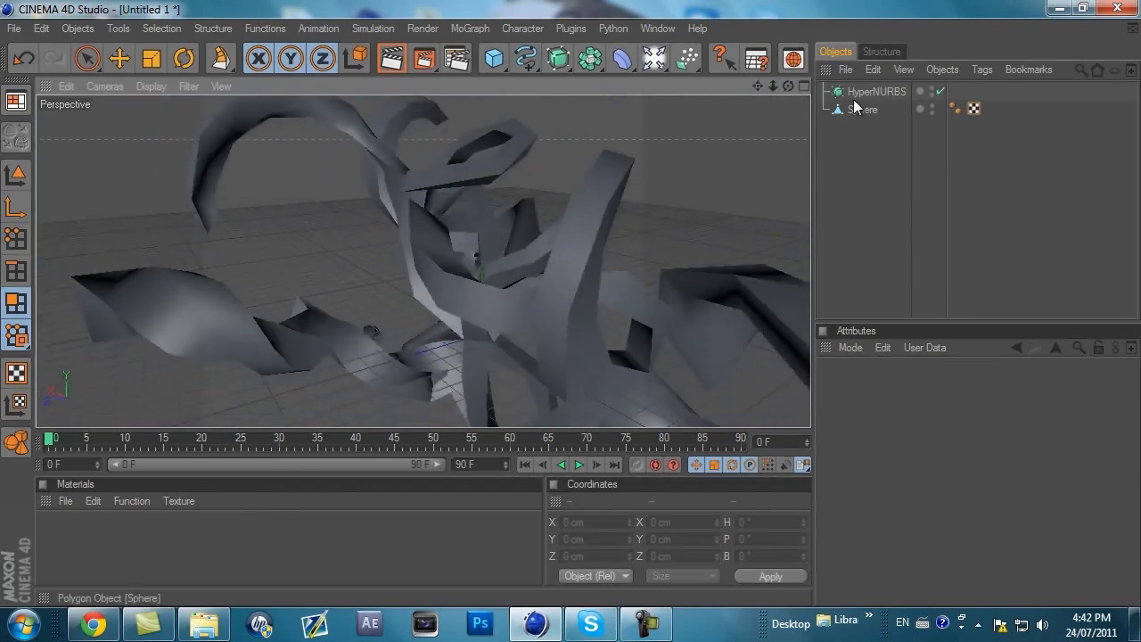
Place the Sphere inside the HyperNURBS object as its child.
{"action": "left_click", "coordinate": [867, 91]}
{"action": "left_click", "coordinate": [856, 110]}
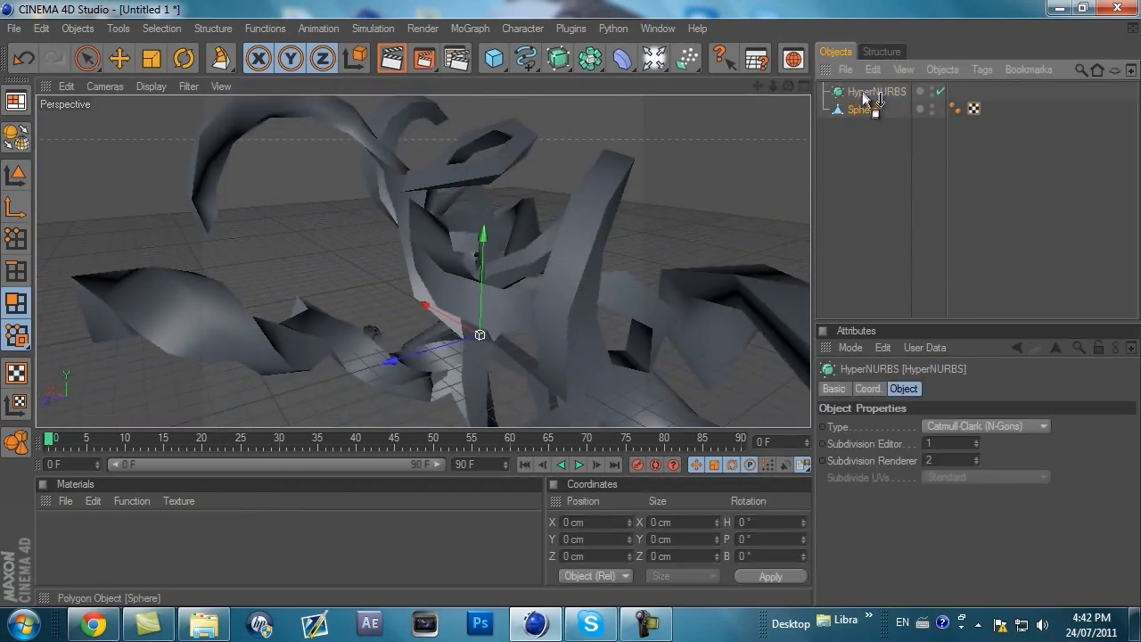
{"action": "left_click", "coordinate": [869, 150]}
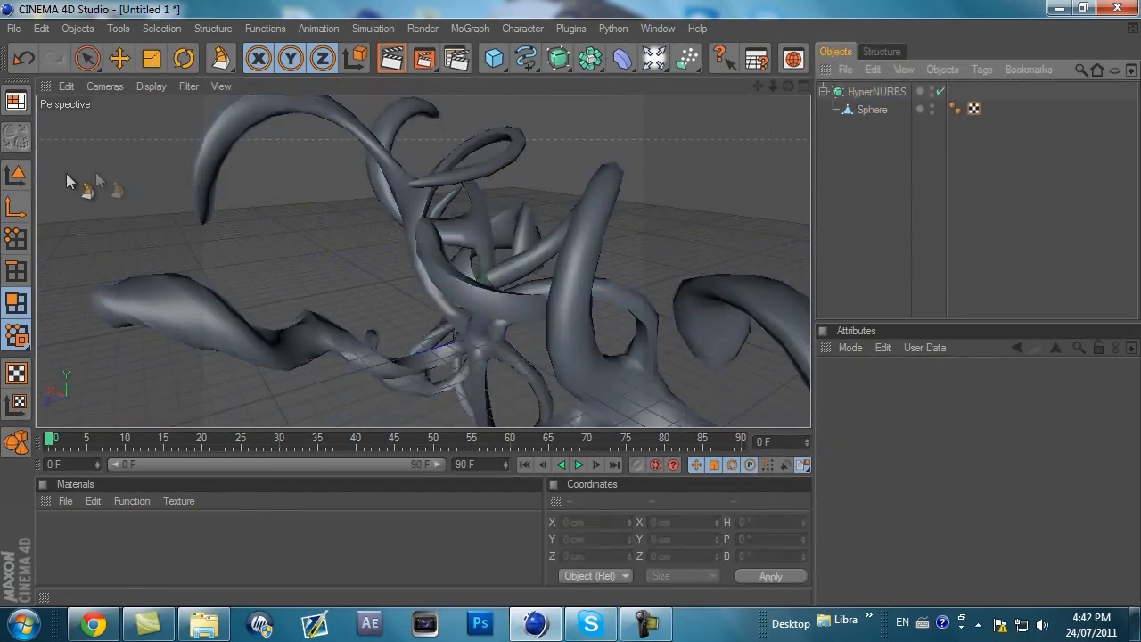
Convert the HyperNURBS and its child sphere into one editable polygon object and clear its polygon selection.
{"action": "left_click", "coordinate": [843, 95]}
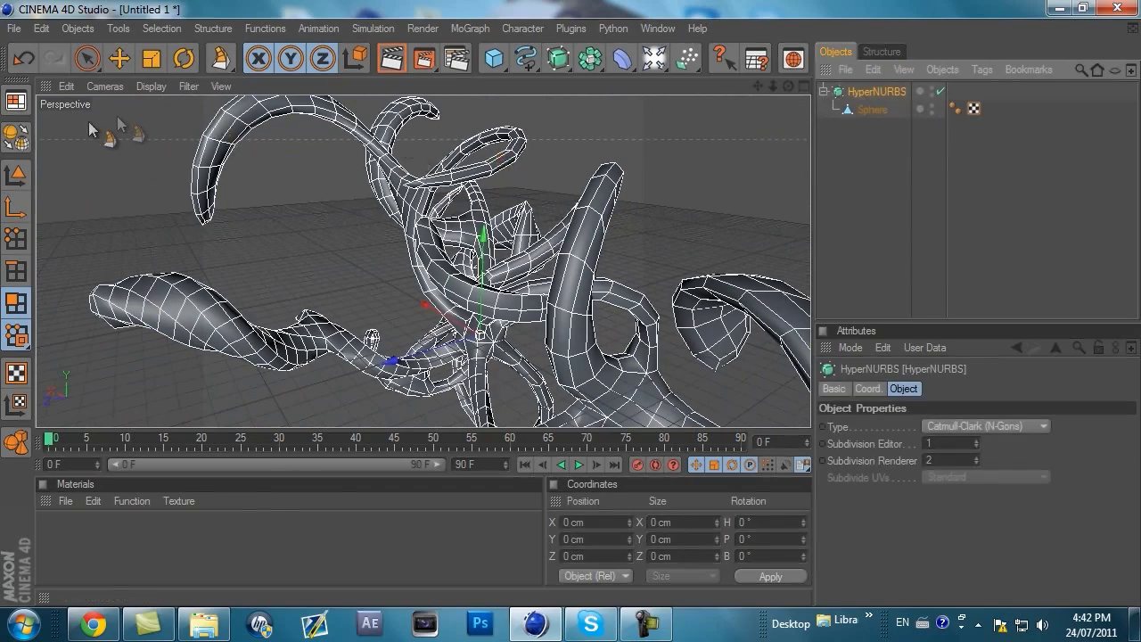
{"action": "left_click", "coordinate": [20, 143]}
{"action": "key", "text": "m"}
{"action": "key", "text": "x"}
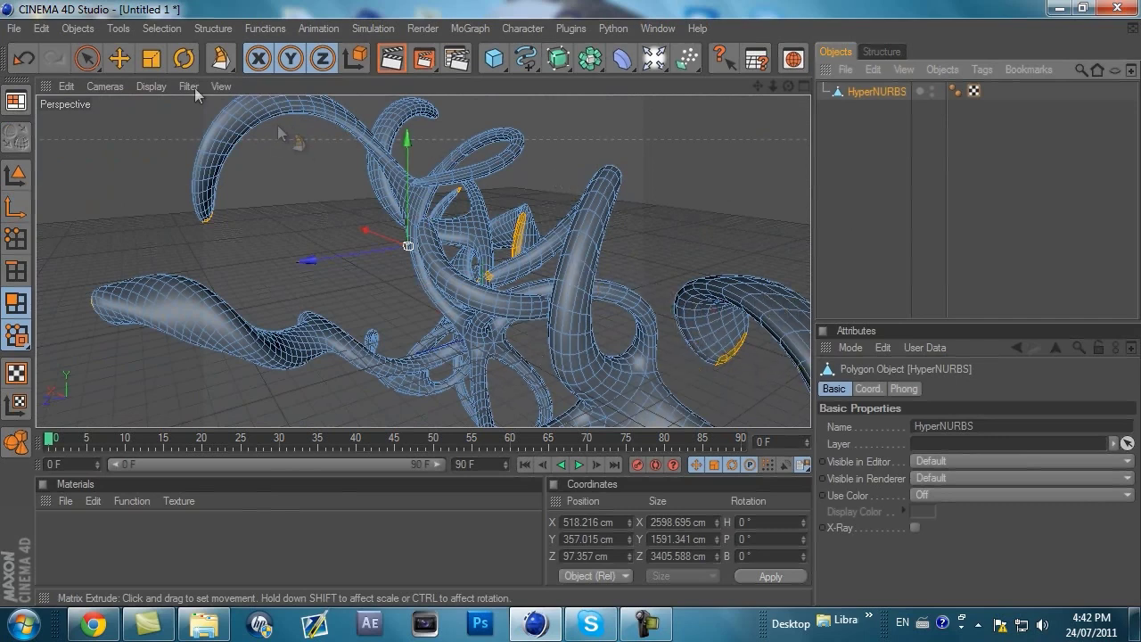
{"action": "left_click", "coordinate": [621, 141]}
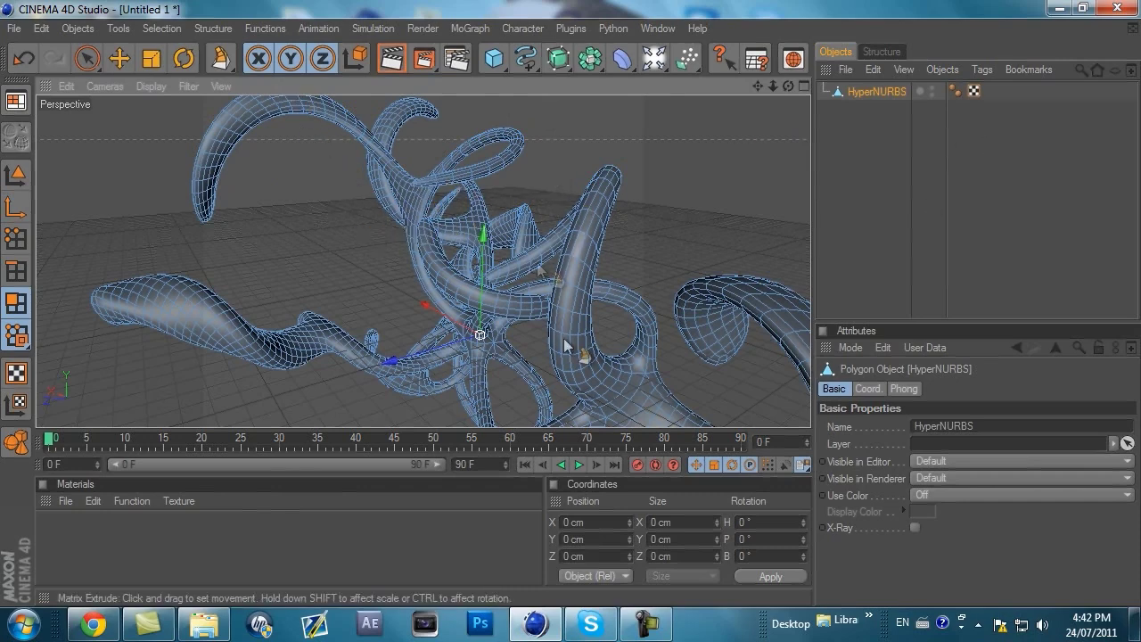
Extrude all polygons of the smoothed mesh with a 5 cm offset and Preserve Groups turned off.
{"action": "right_click", "coordinate": [387, 250]}
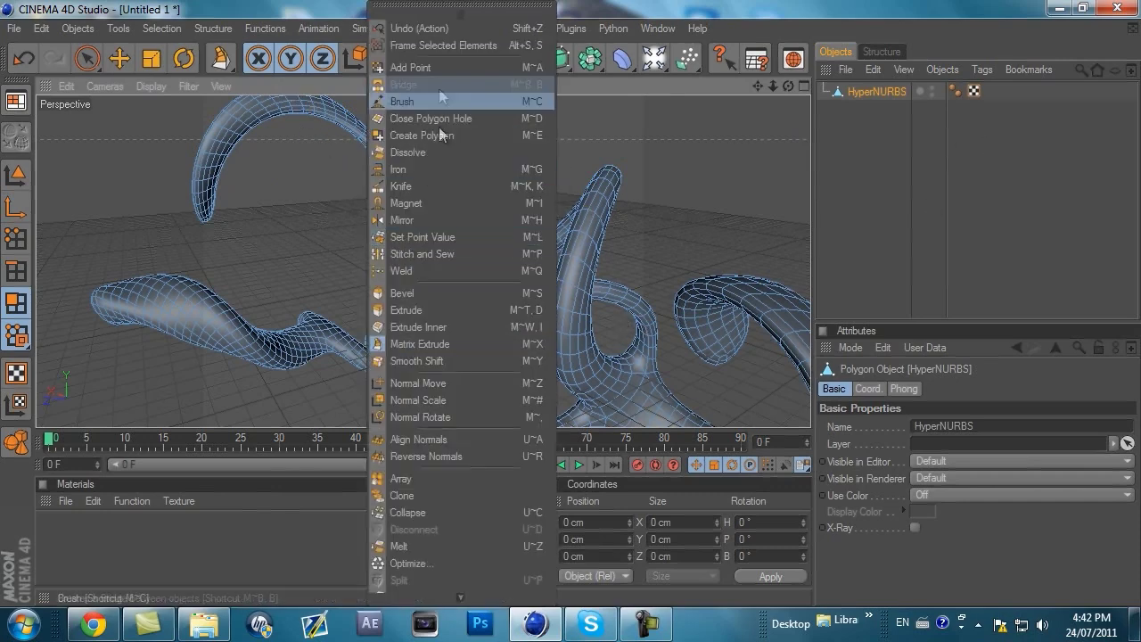
{"action": "left_click", "coordinate": [450, 310]}
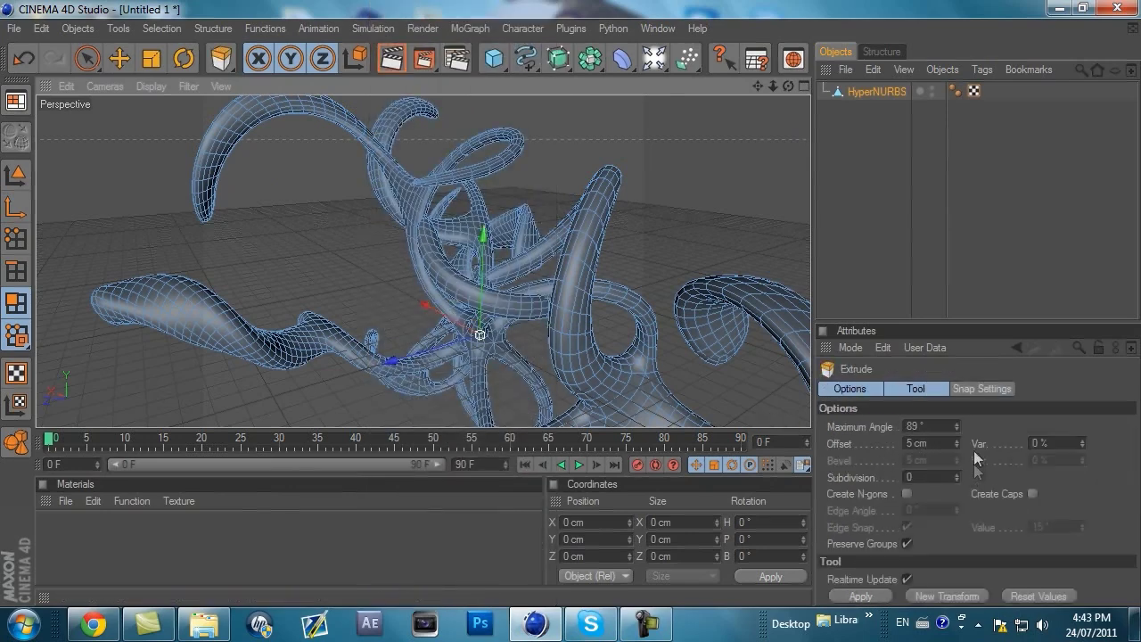
{"action": "left_click", "coordinate": [905, 543]}
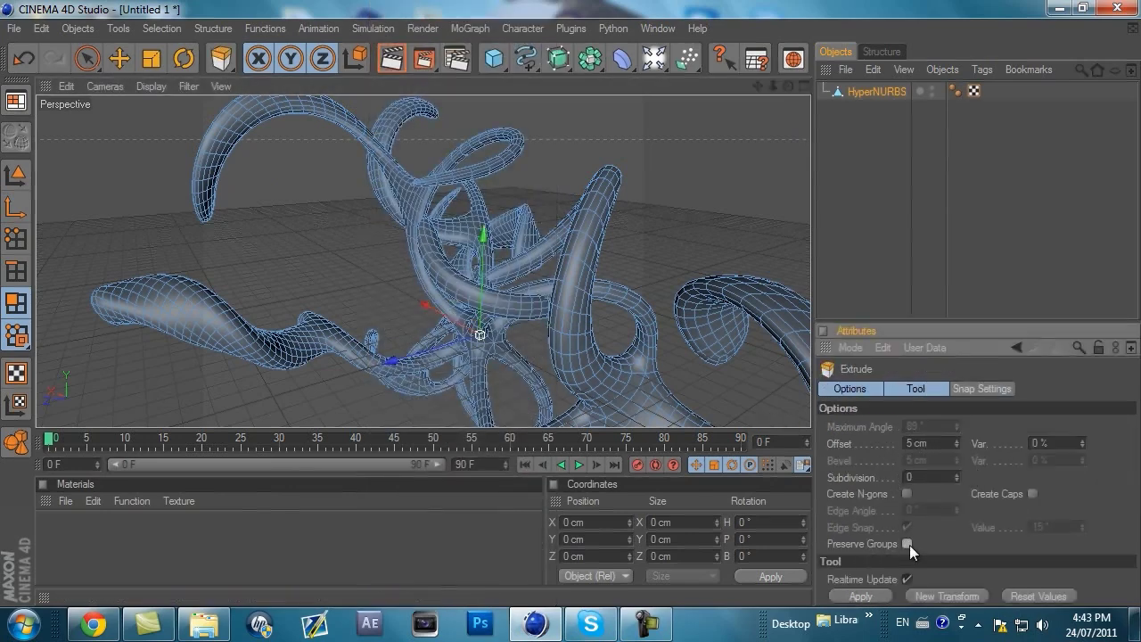
{"action": "left_click", "coordinate": [863, 596]}
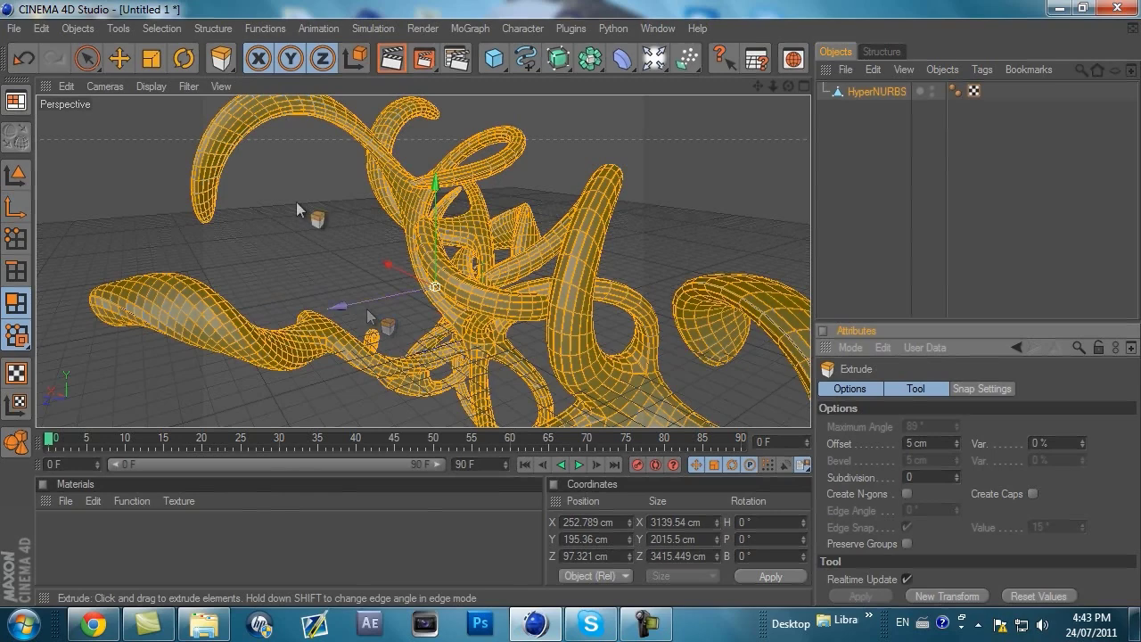
Bevel the extruded polygons using the Linear type, 5 cm extrusion and 5 cm inner offset.
{"action": "right_click", "coordinate": [328, 191]}
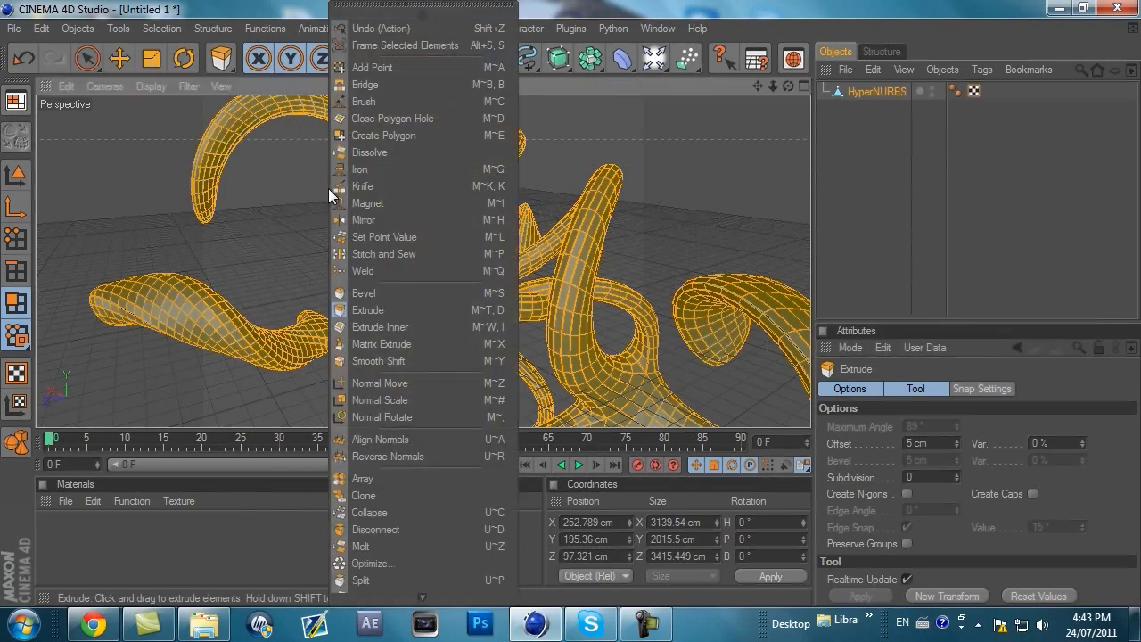
{"action": "left_click", "coordinate": [376, 301]}
{"action": "left_click", "coordinate": [957, 496]}
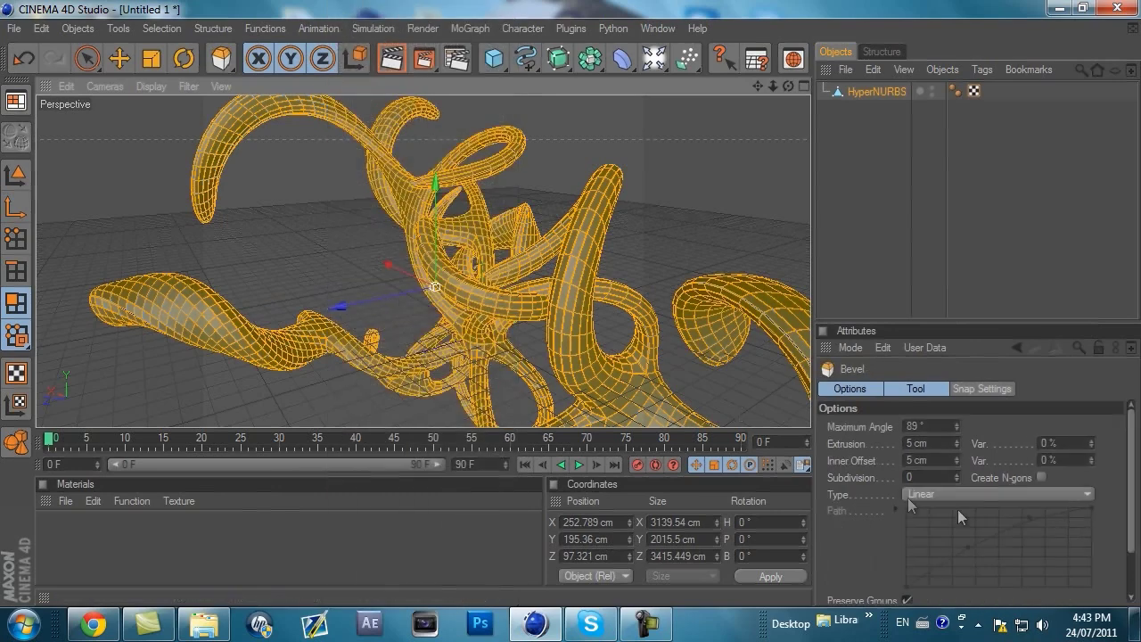
{"action": "left_click", "coordinate": [904, 573]}
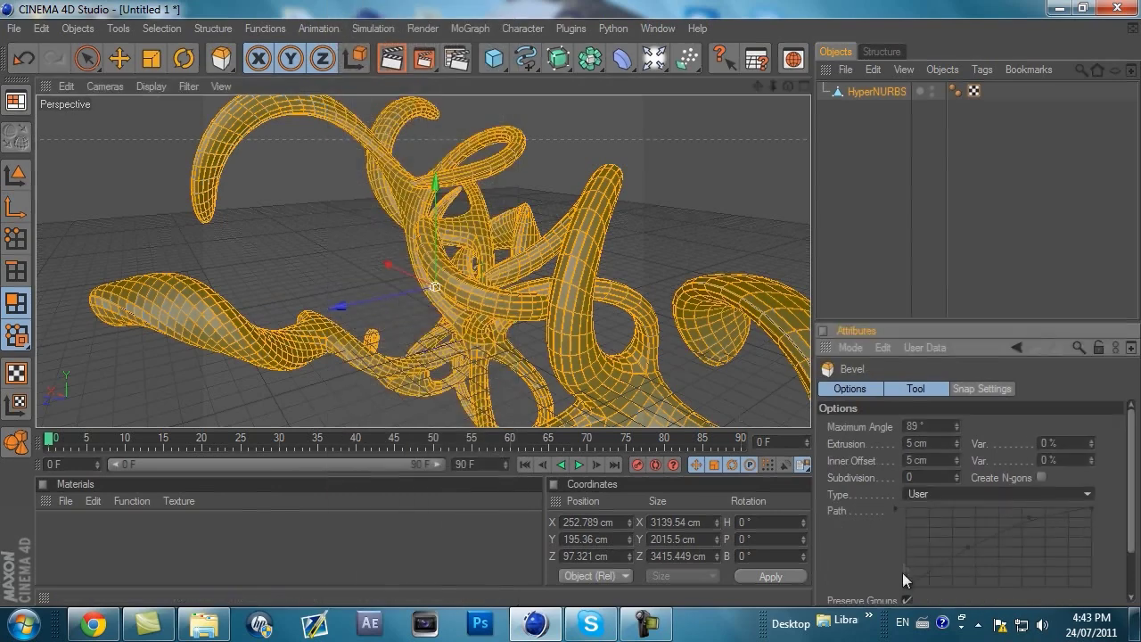
{"action": "left_click", "coordinate": [955, 497]}
{"action": "left_click", "coordinate": [948, 513]}
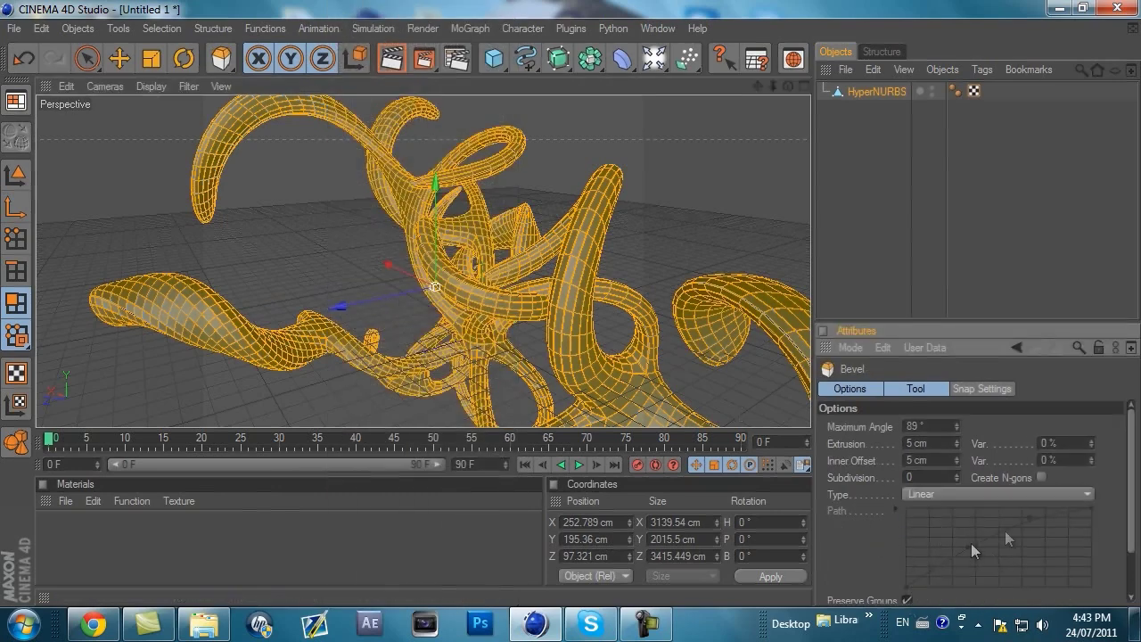
{"action": "scroll", "coordinate": [1125, 479], "scroll_direction": "down", "scroll_amount": 2}
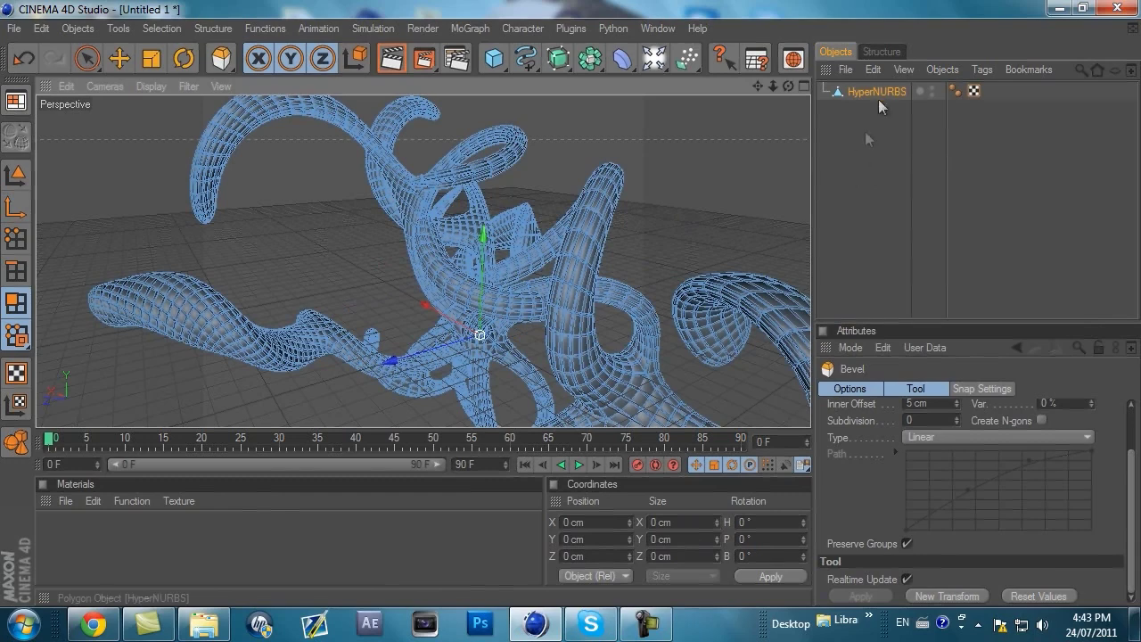
{"action": "left_click", "coordinate": [851, 180]}
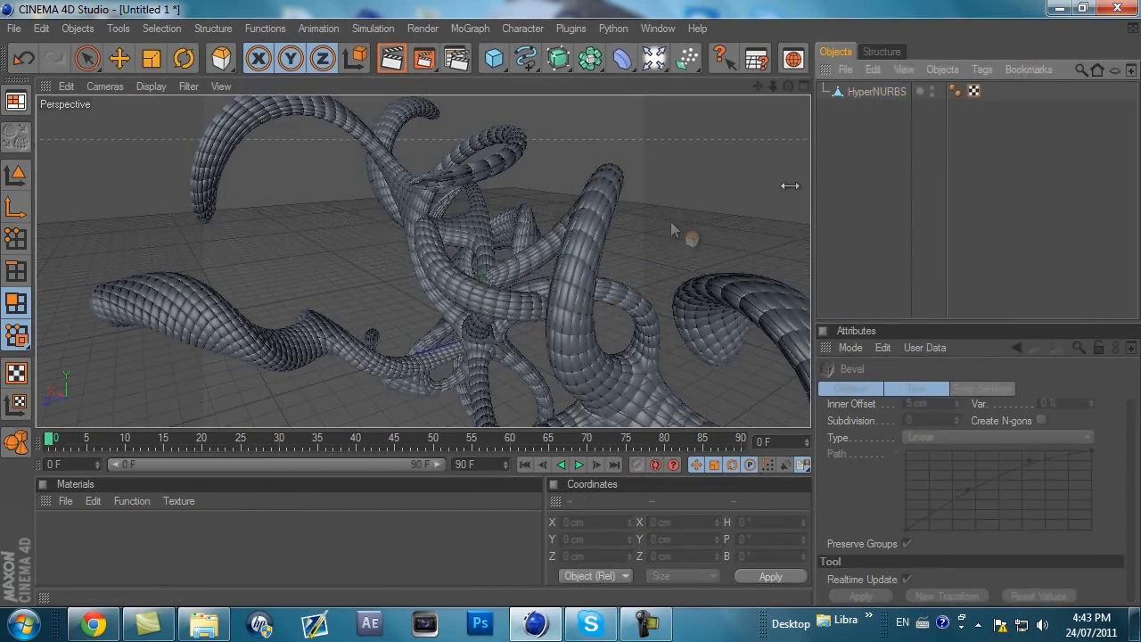
{"action": "left_click", "coordinate": [878, 91]}
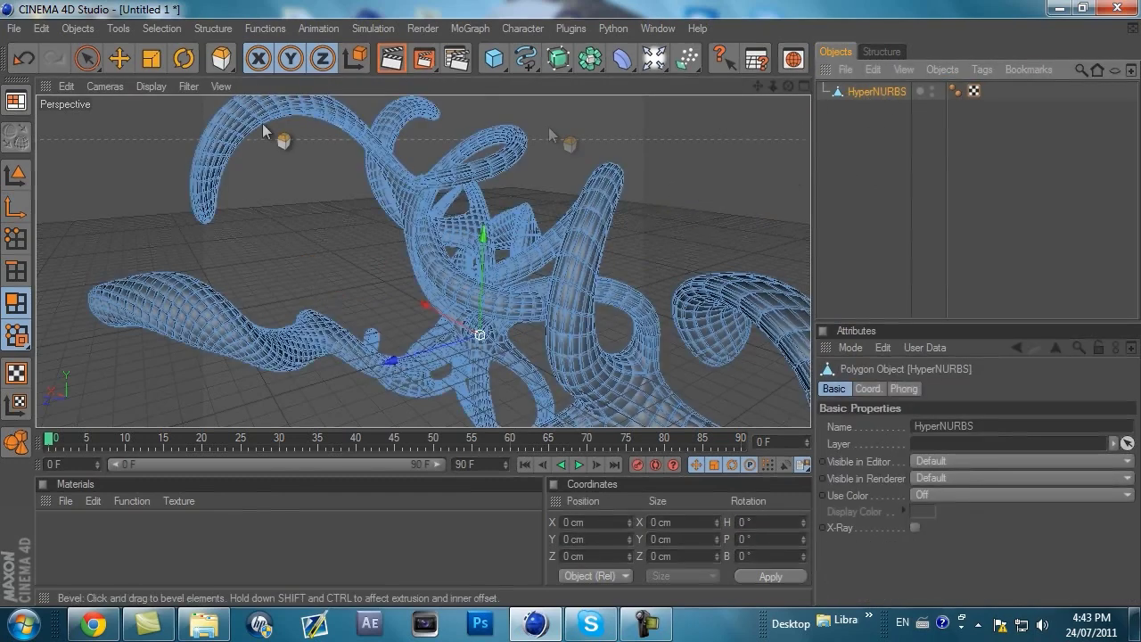
{"action": "left_click_drag", "start_coordinate": [478, 190], "coordinate": [612, 237]}
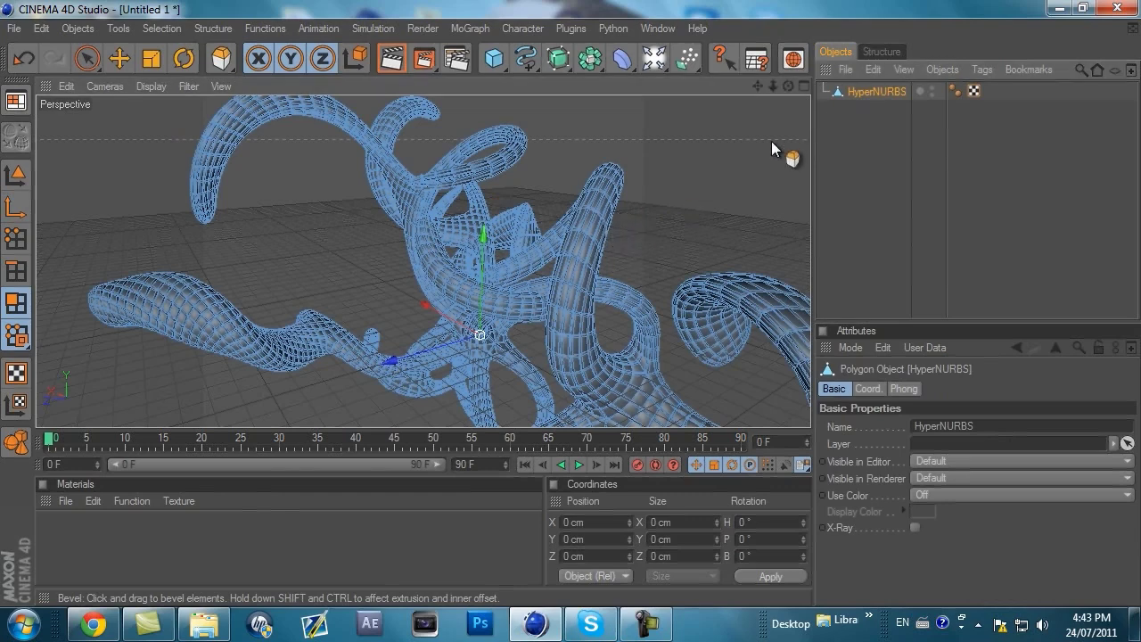
{"action": "left_click", "coordinate": [887, 177]}
{"action": "left_click_drag", "start_coordinate": [429, 303], "coordinate": [569, 303]}
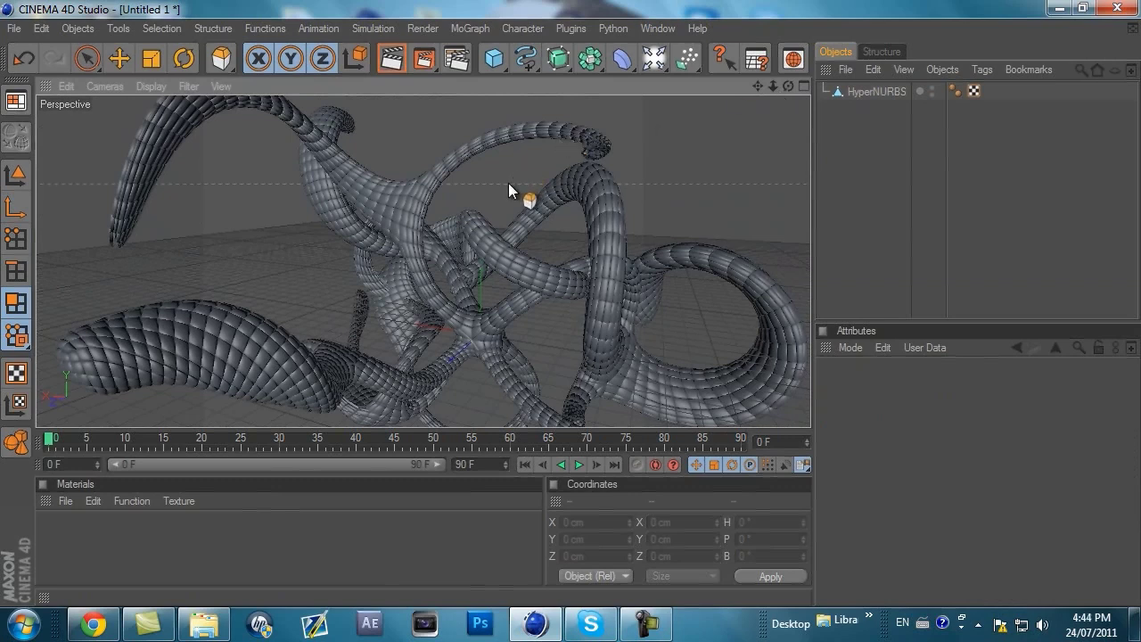
Add an Explosion deformer and make it a child of the HyperNURBS polygon object.
{"action": "left_click", "coordinate": [623, 59]}
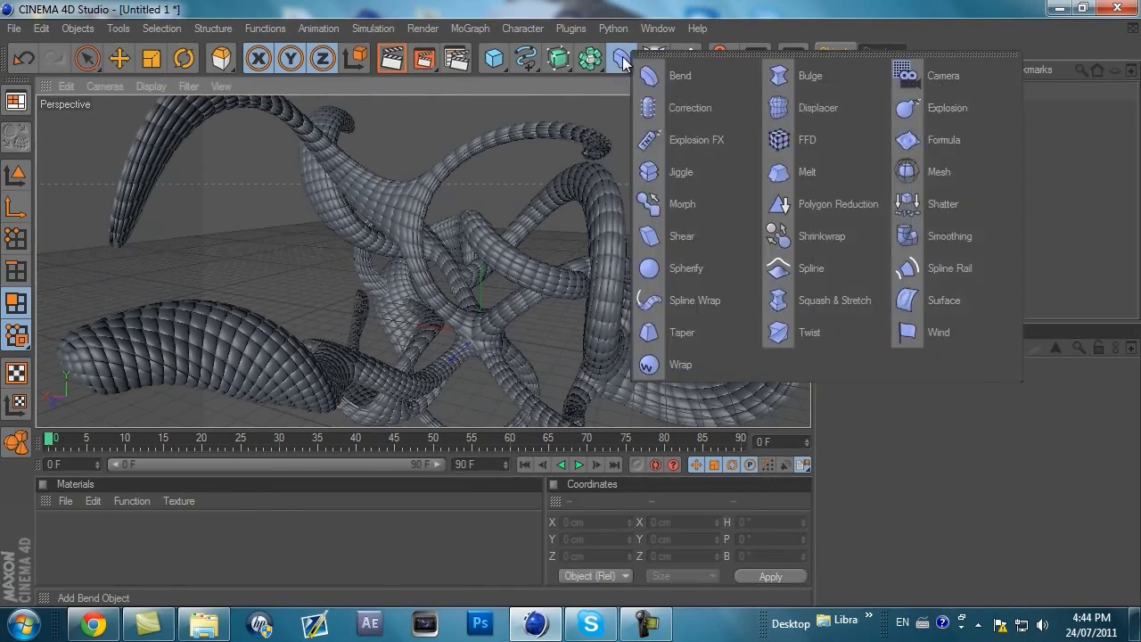
{"action": "left_click", "coordinate": [979, 108]}
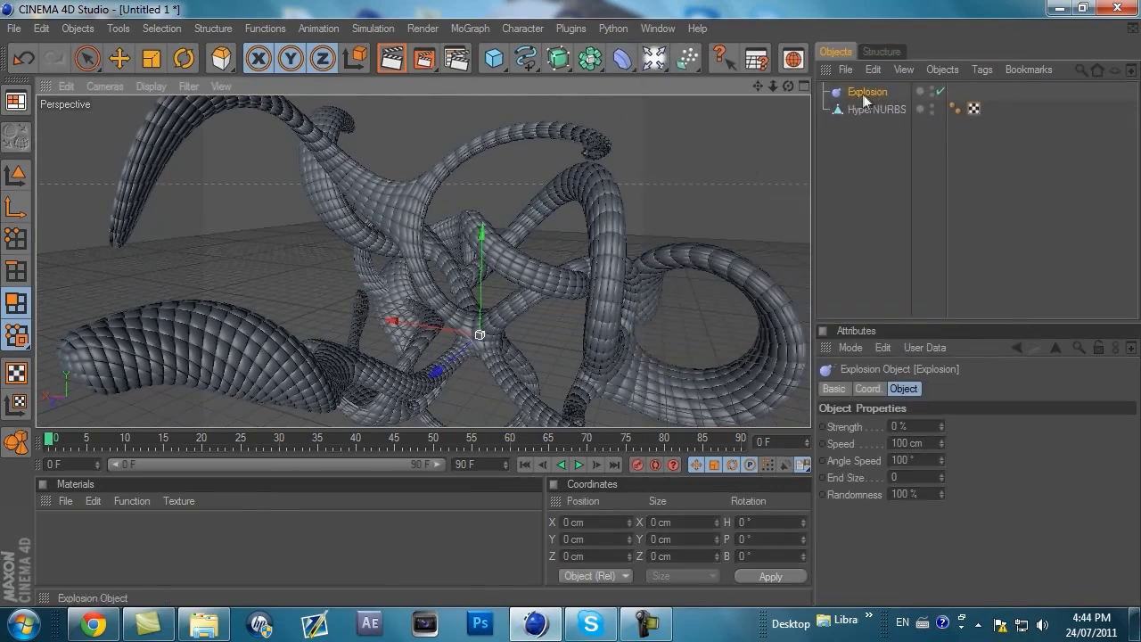
{"action": "left_click_drag", "start_coordinate": [871, 96], "coordinate": [876, 113]}
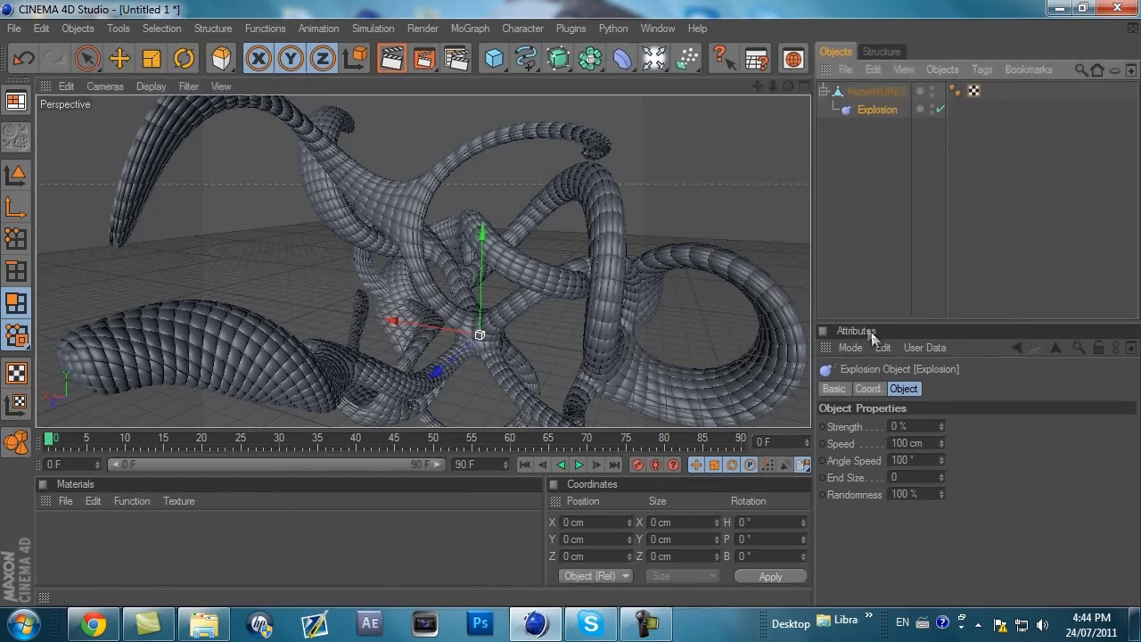
Set the Explosion deformer to 1% strength, -3 cm speed, 78° angle speed and 0% randomness.
{"action": "left_click", "coordinate": [904, 426]}
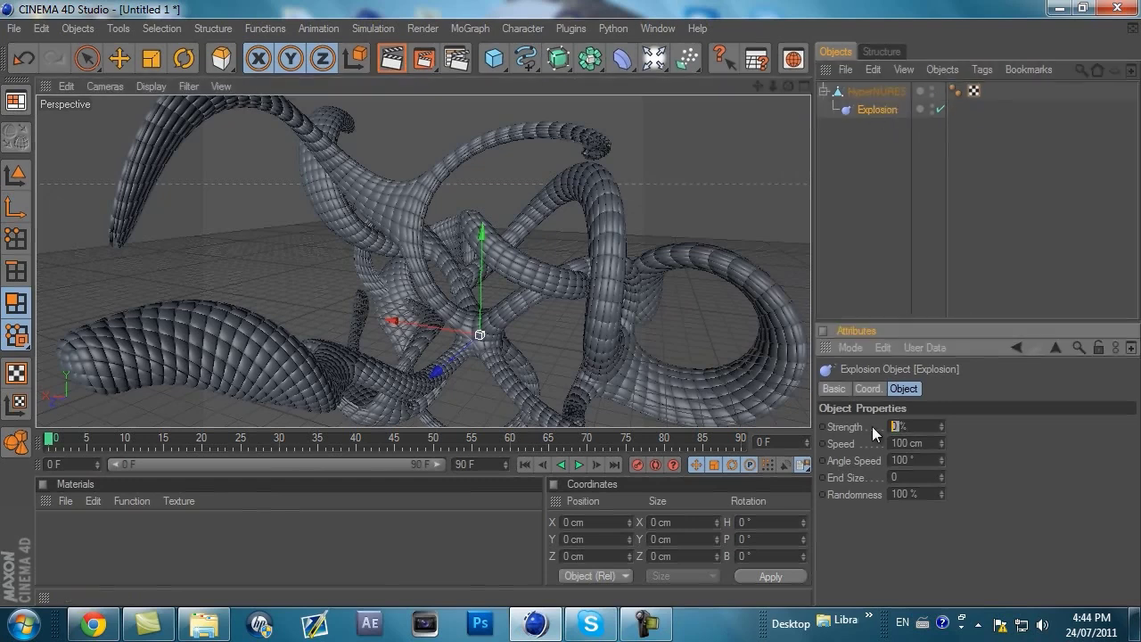
{"action": "type", "text": "1"}
{"action": "left_click", "coordinate": [941, 446]}
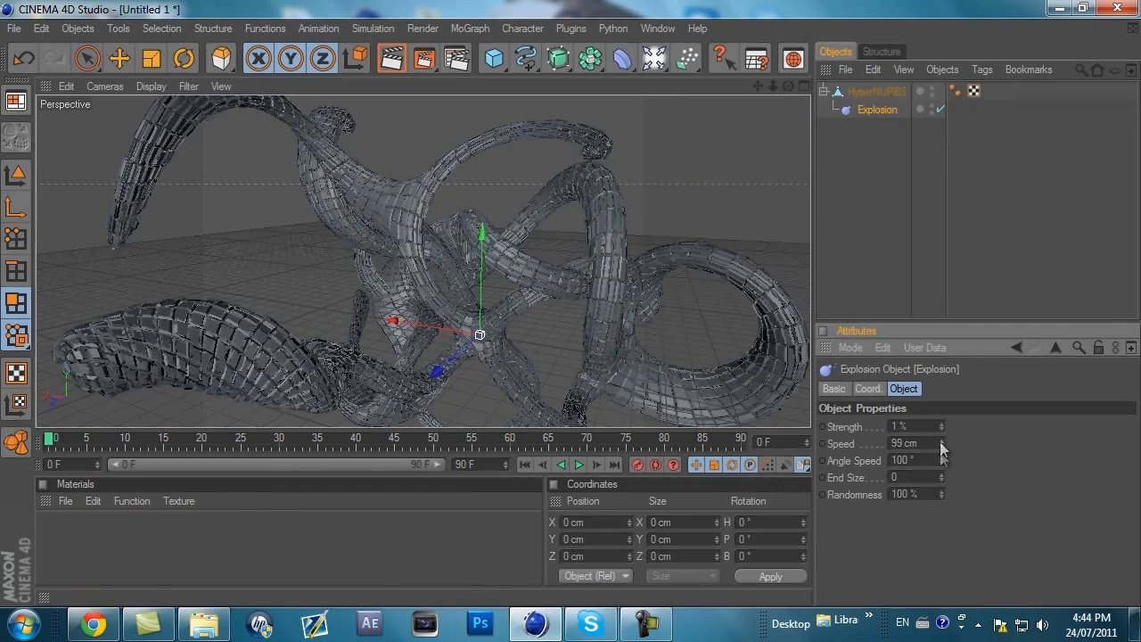
{"action": "left_click_drag", "start_coordinate": [940, 442], "coordinate": [942, 493]}
Deselect the deformer and render the active view to preview the fragmented shape.
{"action": "left_click", "coordinate": [969, 222]}
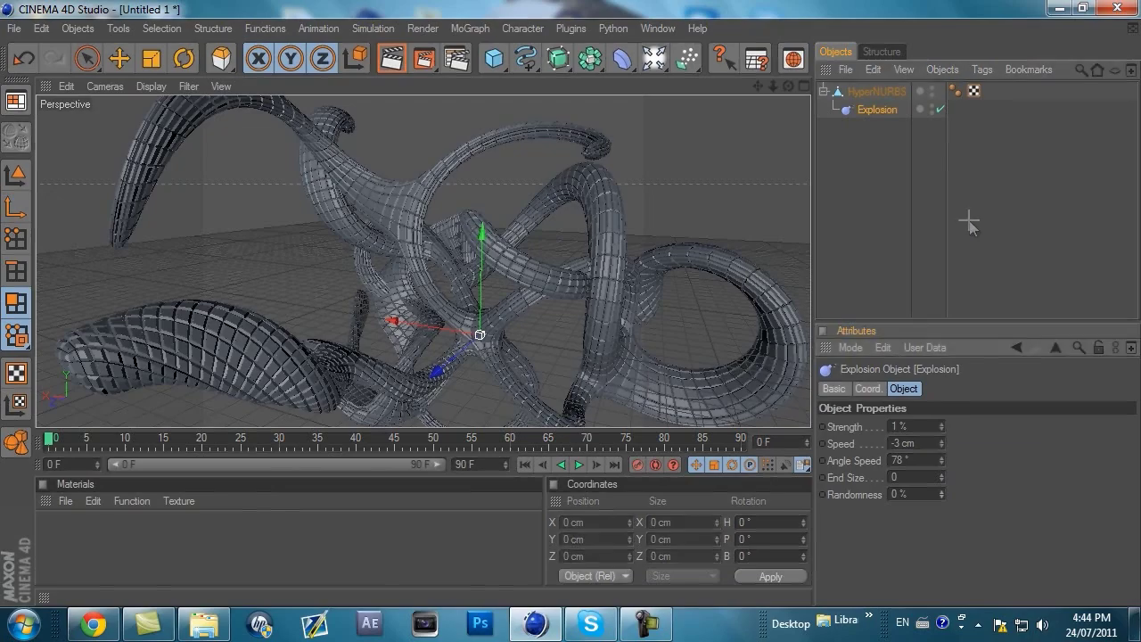
{"action": "left_click_drag", "start_coordinate": [788, 85], "coordinate": [758, 86]}
{"action": "left_click", "coordinate": [392, 59]}
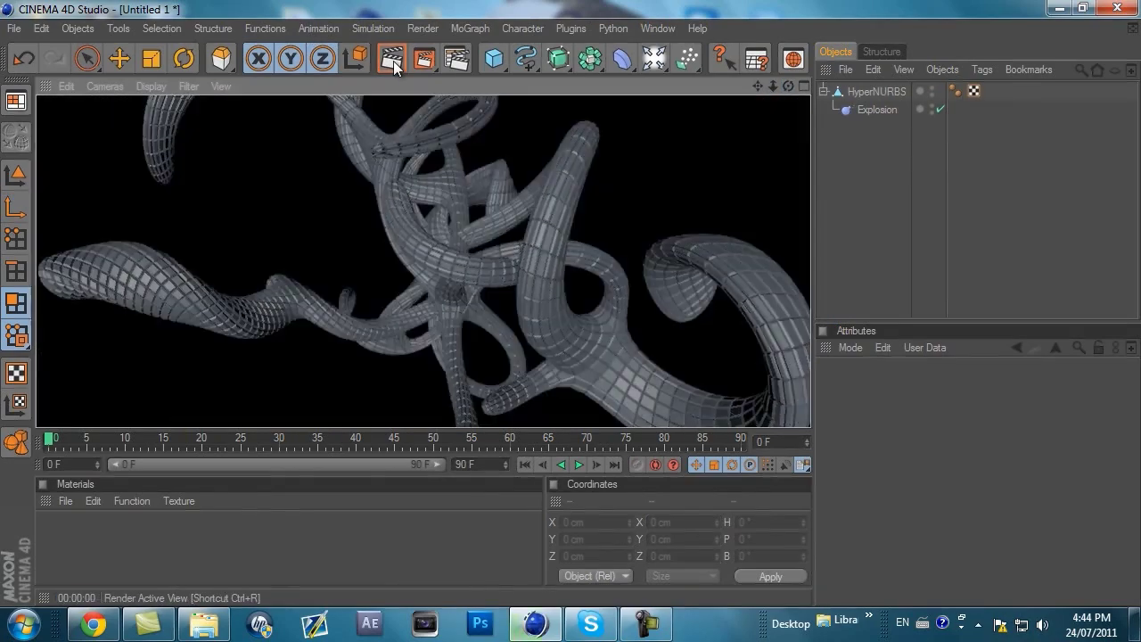
Duplicate the HyperNURBS polygon object together with its Explosion deformer.
{"action": "left_click", "coordinate": [869, 91]}
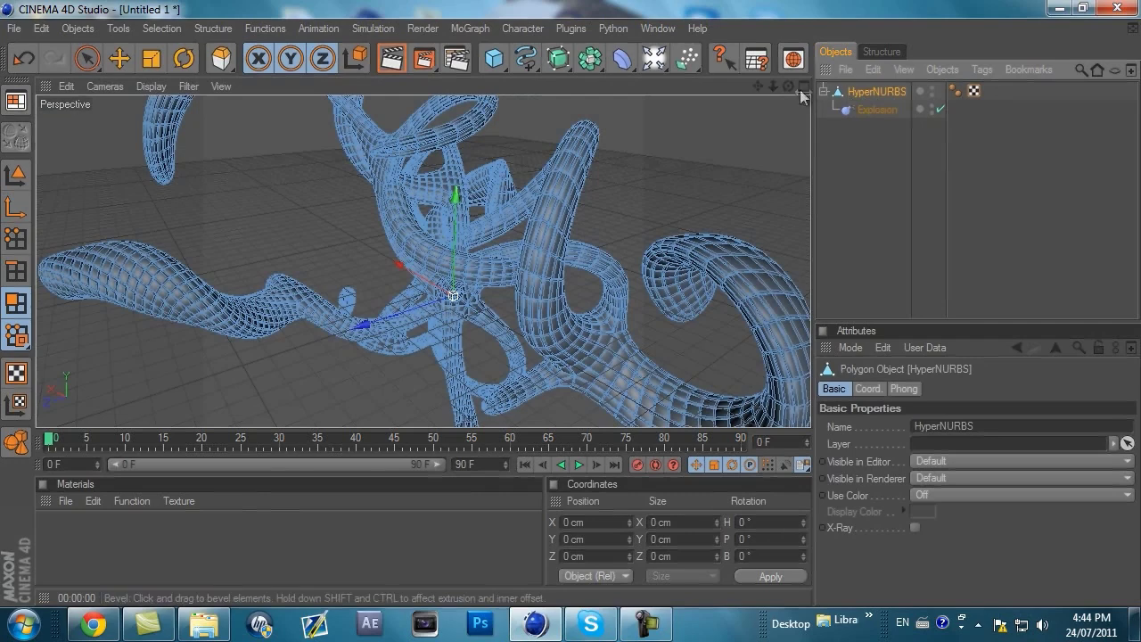
{"action": "left_click_drag", "start_coordinate": [773, 85], "coordinate": [569, 304]}
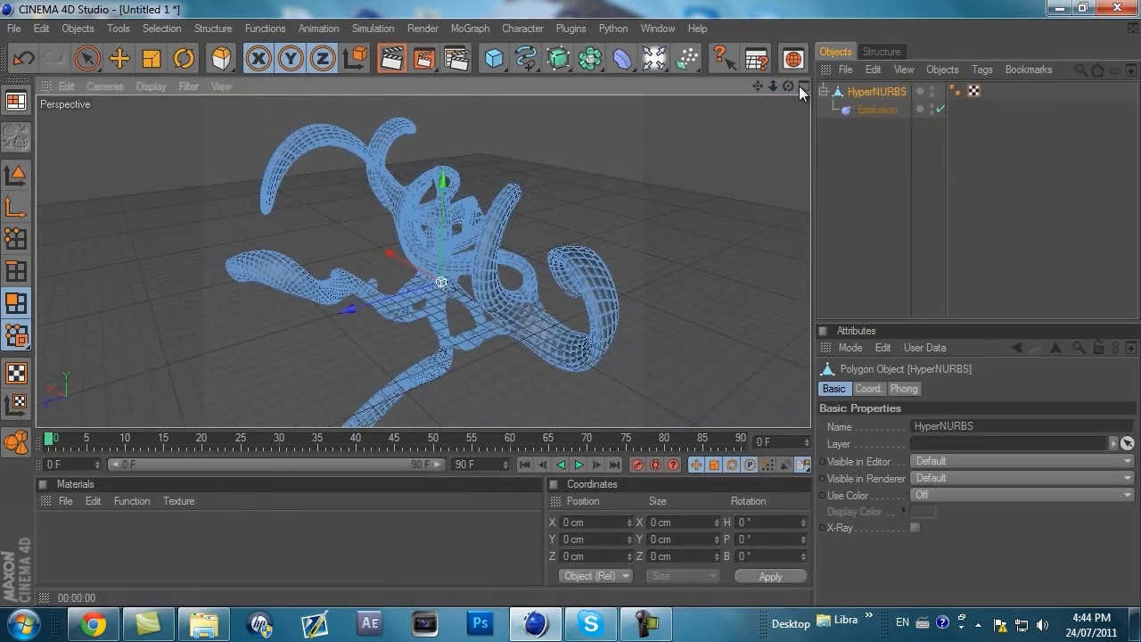
{"action": "key", "text": "ctrl+c"}
{"action": "key", "text": "ctrl+v"}
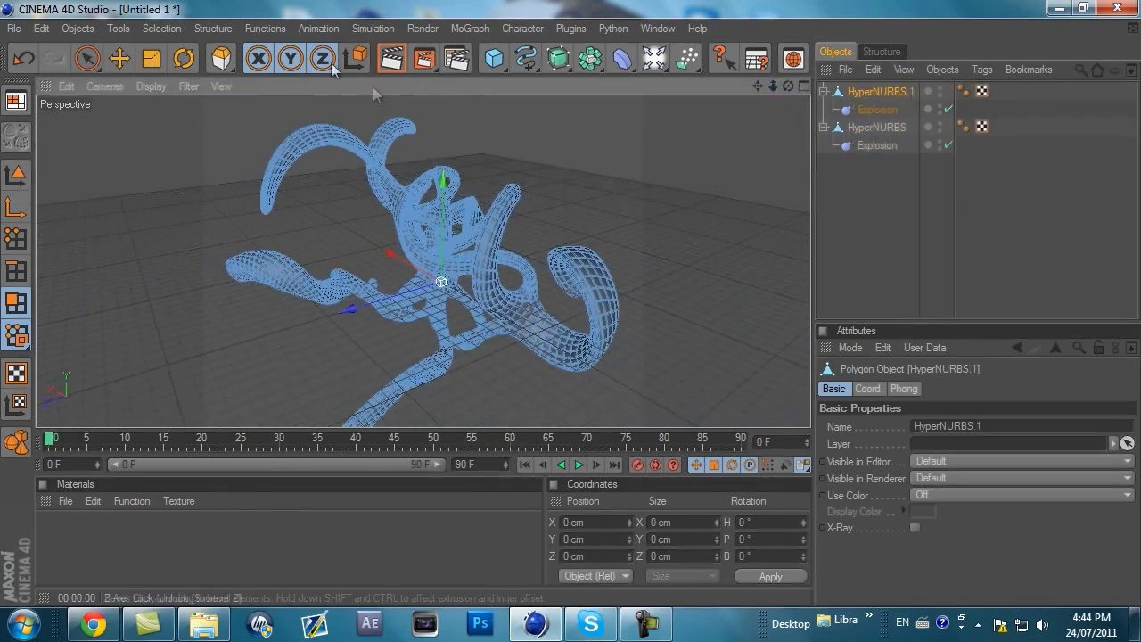
Move the copy as a whole to about X -416, Y 326, Z -819 cm and rotate it to about H -18°, P 72°, B 78°.
{"action": "left_click", "coordinate": [121, 59]}
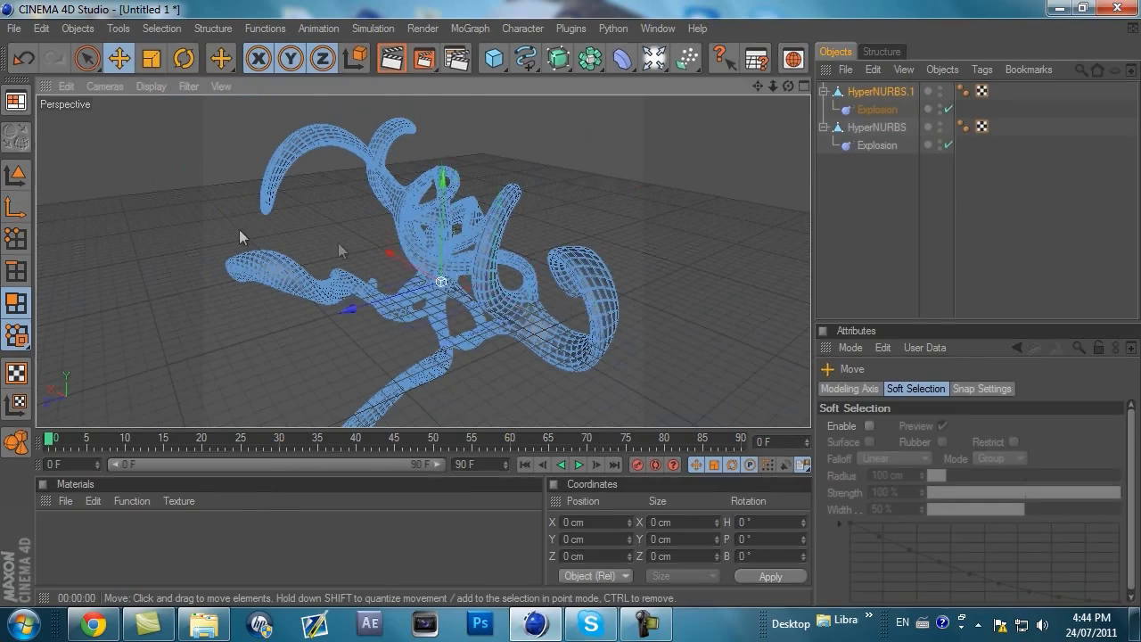
{"action": "left_click", "coordinate": [15, 179]}
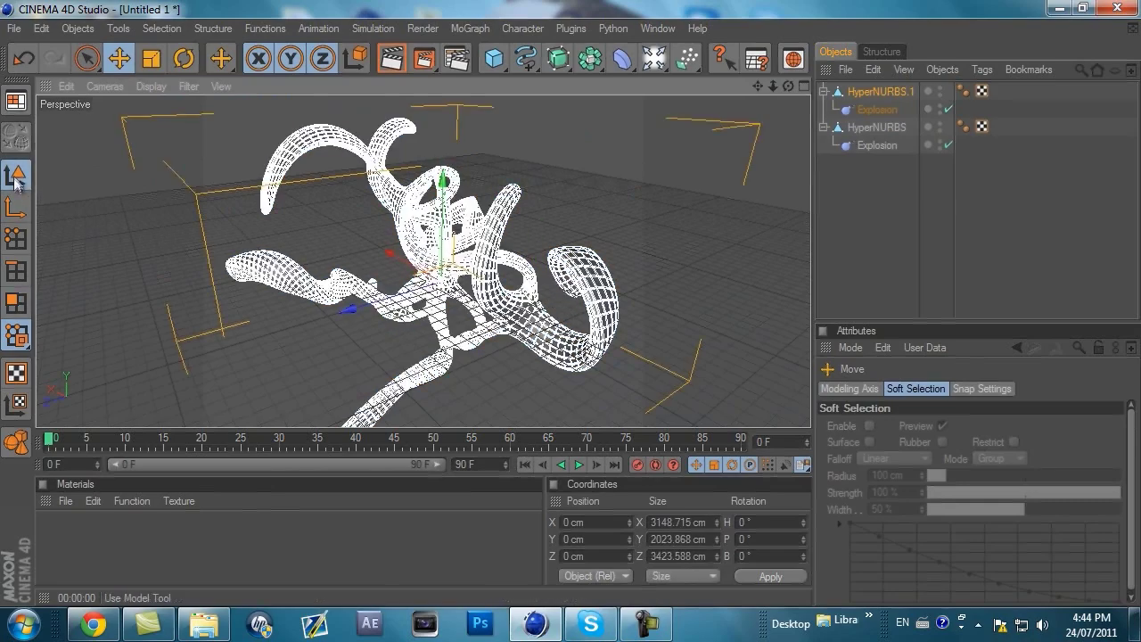
{"action": "left_click_drag", "start_coordinate": [571, 304], "coordinate": [708, 295]}
{"action": "left_click_drag", "start_coordinate": [668, 342], "coordinate": [653, 303]}
{"action": "left_click", "coordinate": [186, 59]}
{"action": "left_click_drag", "start_coordinate": [517, 272], "coordinate": [600, 155]}
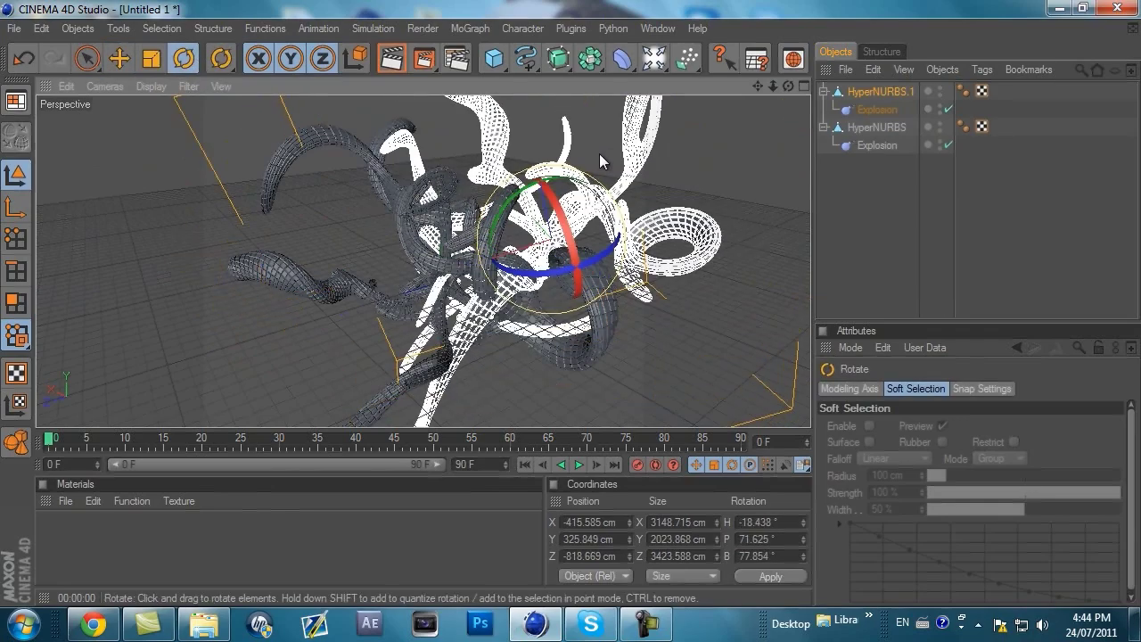
Move the copied object away from the original, to about X 1009, Y 978, Z -1161 cm.
{"action": "left_click_drag", "start_coordinate": [787, 84], "coordinate": [700, 189]}
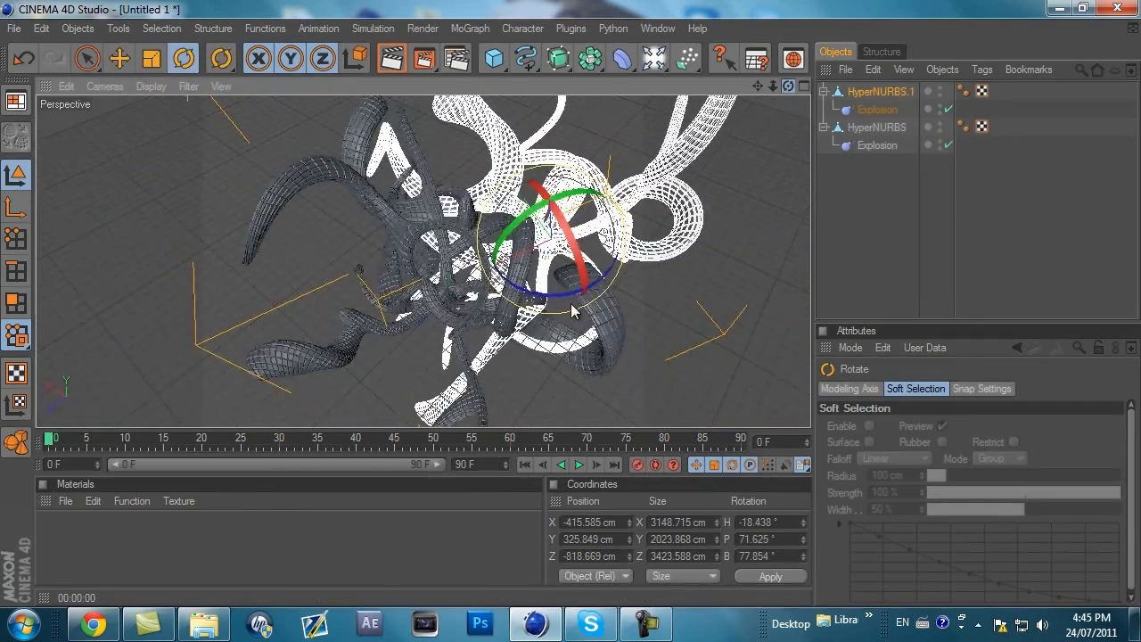
{"action": "left_click", "coordinate": [126, 63]}
{"action": "left_click_drag", "start_coordinate": [592, 205], "coordinate": [641, 210]}
{"action": "left_click_drag", "start_coordinate": [789, 86], "coordinate": [571, 302]}
{"action": "left_click_drag", "start_coordinate": [409, 224], "coordinate": [565, 308]}
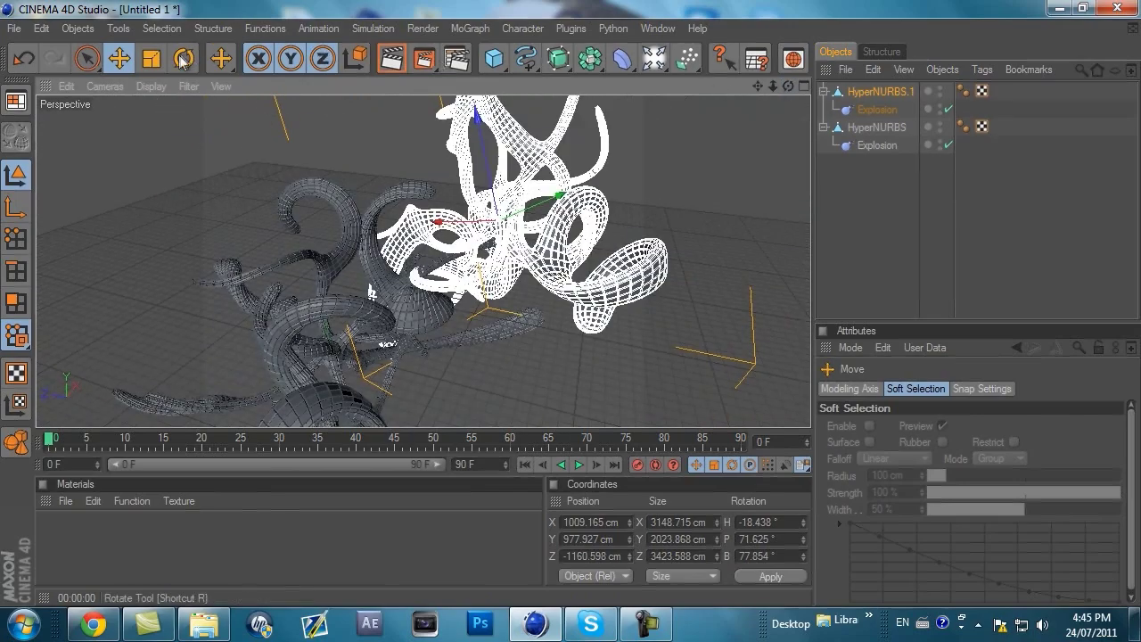
Rotate the copy to about H 40°, P 113°, B 65°, reposition it near X 978, Y 800, Z -1328 cm, and deselect it.
{"action": "left_click", "coordinate": [184, 58]}
{"action": "left_click_drag", "start_coordinate": [491, 192], "coordinate": [571, 304]}
{"action": "left_click", "coordinate": [120, 59]}
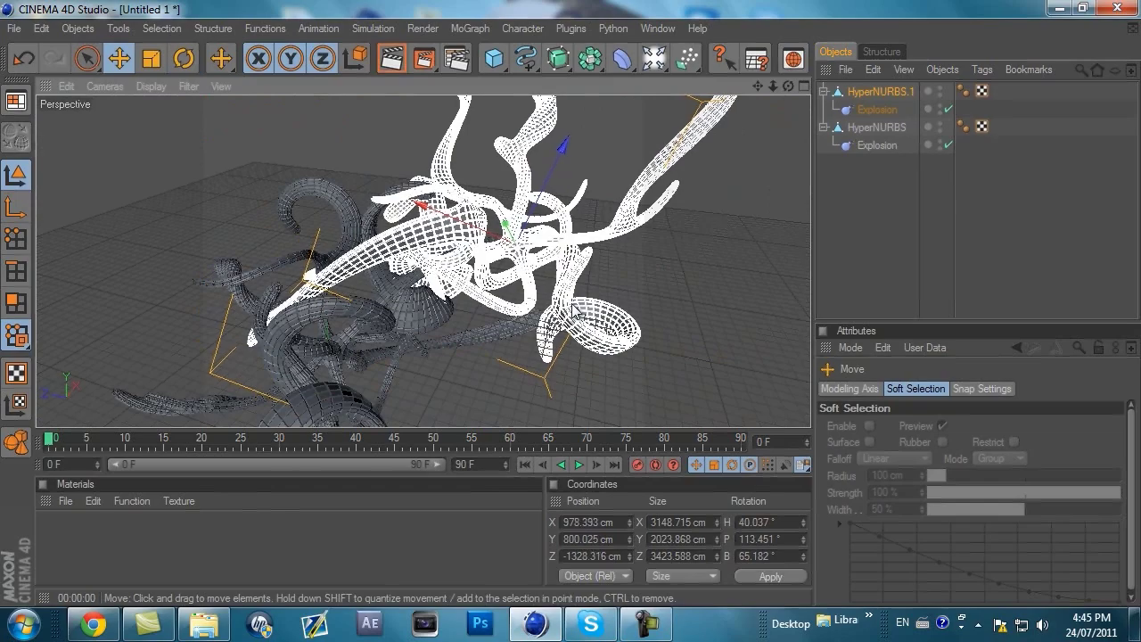
{"action": "left_click_drag", "start_coordinate": [789, 86], "coordinate": [572, 308]}
{"action": "left_click", "coordinate": [849, 213]}
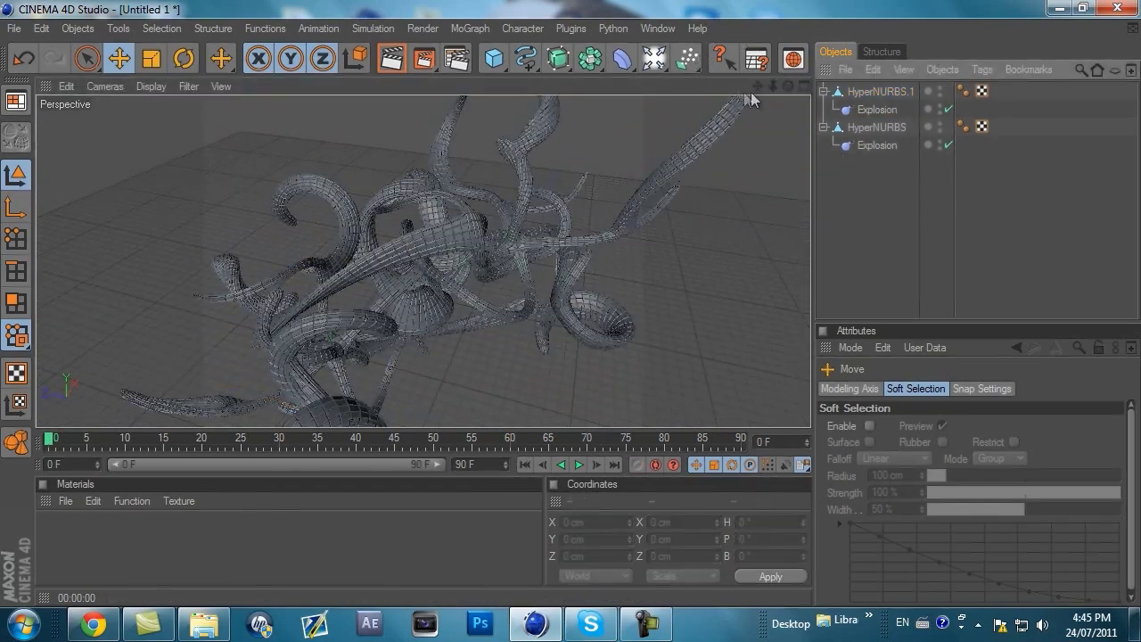
Render a preview of both tentacle objects in the perspective view.
{"action": "left_click_drag", "start_coordinate": [758, 87], "coordinate": [580, 296]}
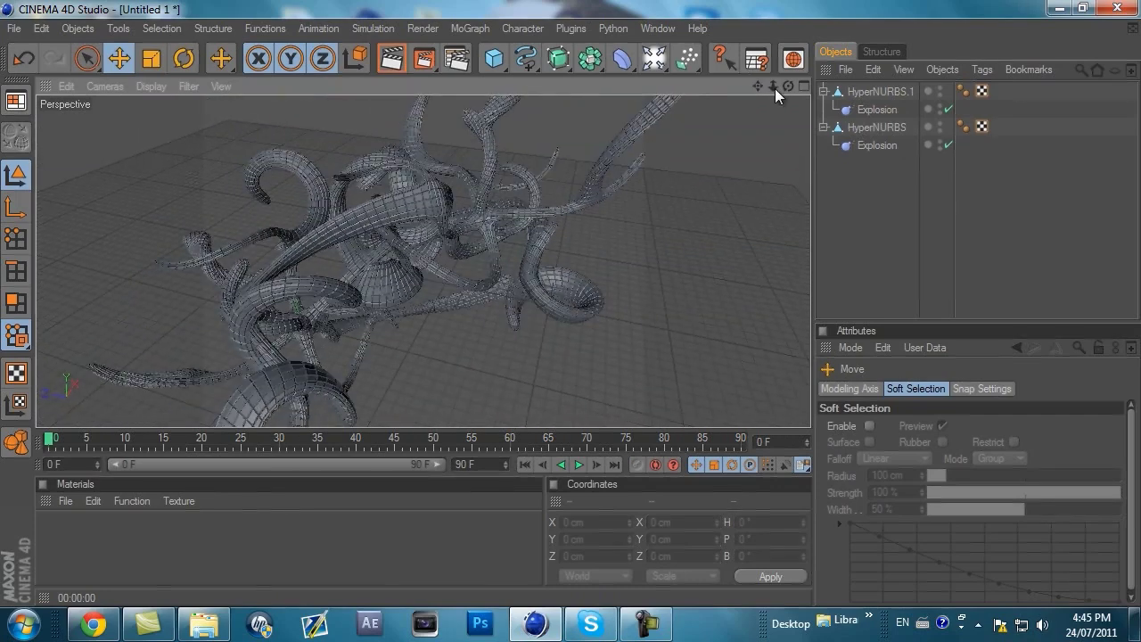
{"action": "left_click", "coordinate": [401, 61]}
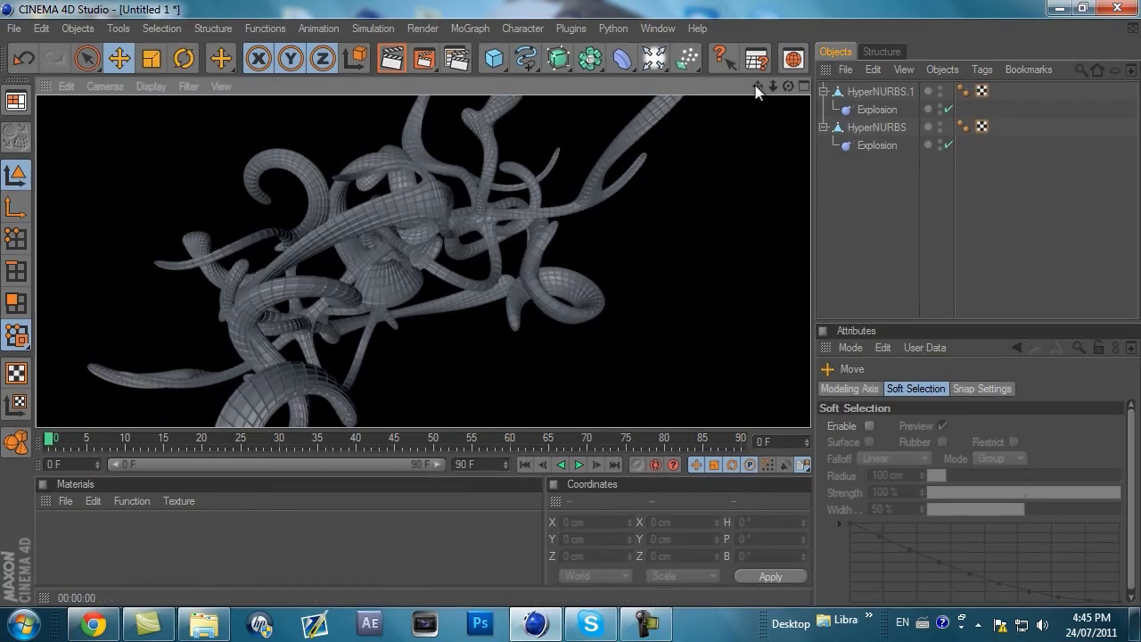
{"action": "mouse_move", "coordinate": [757, 87]}
{"action": "left_mouse_down"}
{"action": "mouse_move", "coordinate": [572, 305]}
{"action": "mouse_move", "coordinate": [586, 308]}
{"action": "mouse_move", "coordinate": [526, 316]}
{"action": "mouse_move", "coordinate": [541, 304]}
{"action": "mouse_move", "coordinate": [683, 306]}
{"action": "mouse_move", "coordinate": [553, 310]}
{"action": "mouse_move", "coordinate": [571, 310]}
{"action": "mouse_move", "coordinate": [560, 306]}
{"action": "mouse_move", "coordinate": [759, 85]}
{"action": "left_mouse_up"}
Group the two HyperNURBS polygon objects together under a null object.
{"action": "left_click", "coordinate": [869, 129]}
{"action": "left_click", "coordinate": [878, 91], "text": "shift"}
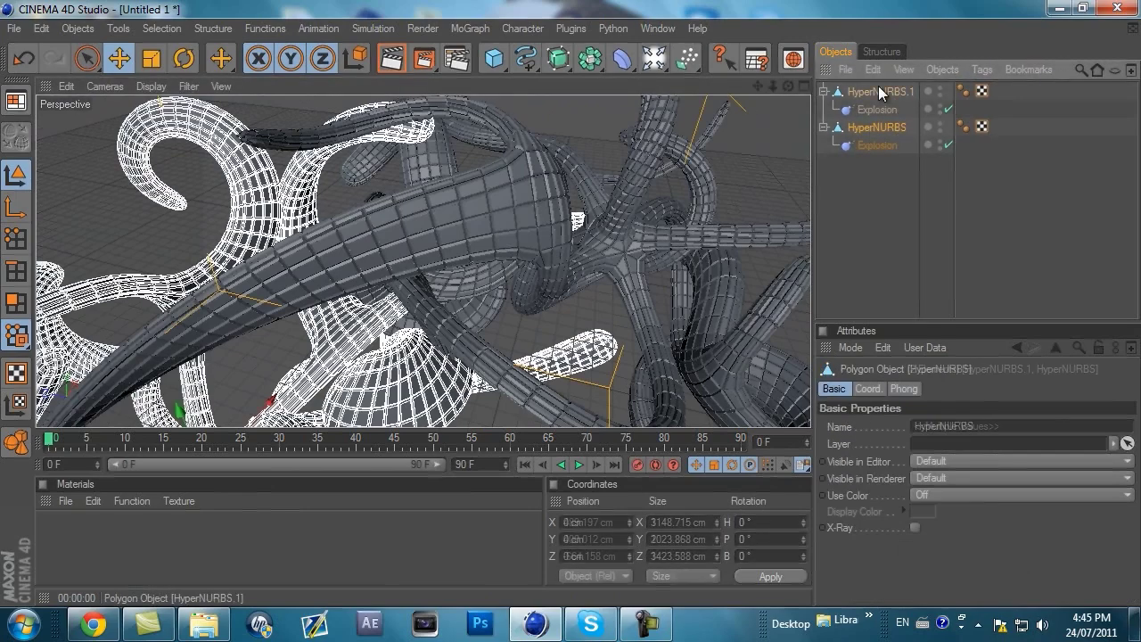
{"action": "key", "text": "alt+g"}
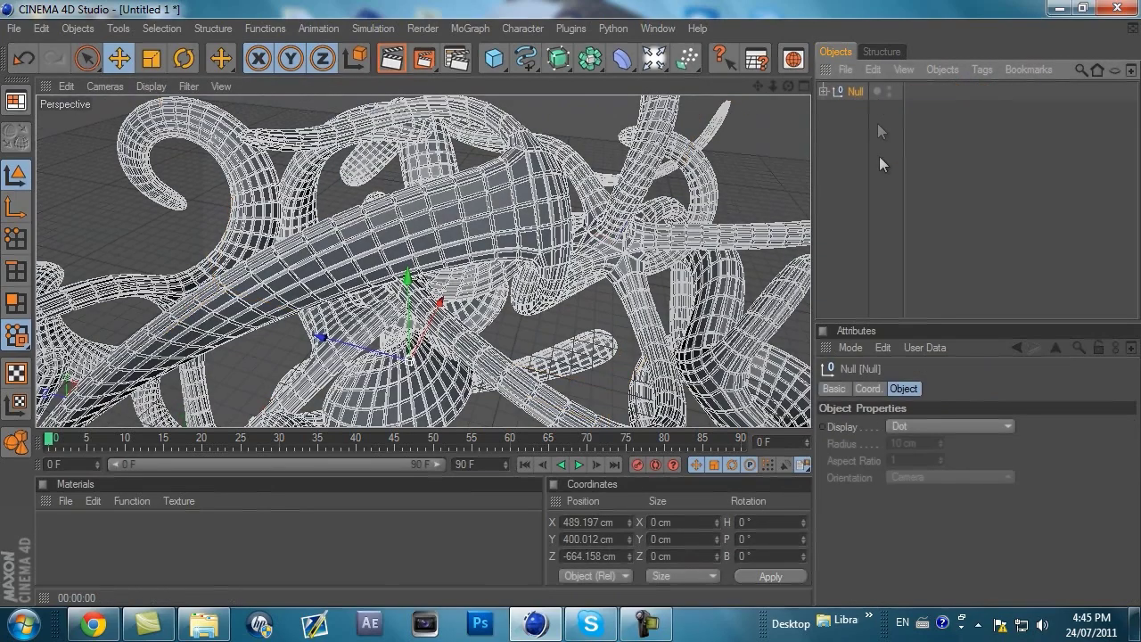
Add a Bend deformer and place it inside the null group above the two HyperNURBS objects.
{"action": "left_click", "coordinate": [879, 156]}
{"action": "left_click_drag", "start_coordinate": [623, 57], "coordinate": [667, 77]}
{"action": "left_click_drag", "start_coordinate": [849, 105], "coordinate": [849, 105]}
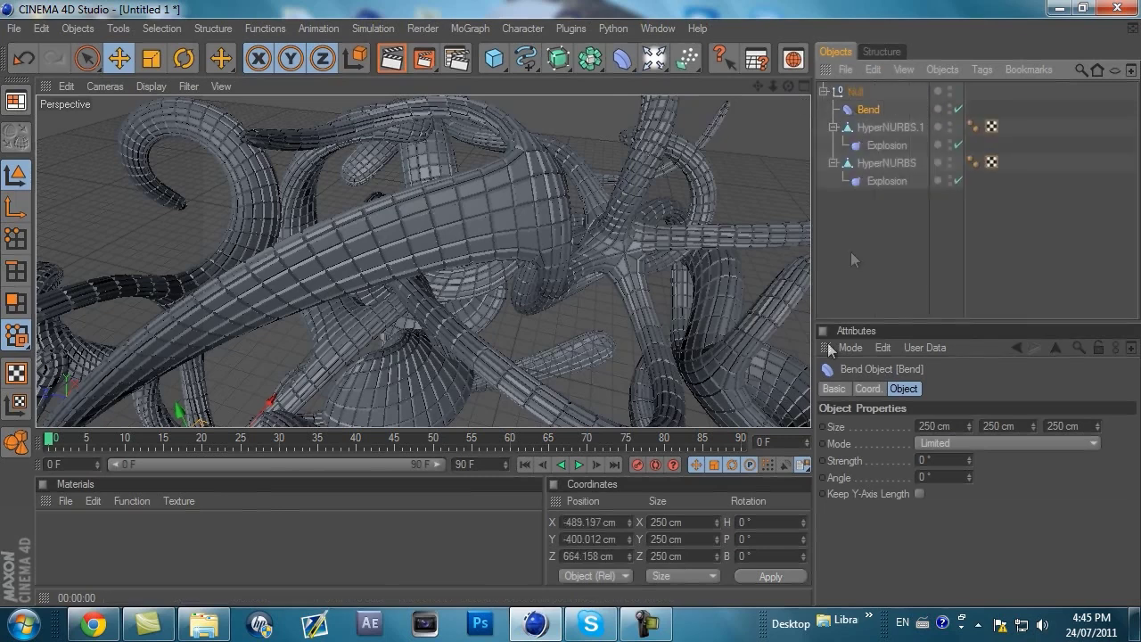
Set the Bend deformer to Unlimited mode with a strength of 2° and an angle of 7°.
{"action": "left_click", "coordinate": [925, 445]}
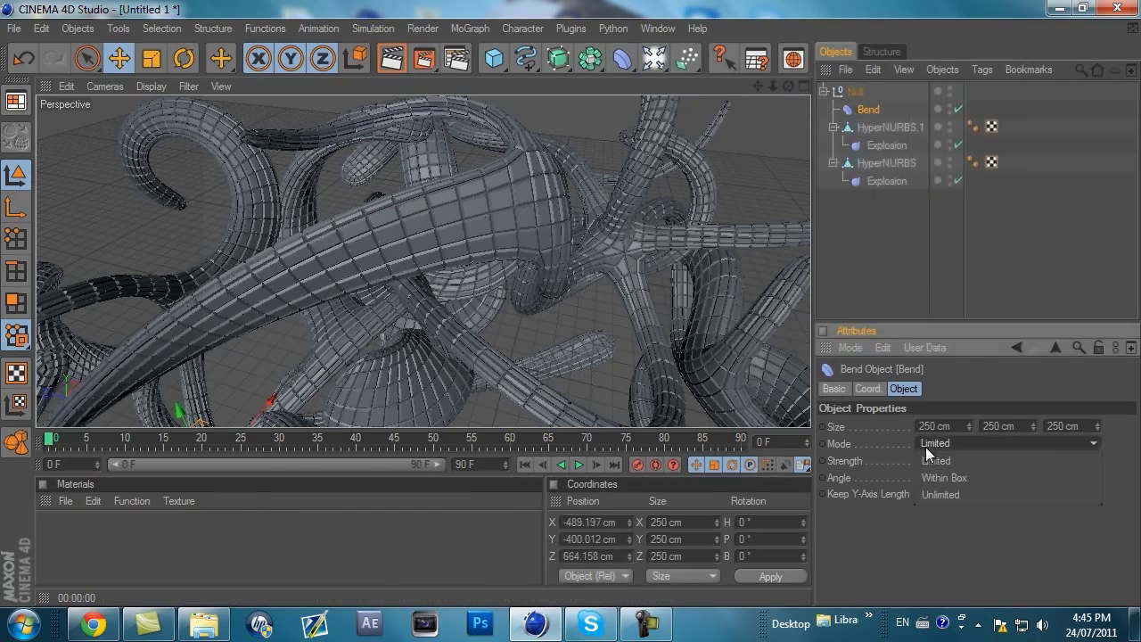
{"action": "left_click", "coordinate": [956, 496]}
{"action": "left_click", "coordinate": [970, 474]}
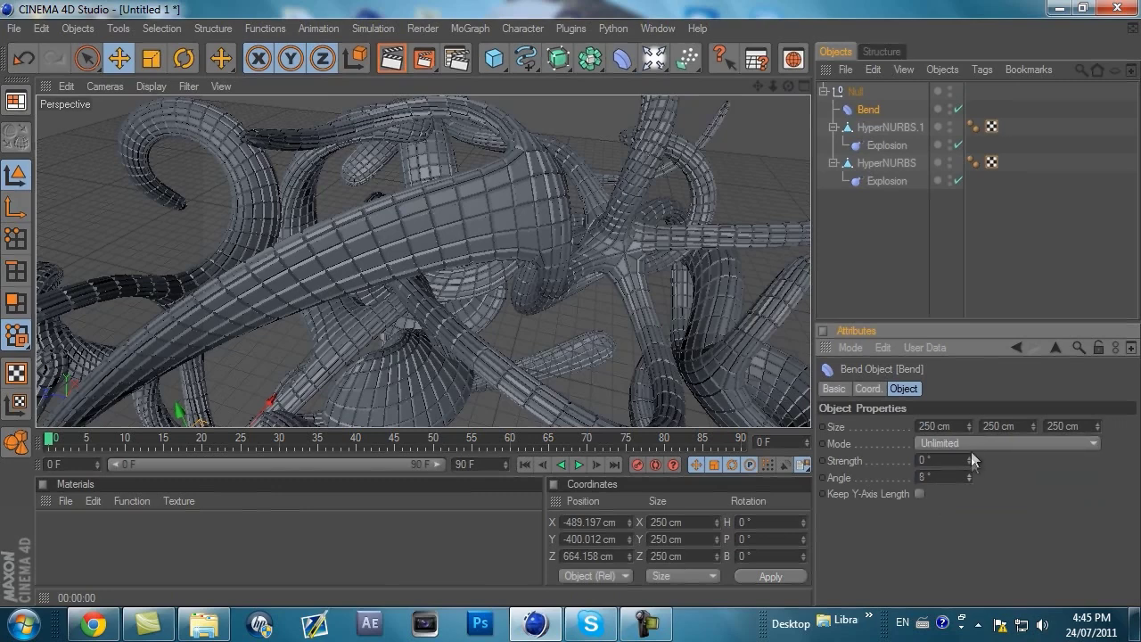
{"action": "left_click", "coordinate": [969, 456]}
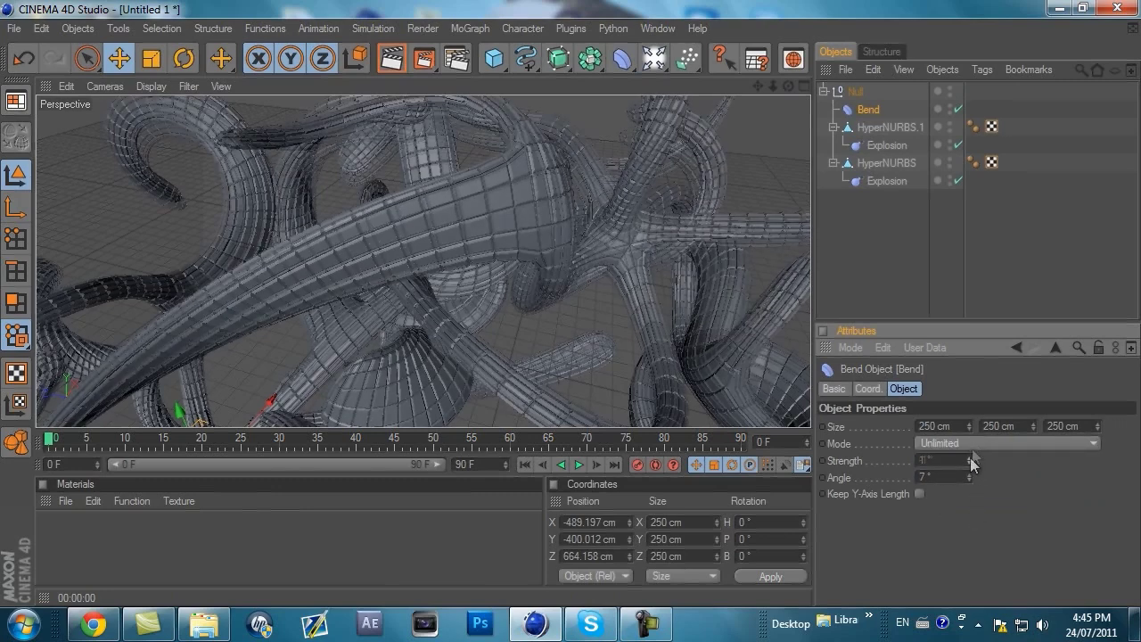
{"action": "left_click", "coordinate": [970, 457]}
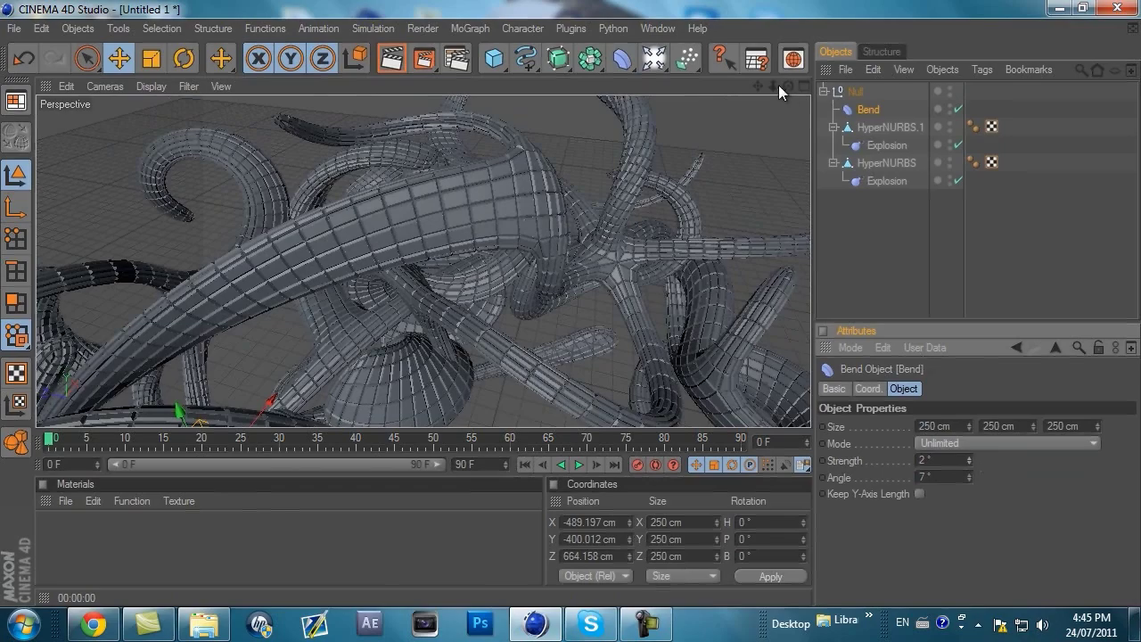
Add a Twist deformer and place it inside the null group above the Bend deformer.
{"action": "left_click_drag", "start_coordinate": [785, 86], "coordinate": [581, 303]}
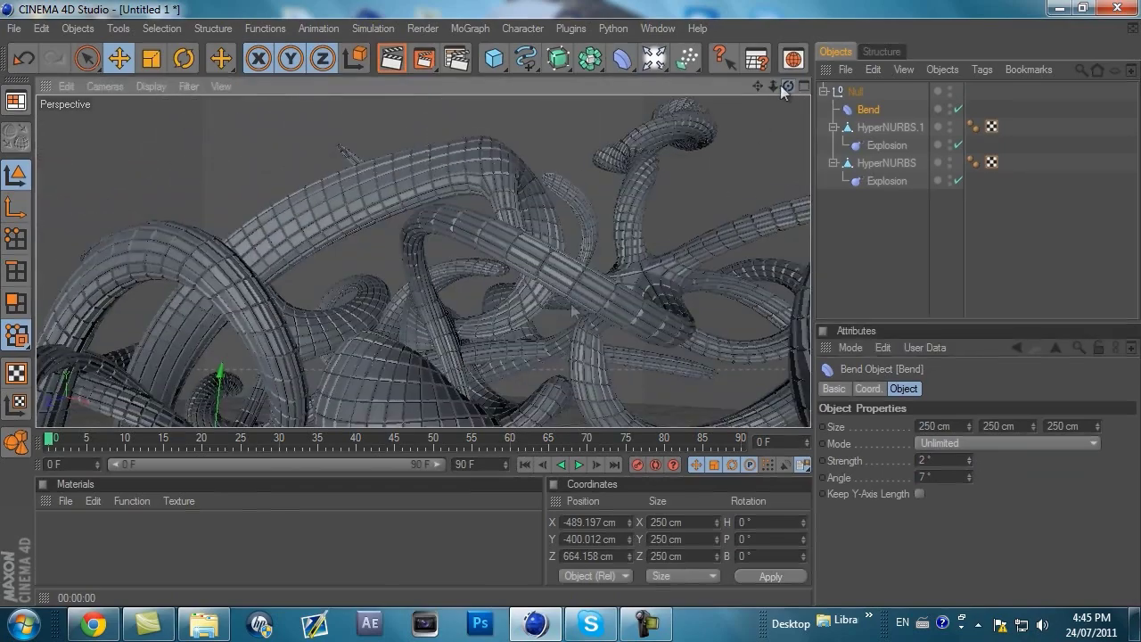
{"action": "left_click_drag", "start_coordinate": [773, 86], "coordinate": [575, 304]}
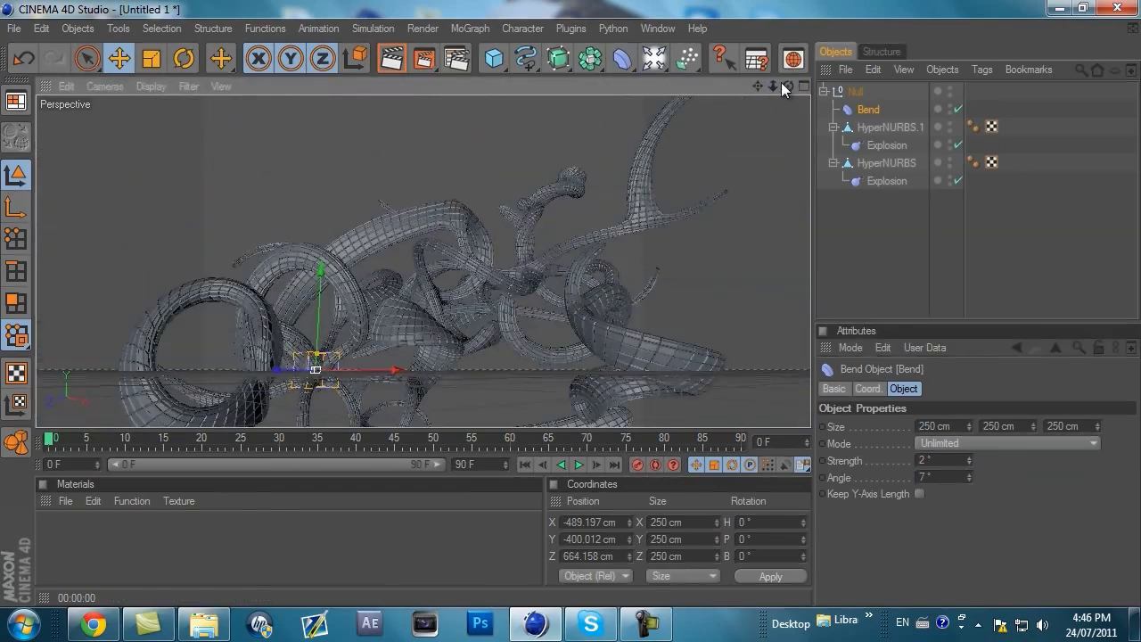
{"action": "left_click_drag", "start_coordinate": [781, 82], "coordinate": [575, 294]}
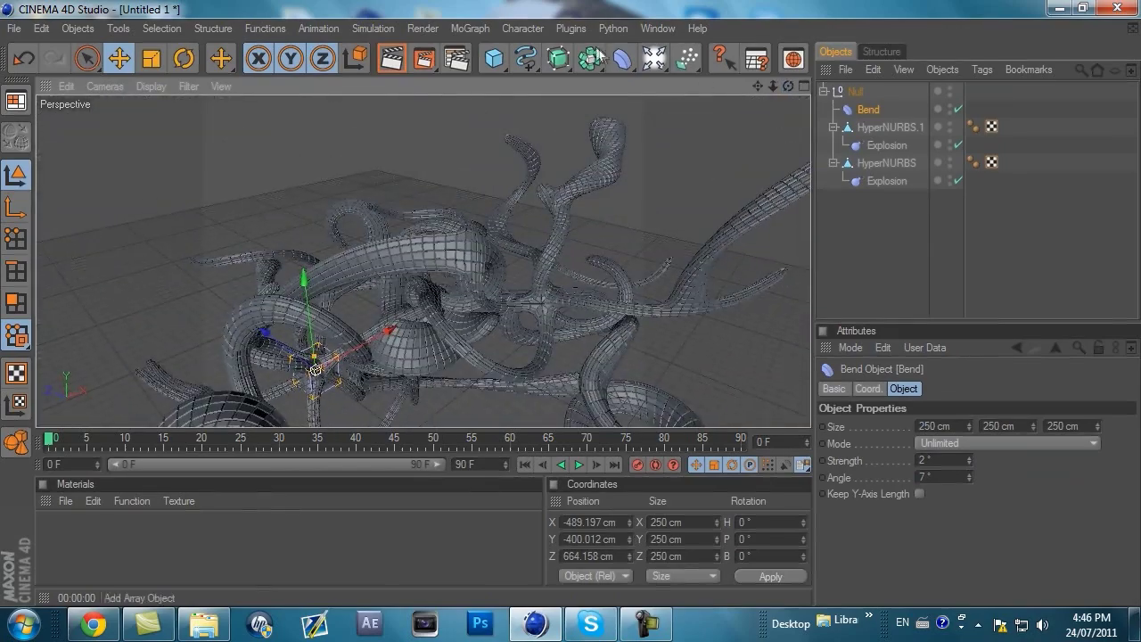
{"action": "left_click", "coordinate": [621, 58]}
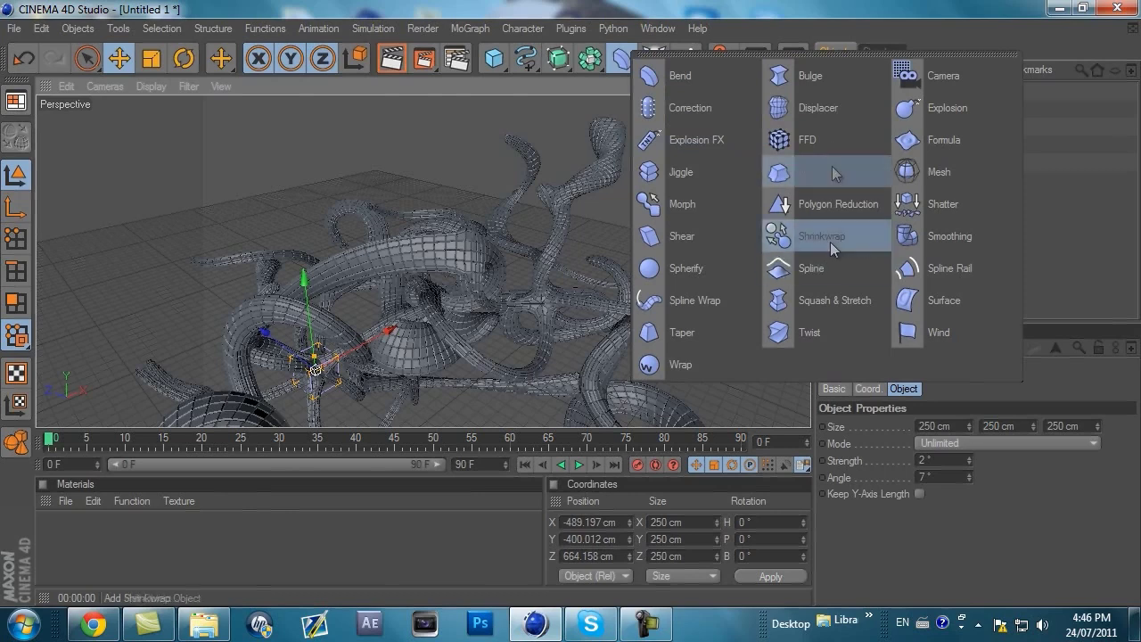
{"action": "left_click", "coordinate": [805, 332]}
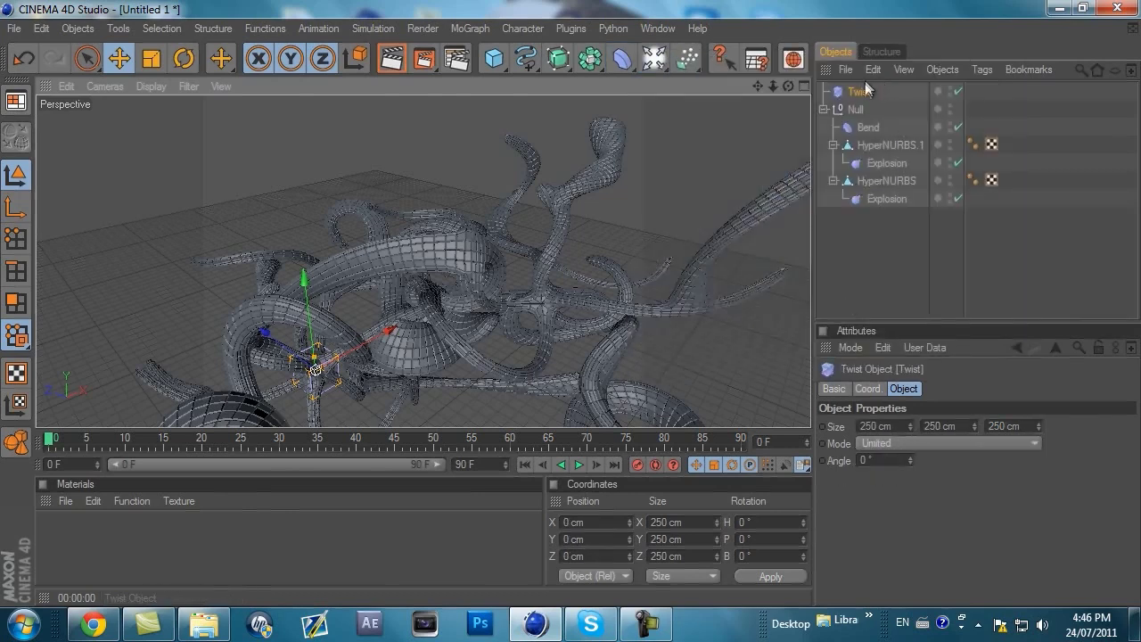
{"action": "left_click_drag", "start_coordinate": [865, 89], "coordinate": [863, 111]}
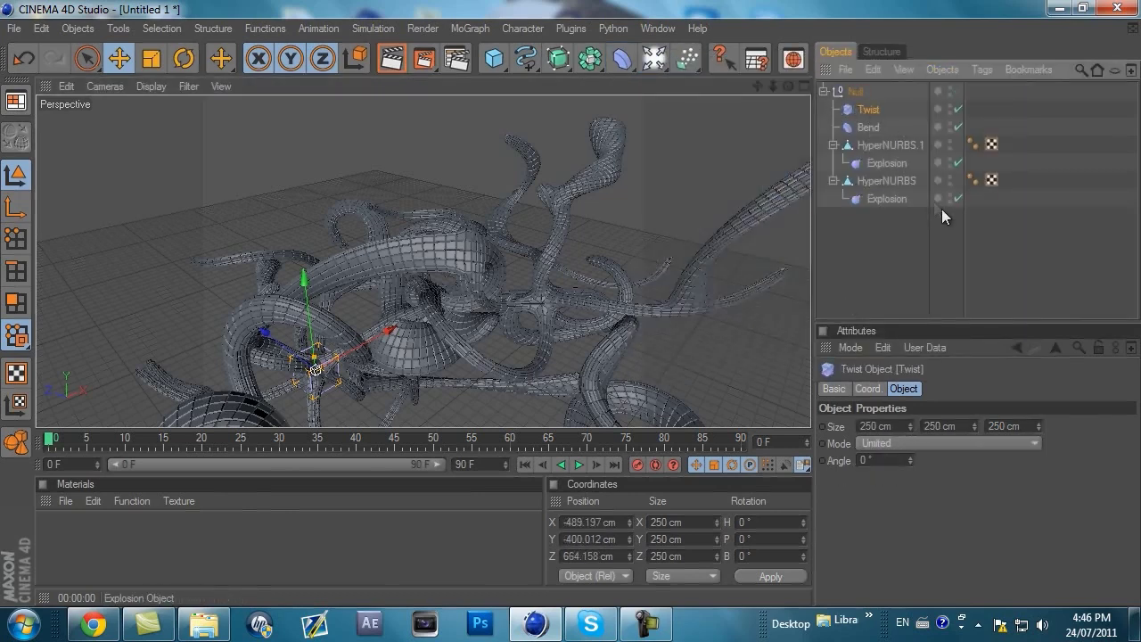
Set the Twist deformer to Unlimited mode with an angle of 8° and render a preview of the twisted tentacles.
{"action": "left_click", "coordinate": [874, 444]}
{"action": "left_click", "coordinate": [888, 494]}
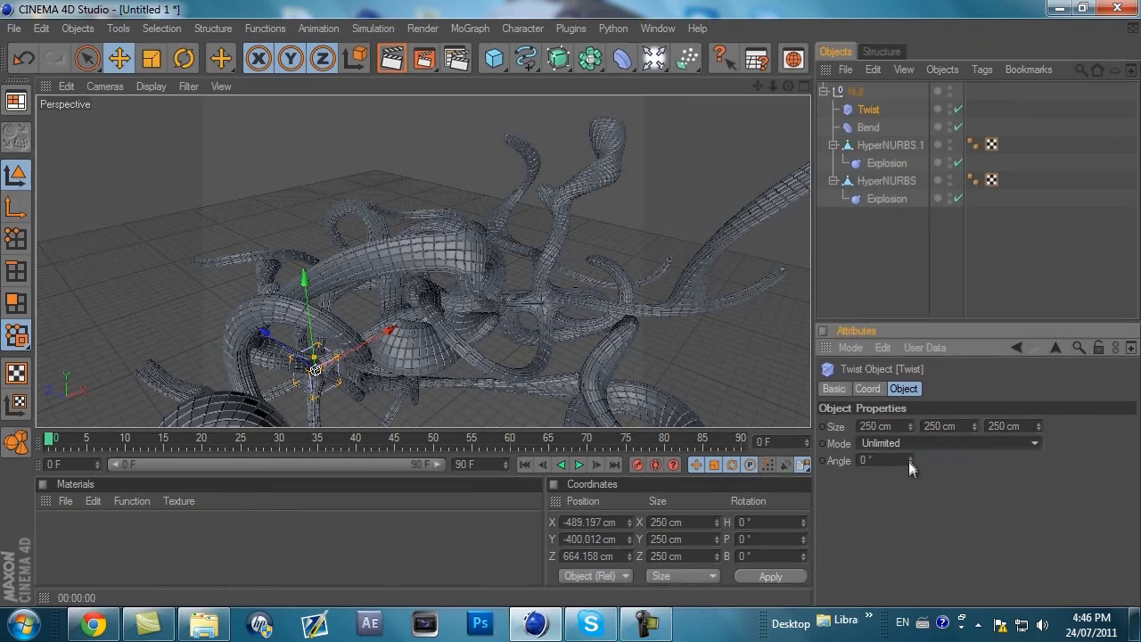
{"action": "mouse_move", "coordinate": [909, 462]}
{"action": "left_mouse_down"}
{"action": "mouse_move", "coordinate": [906, 473]}
{"action": "mouse_move", "coordinate": [910, 450]}
{"action": "left_mouse_up"}
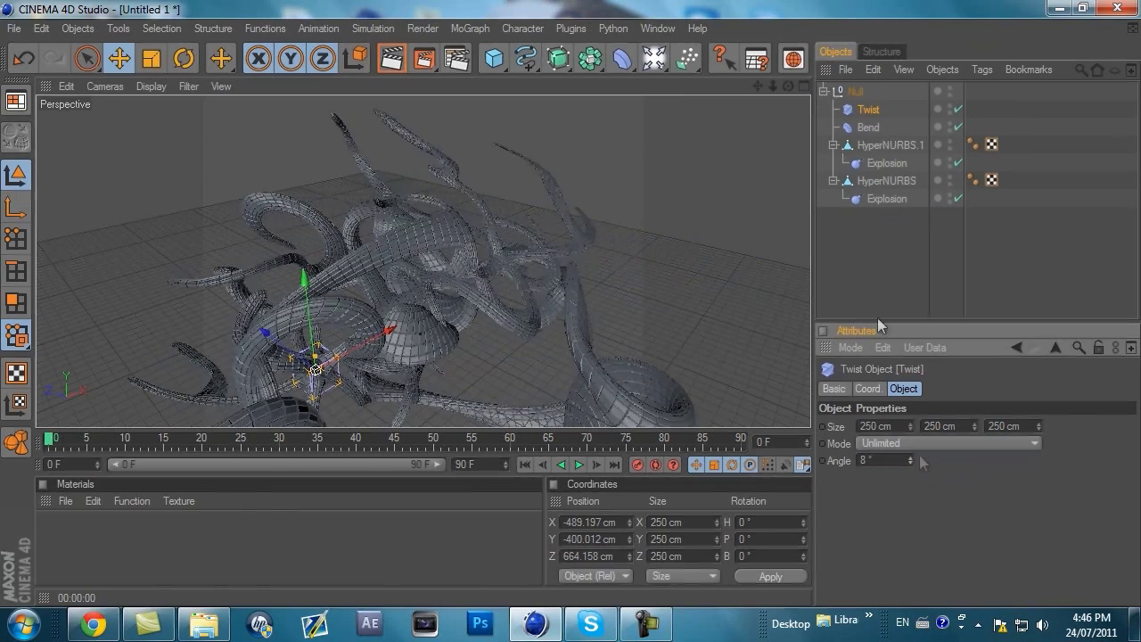
{"action": "mouse_move", "coordinate": [573, 304]}
{"action": "left_mouse_down", "text": "alt"}
{"action": "mouse_move", "coordinate": [549, 294]}
{"action": "mouse_move", "coordinate": [575, 320]}
{"action": "left_mouse_up", "text": "alt"}
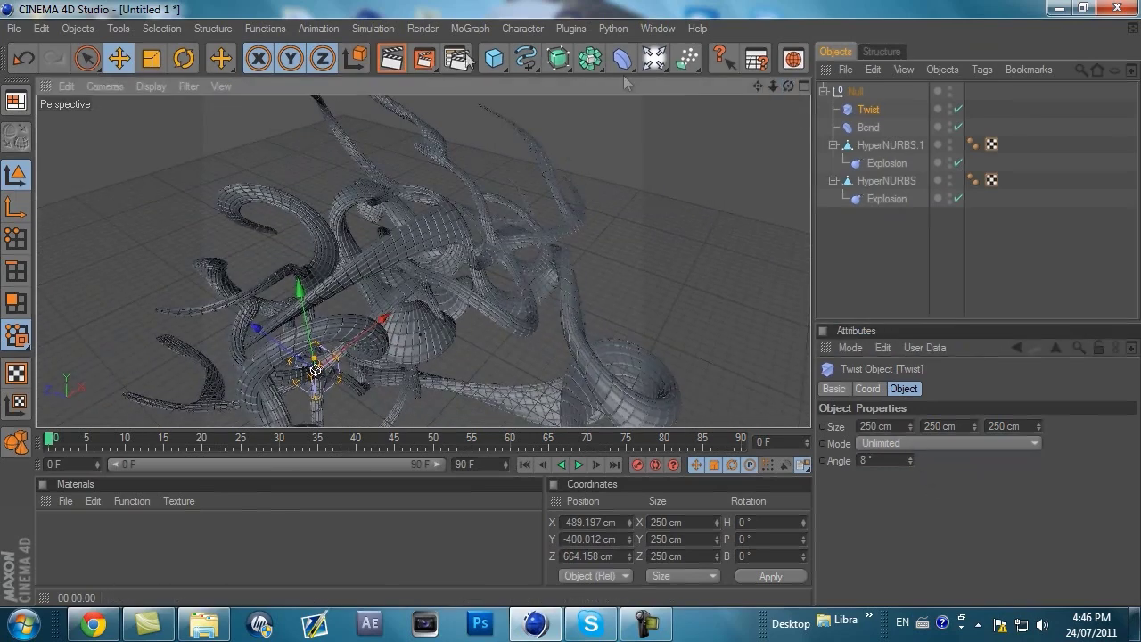
{"action": "left_click", "coordinate": [400, 53]}
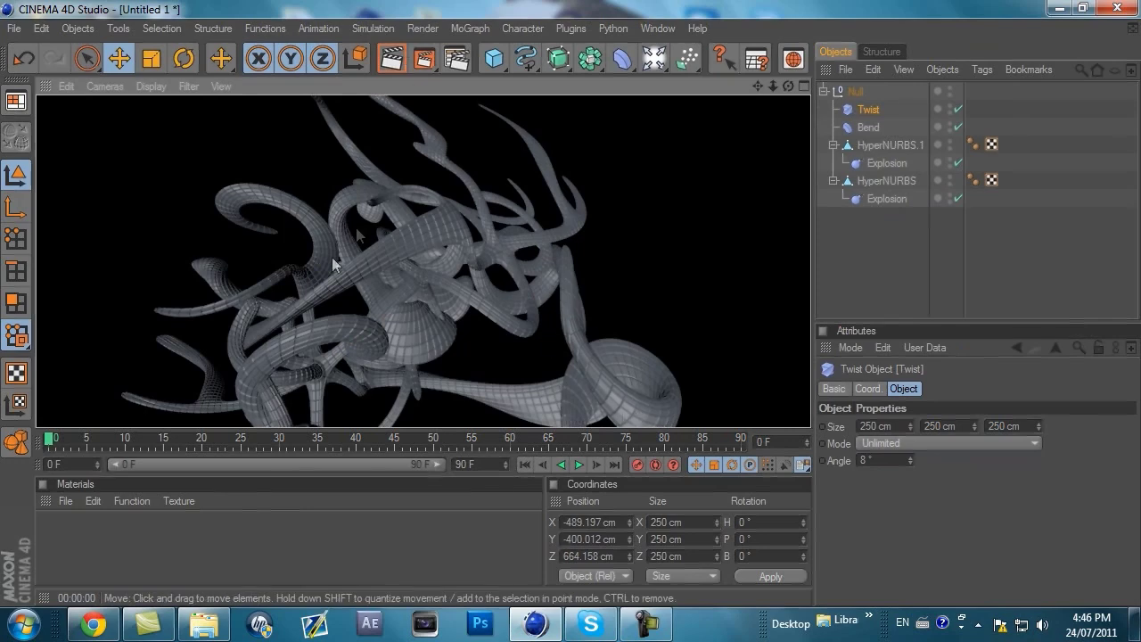
Reduce the Twist deformer's angle to 4° and deselect the deformer.
{"action": "left_click", "coordinate": [872, 111]}
{"action": "left_click_drag", "start_coordinate": [910, 463], "coordinate": [912, 467]}
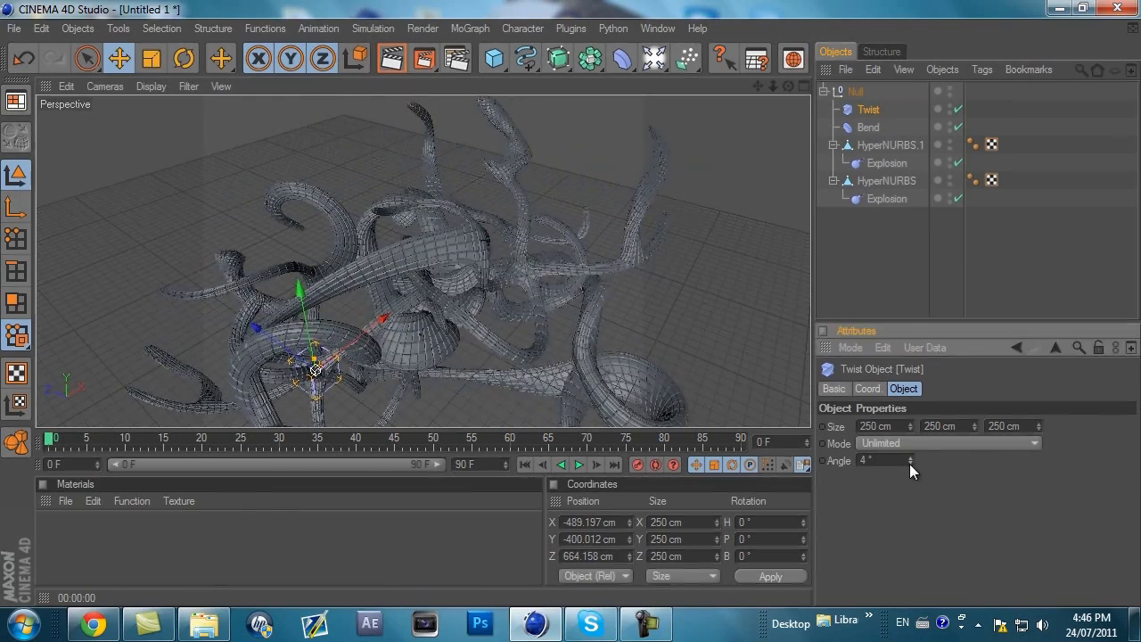
{"action": "left_click", "coordinate": [886, 276]}
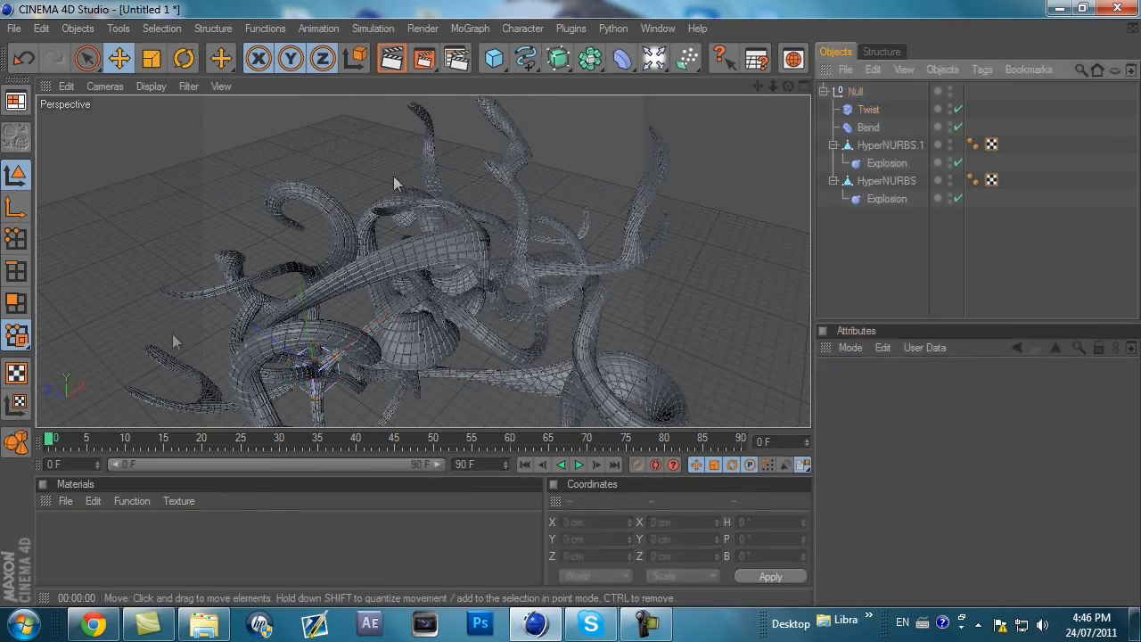
Create a new material and set its color to dark red, R 76, G 19, B 19.
{"action": "double_click", "coordinate": [280, 547]}
{"action": "double_click", "coordinate": [55, 533]}
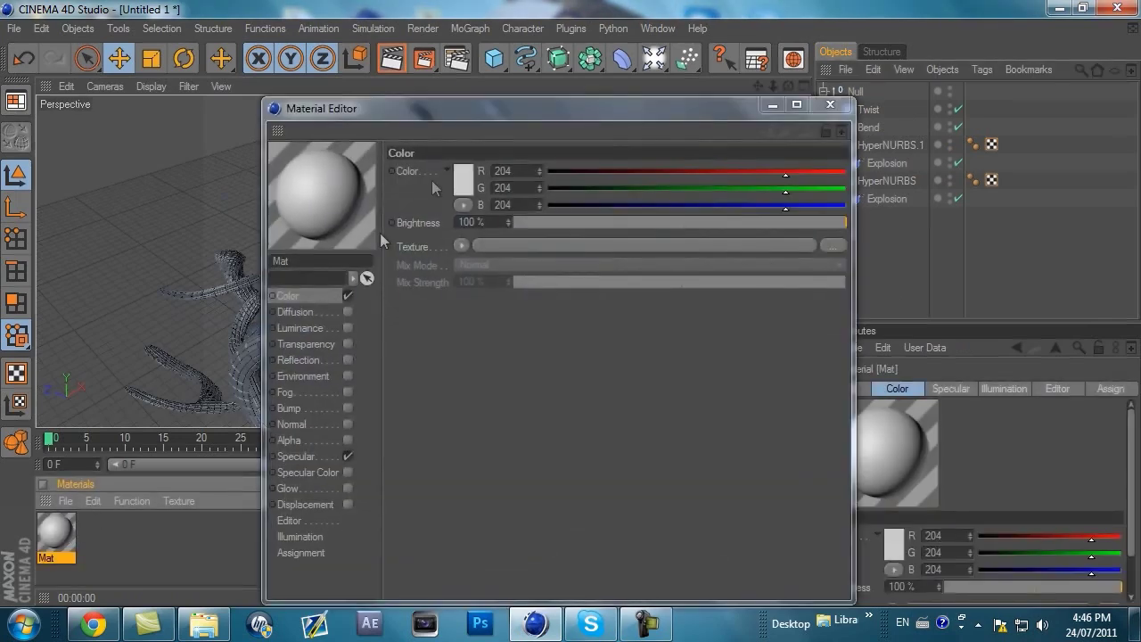
{"action": "left_click", "coordinate": [461, 182]}
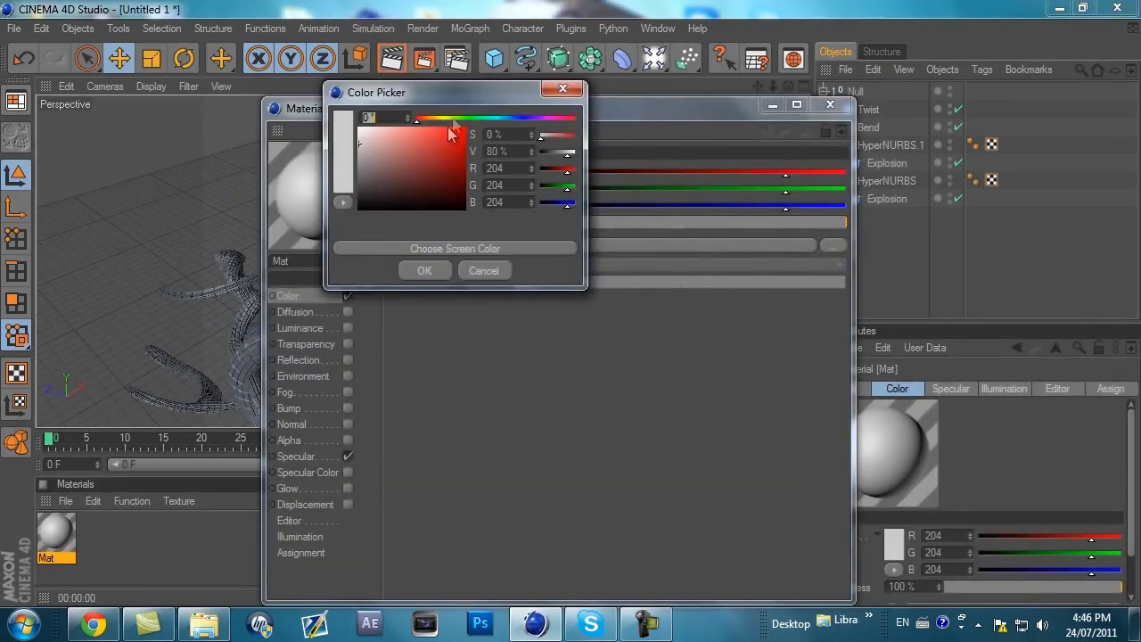
{"action": "left_click", "coordinate": [438, 185]}
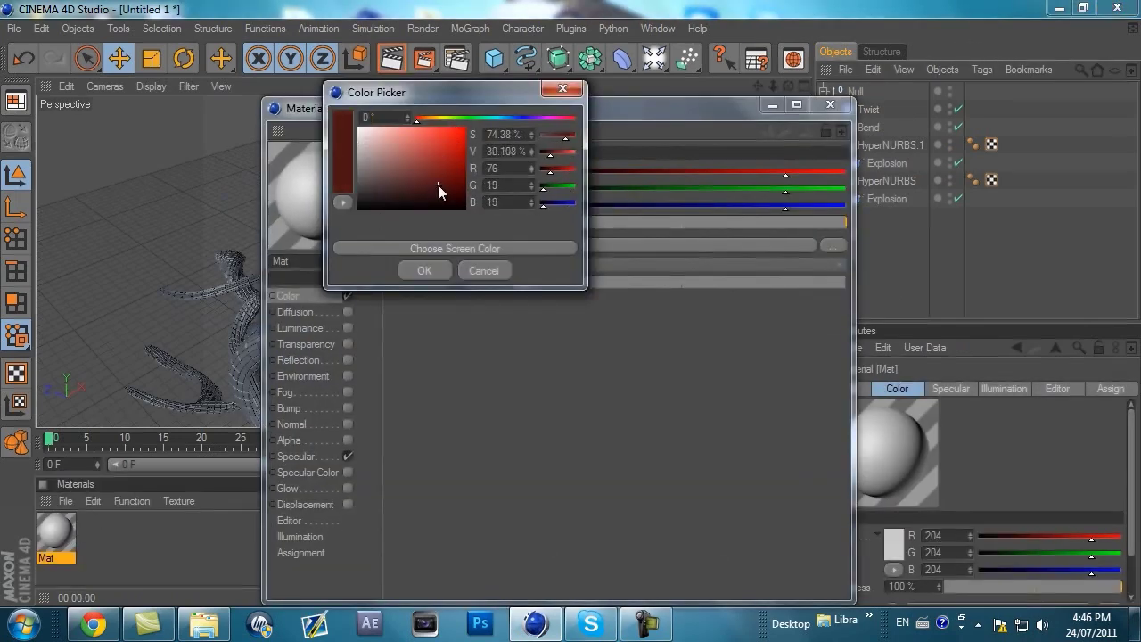
{"action": "left_click", "coordinate": [426, 270]}
Turn off the material's Specular channel and enable Reflection with a Fresnel texture, 3% brightness and 3% mix strength.
{"action": "left_click", "coordinate": [346, 456]}
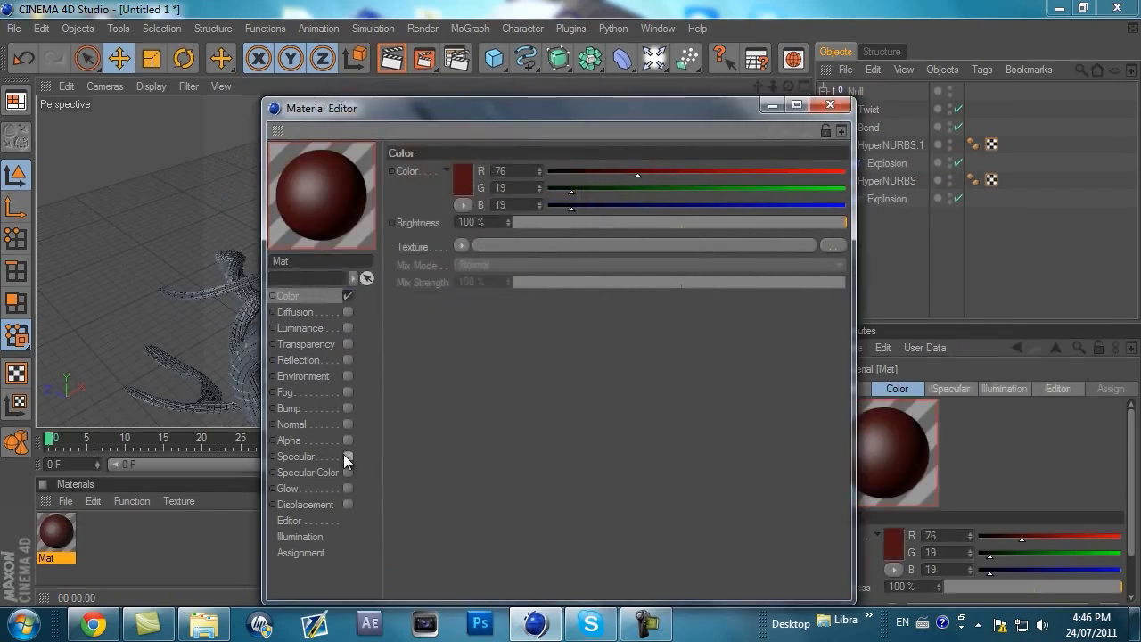
{"action": "left_click", "coordinate": [348, 359]}
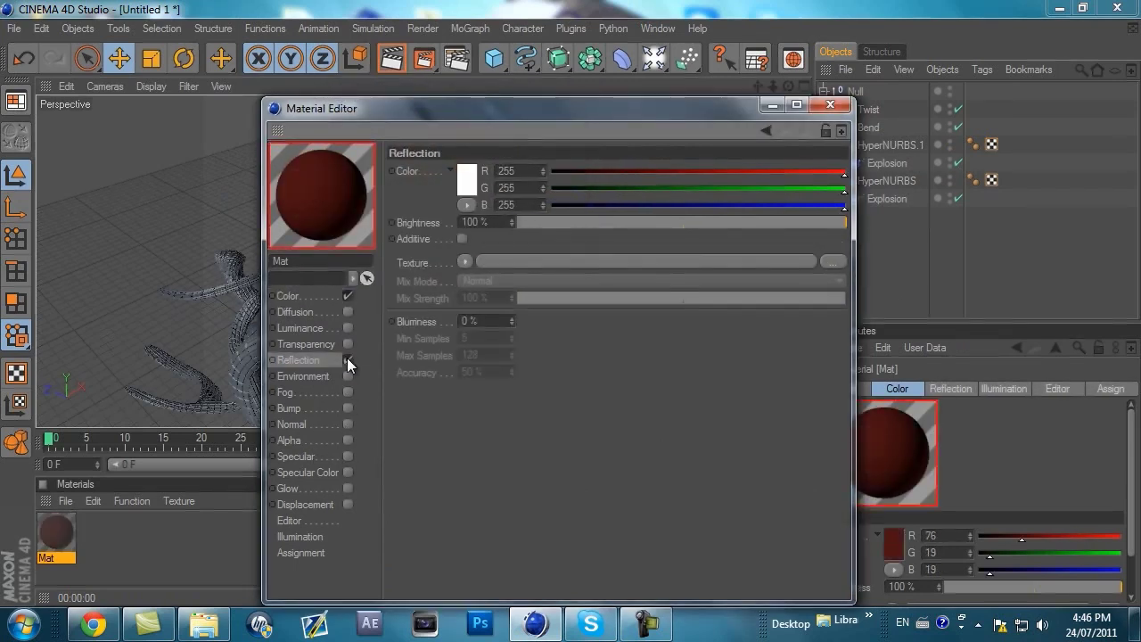
{"action": "left_click", "coordinate": [464, 262]}
{"action": "left_click", "coordinate": [502, 383]}
{"action": "left_click", "coordinate": [526, 223]}
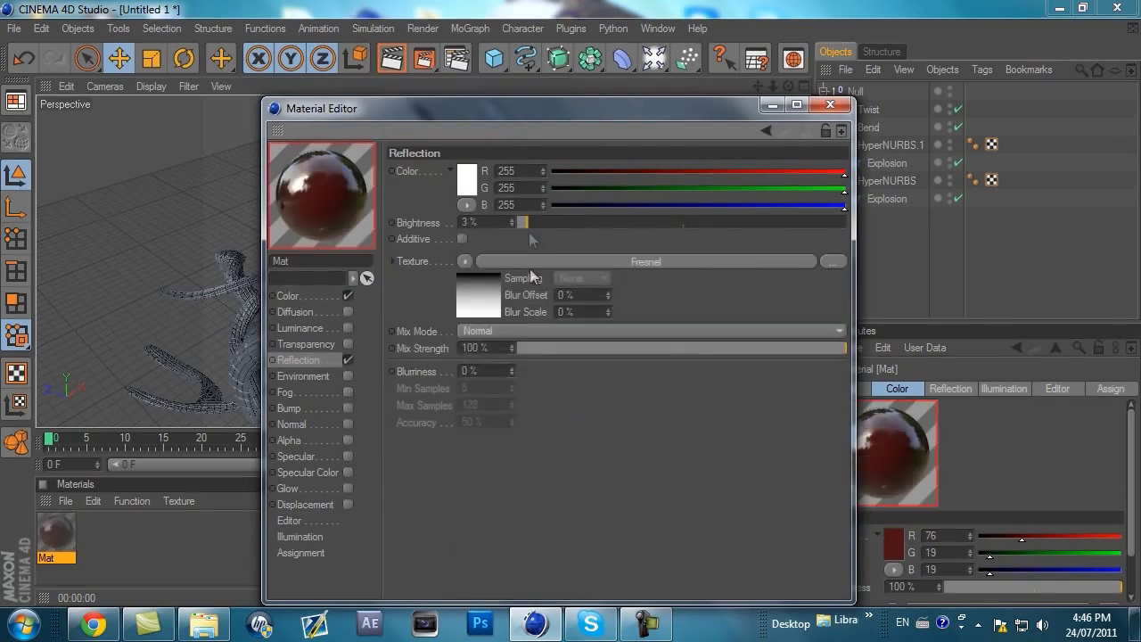
{"action": "left_click_drag", "start_coordinate": [541, 346], "coordinate": [526, 347]}
{"action": "left_click", "coordinate": [830, 104]}
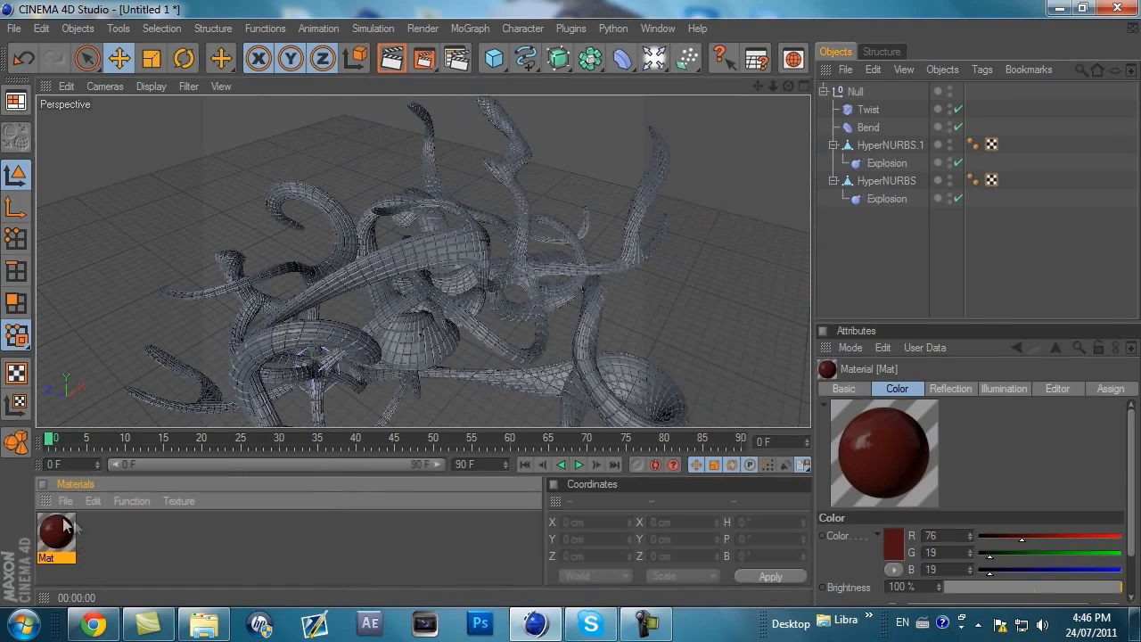
Apply the dark red material to both HyperNURBS objects and render a preview of the result.
{"action": "left_click_drag", "start_coordinate": [311, 343], "coordinate": [310, 343]}
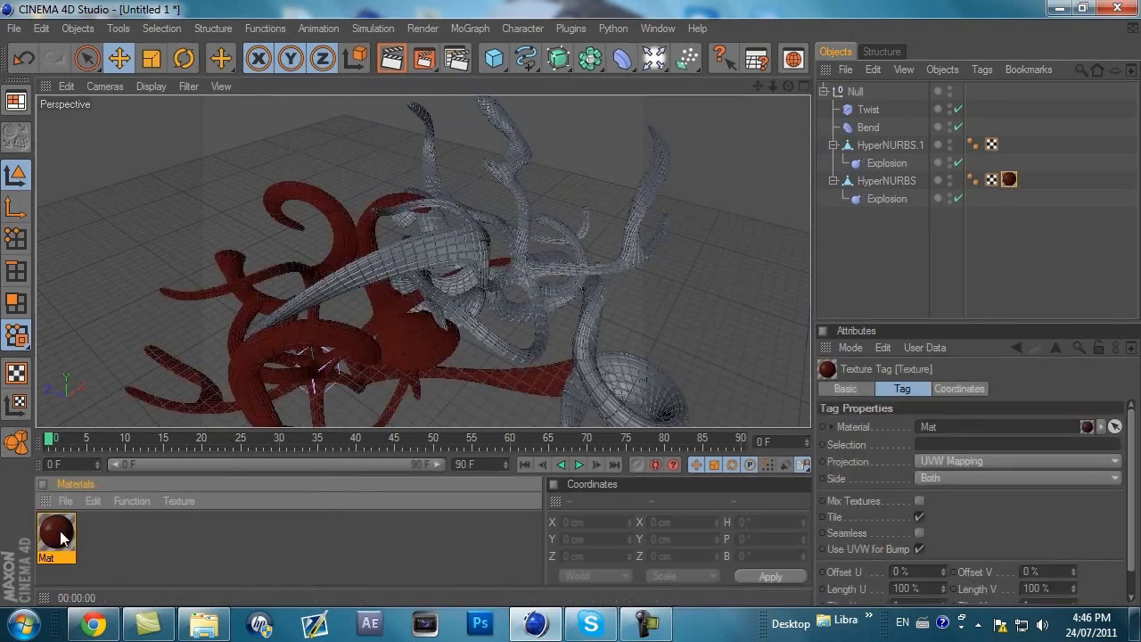
{"action": "left_click_drag", "start_coordinate": [506, 268], "coordinate": [489, 266]}
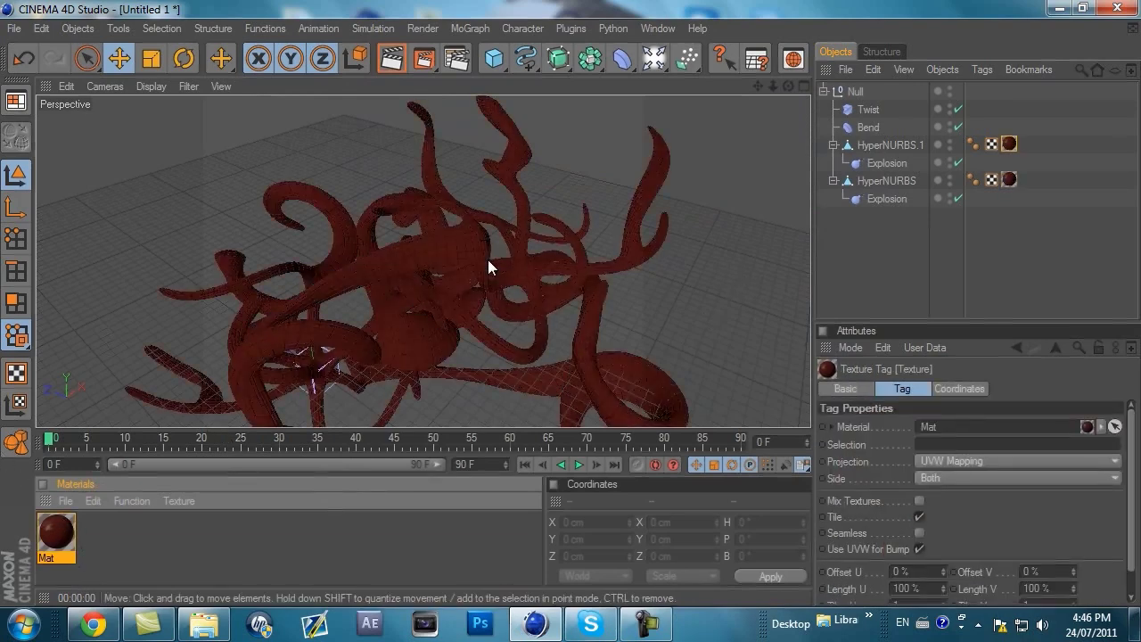
{"action": "left_click", "coordinate": [395, 59]}
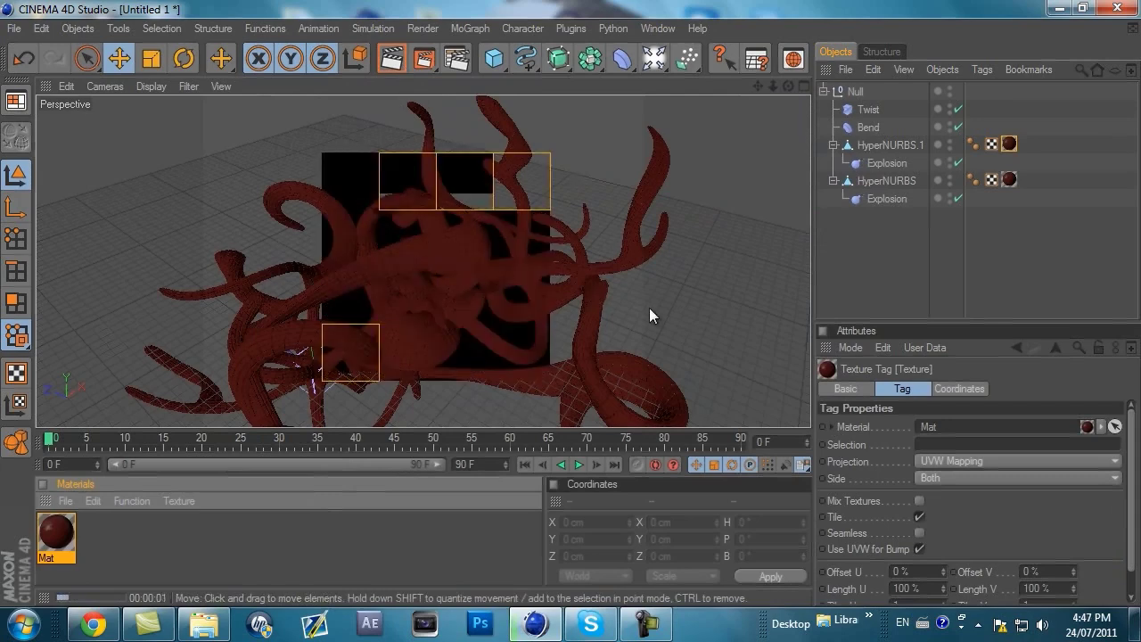
{"action": "left_click", "coordinate": [821, 278]}
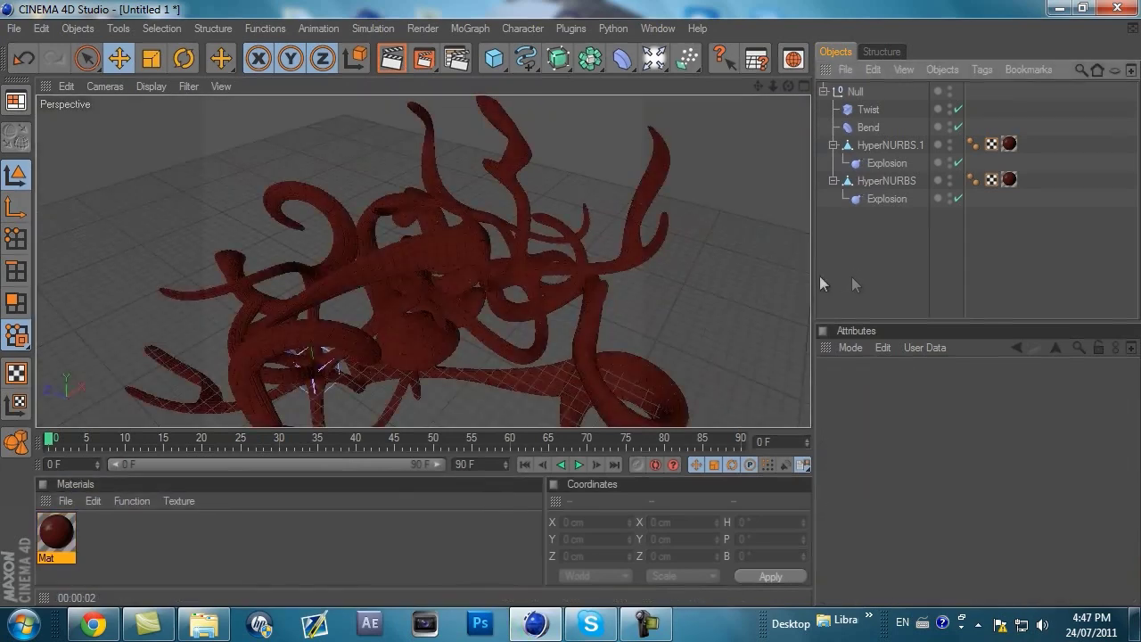
Turn off the Reflection channel of the dark red material.
{"action": "left_click", "coordinate": [58, 534]}
{"action": "double_click", "coordinate": [72, 533]}
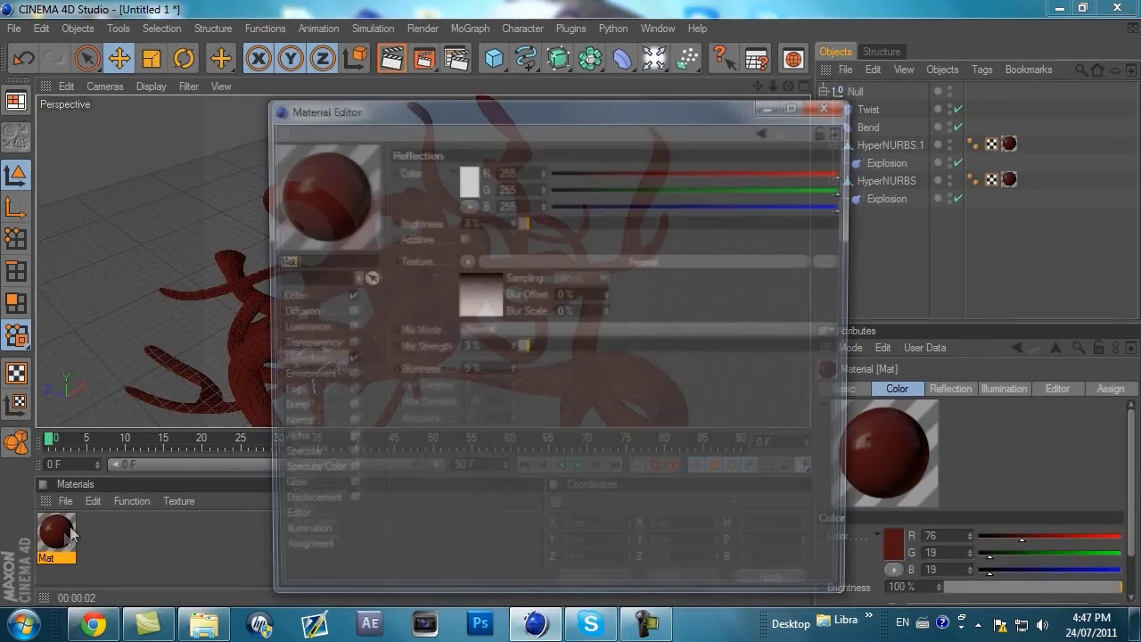
{"action": "left_click", "coordinate": [348, 361]}
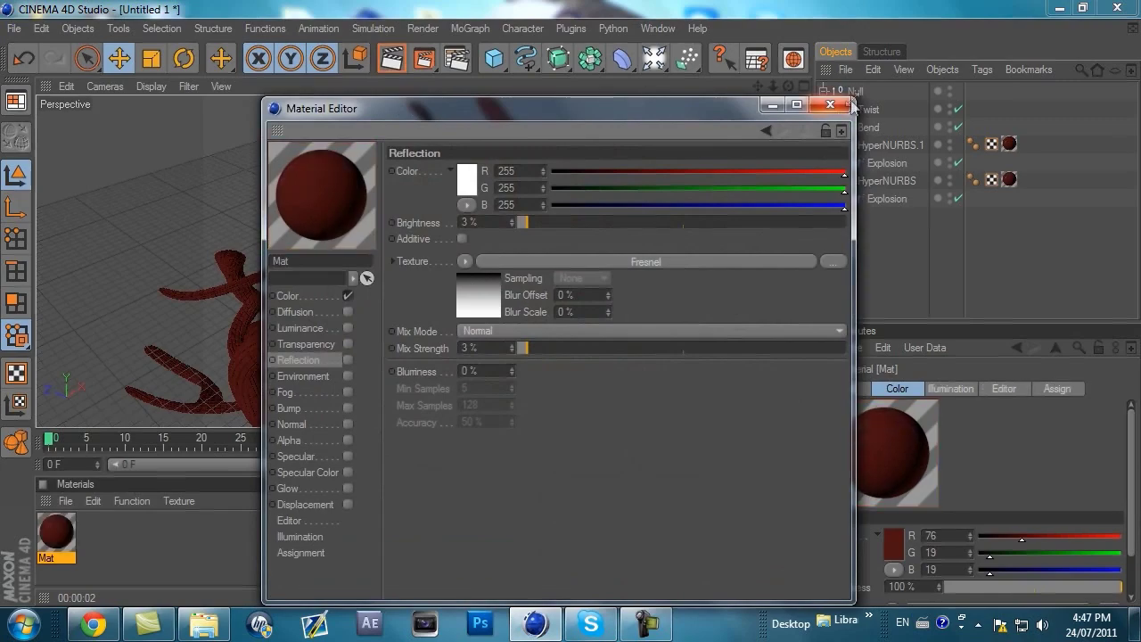
{"action": "left_click", "coordinate": [847, 105]}
{"action": "left_click_drag", "start_coordinate": [788, 87], "coordinate": [570, 303]}
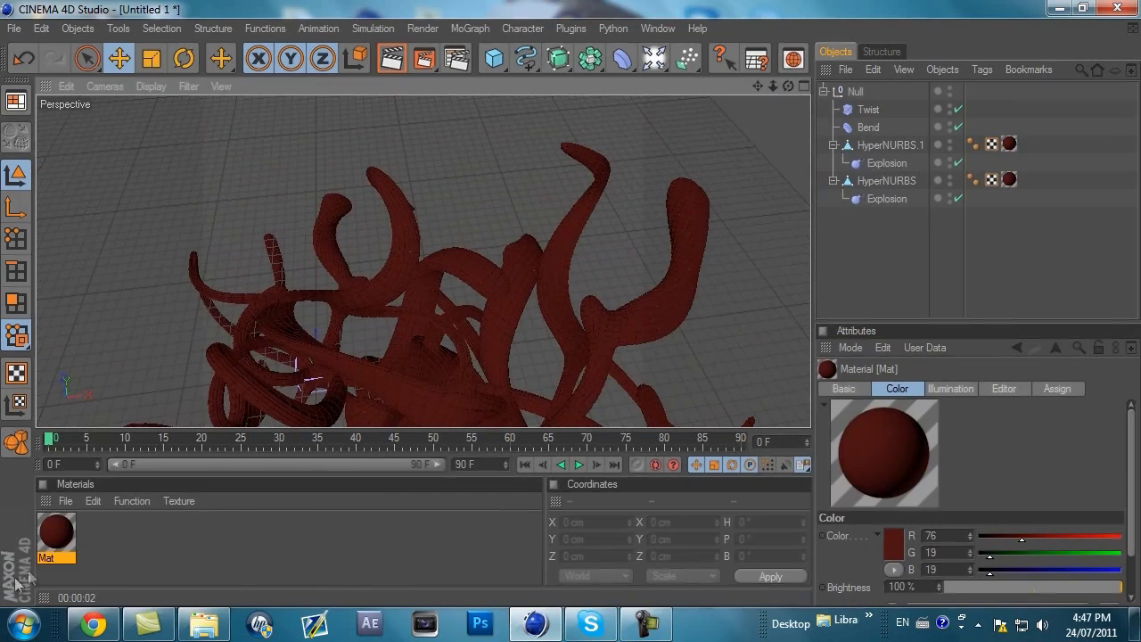
Set the Reflection colour of the red material to R 35, G 20, B 20.
{"action": "double_click", "coordinate": [56, 532]}
{"action": "left_click", "coordinate": [467, 181]}
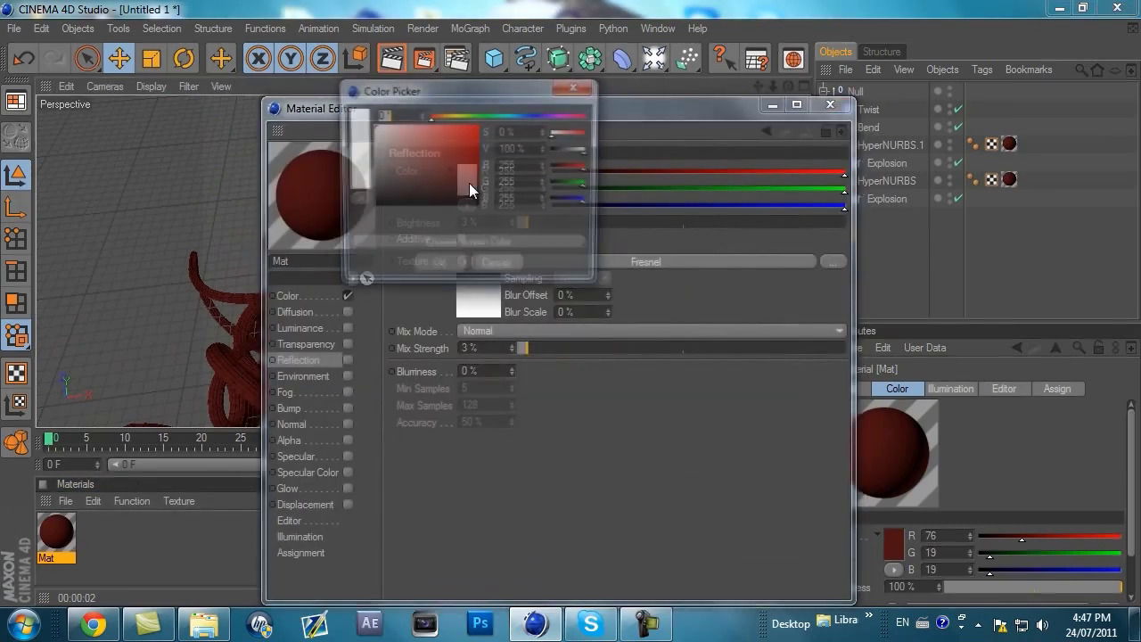
{"action": "left_click", "coordinate": [425, 186]}
{"action": "mouse_move", "coordinate": [426, 188]}
{"action": "left_mouse_down"}
{"action": "mouse_move", "coordinate": [403, 192]}
{"action": "mouse_move", "coordinate": [419, 198]}
{"action": "left_mouse_up"}
{"action": "left_click", "coordinate": [432, 268]}
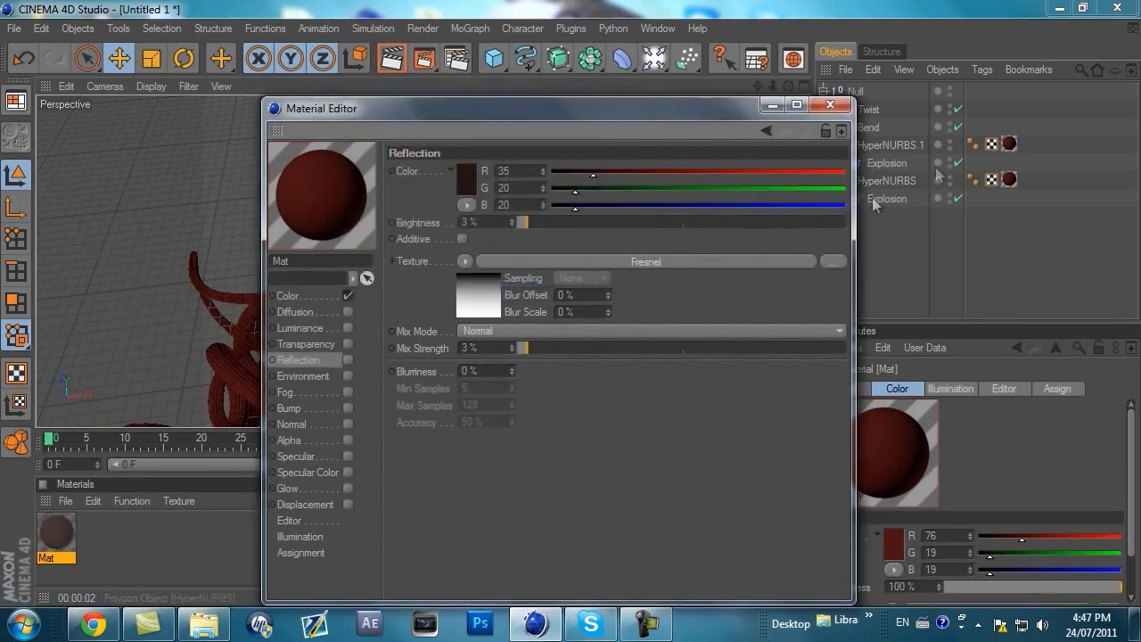
Set the material's Color channel to a muted dark red, R 60, G 30, B 30, and finish editing it.
{"action": "left_click", "coordinate": [319, 294]}
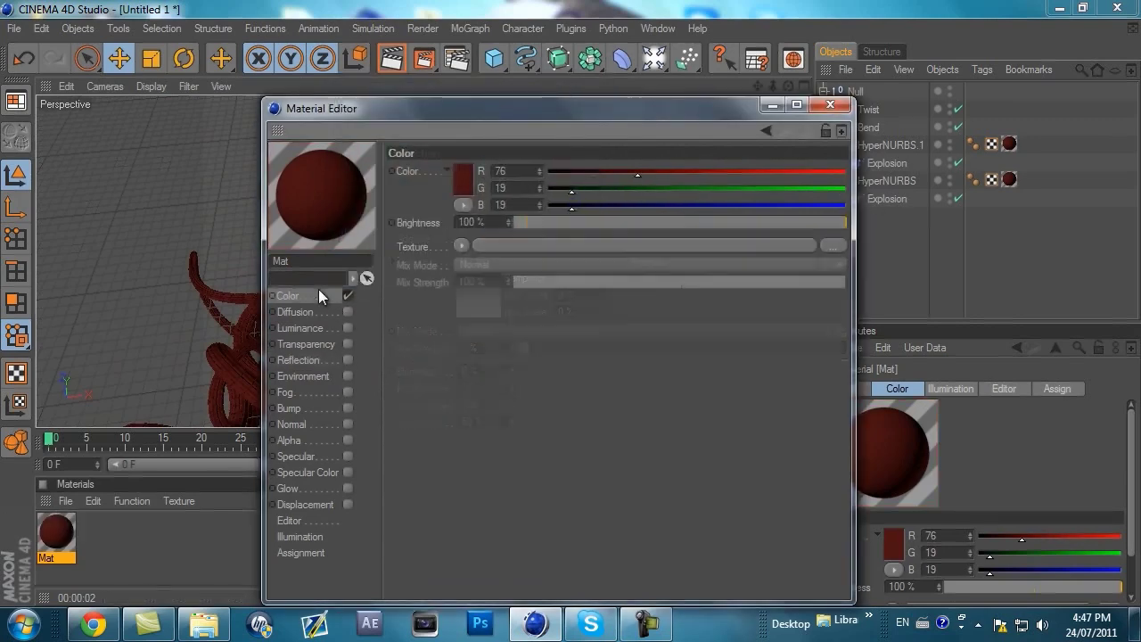
{"action": "left_click", "coordinate": [462, 189]}
{"action": "left_click_drag", "start_coordinate": [433, 194], "coordinate": [421, 193]}
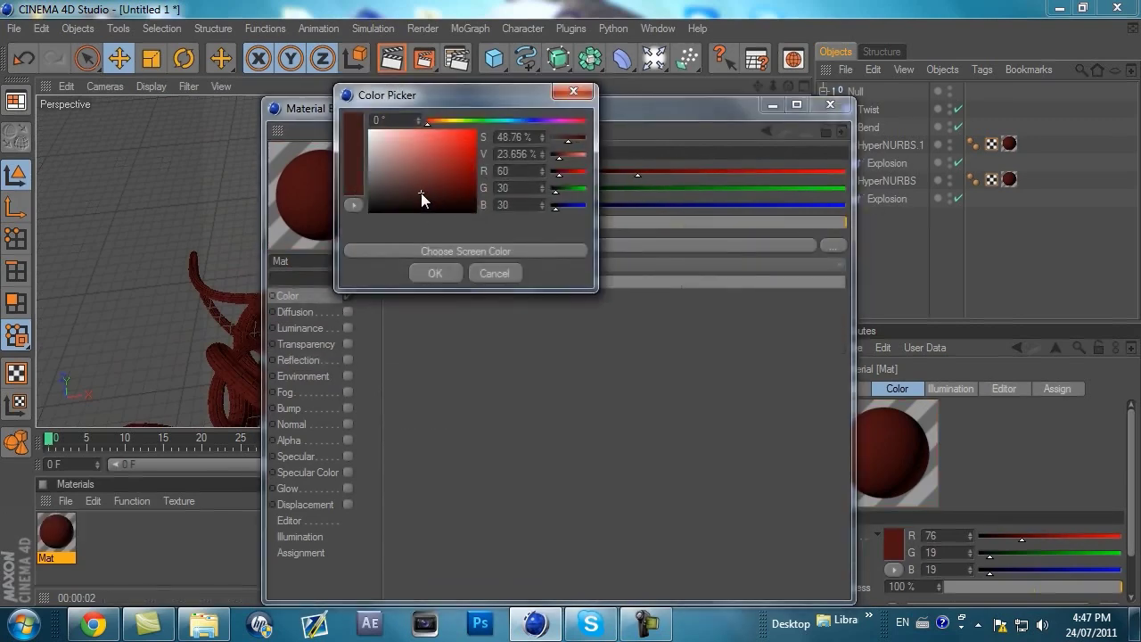
{"action": "left_click", "coordinate": [436, 274]}
{"action": "left_click", "coordinate": [833, 106]}
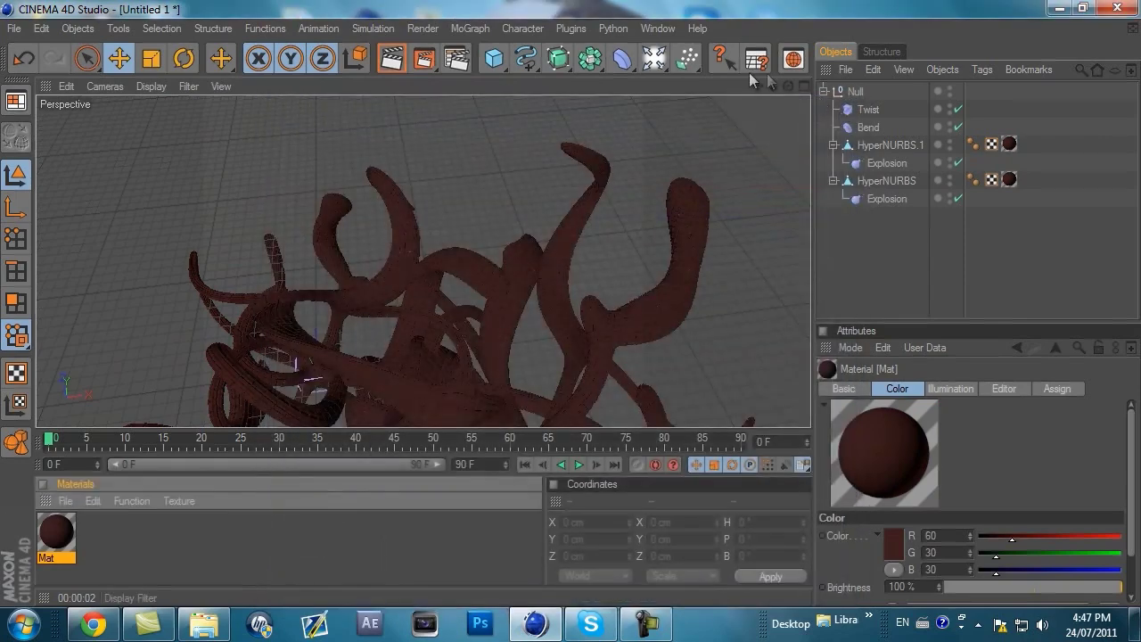
Add a light, move it to about X 1709, Y 820, Z 254 cm among the tentacles, and render a preview.
{"action": "left_click_drag", "start_coordinate": [572, 303], "coordinate": [570, 303]}
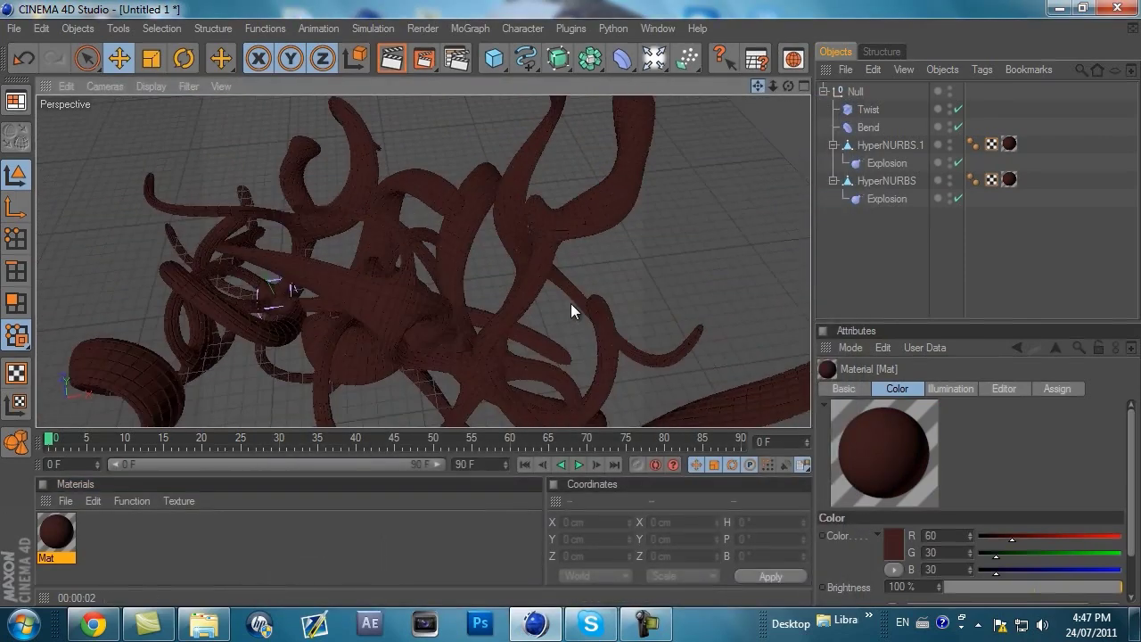
{"action": "left_click_drag", "start_coordinate": [789, 85], "coordinate": [569, 303]}
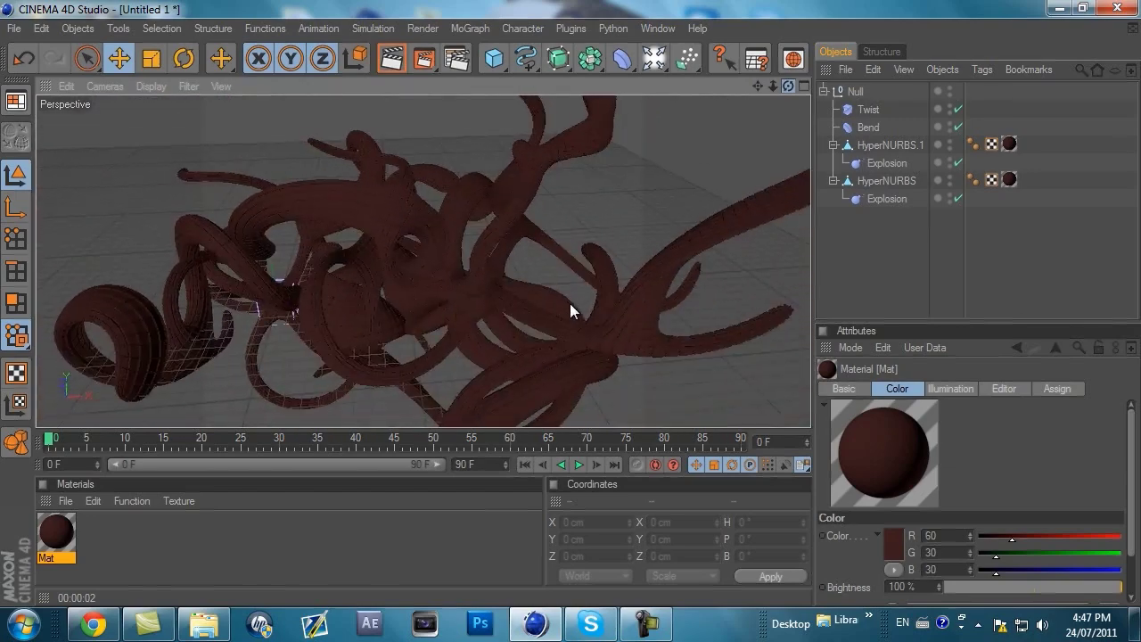
{"action": "left_click_drag", "start_coordinate": [755, 80], "coordinate": [569, 303]}
{"action": "left_click", "coordinate": [653, 57]}
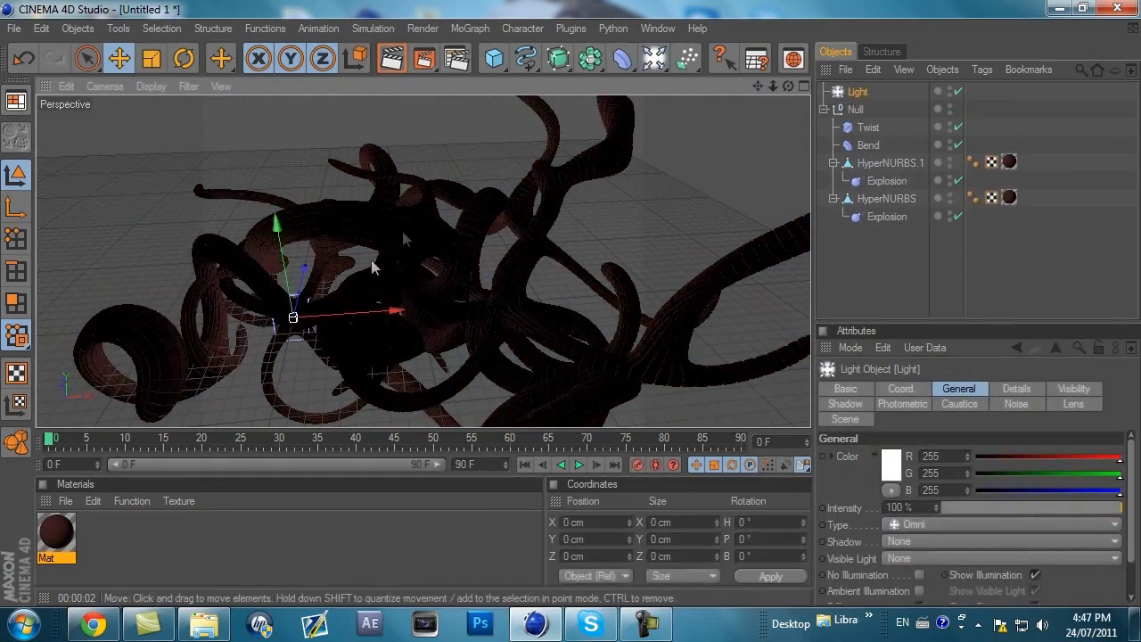
{"action": "left_click_drag", "start_coordinate": [331, 306], "coordinate": [569, 310]}
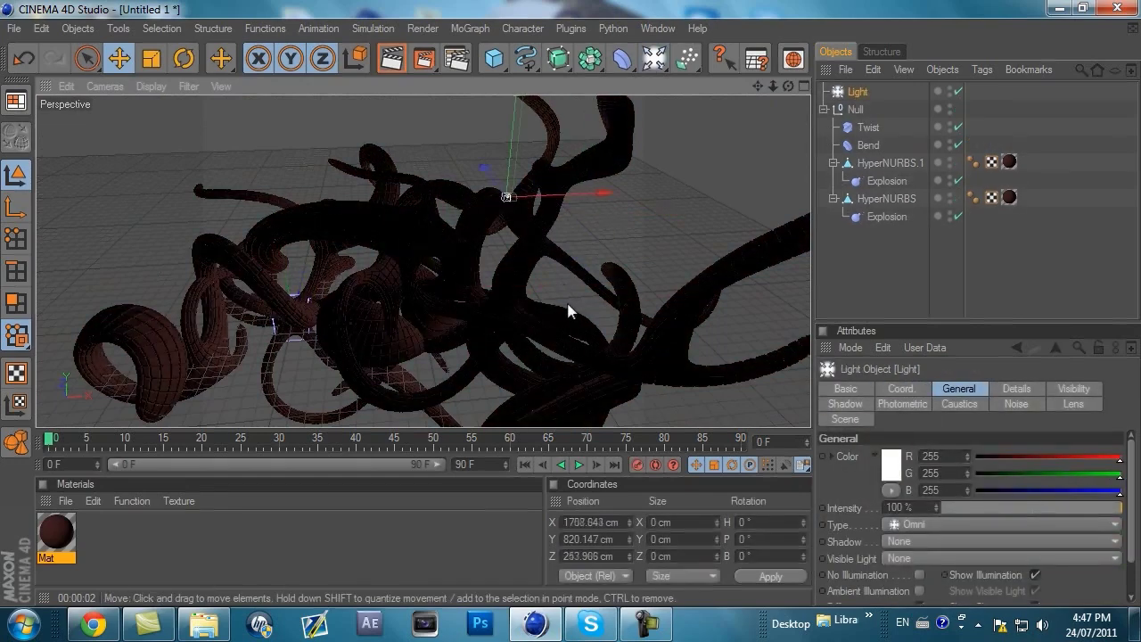
{"action": "left_click", "coordinate": [393, 63]}
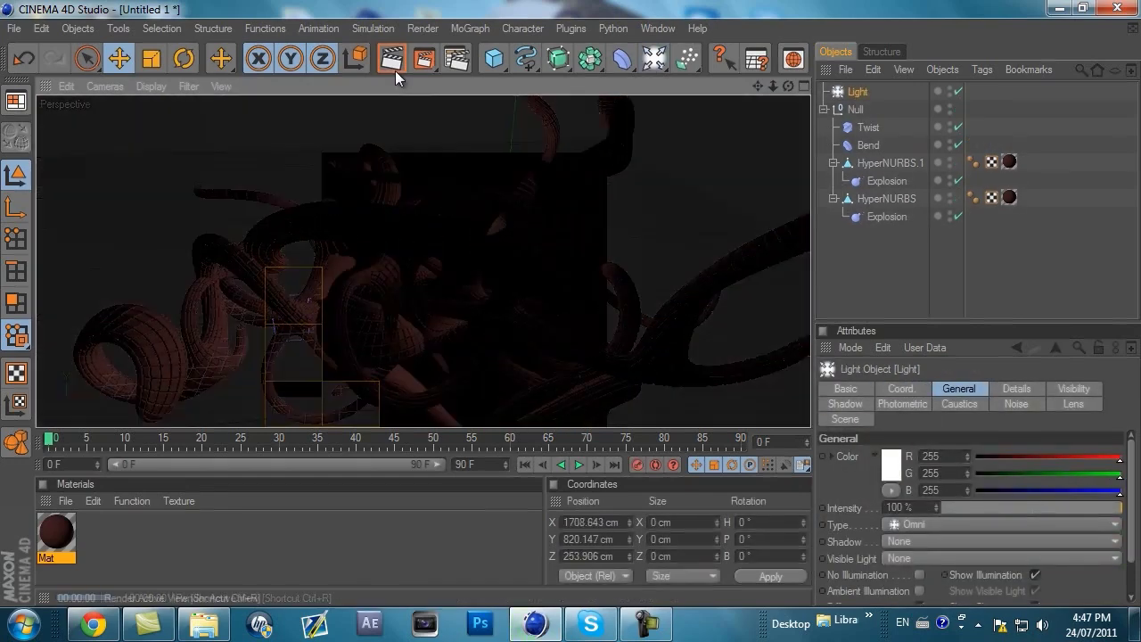
Shift the HyperNURBS.1 tentacles slightly upward and sideways relative to the other group.
{"action": "left_click", "coordinate": [540, 226]}
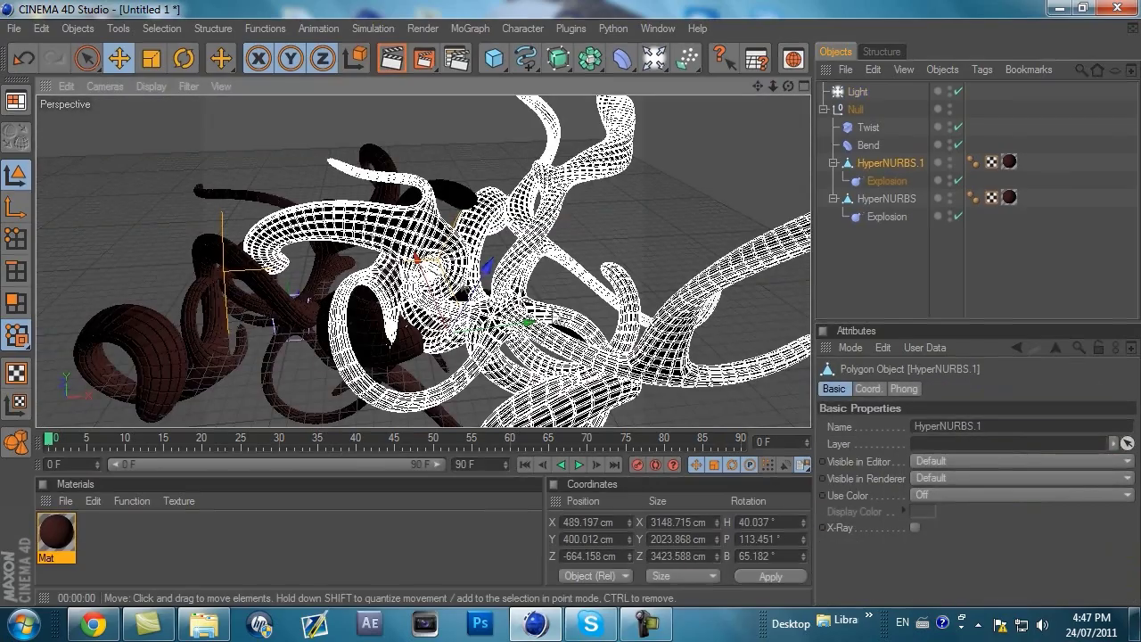
{"action": "left_click_drag", "start_coordinate": [554, 316], "coordinate": [652, 283]}
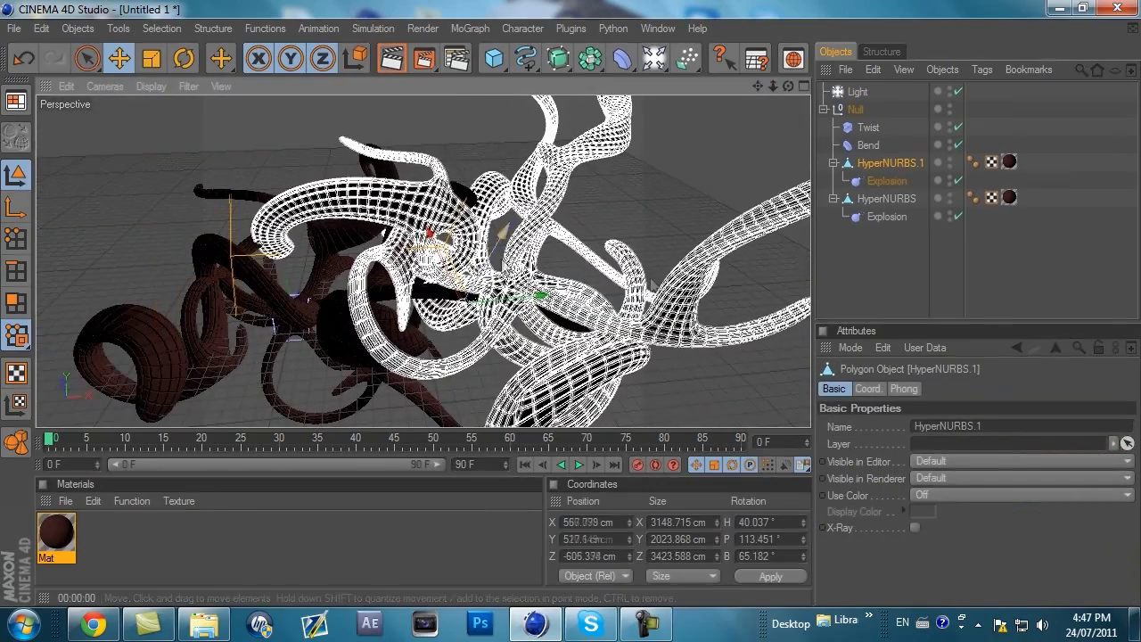
Move the light out of the tentacle cluster and lower it beneath the objects.
{"action": "left_click", "coordinate": [840, 92]}
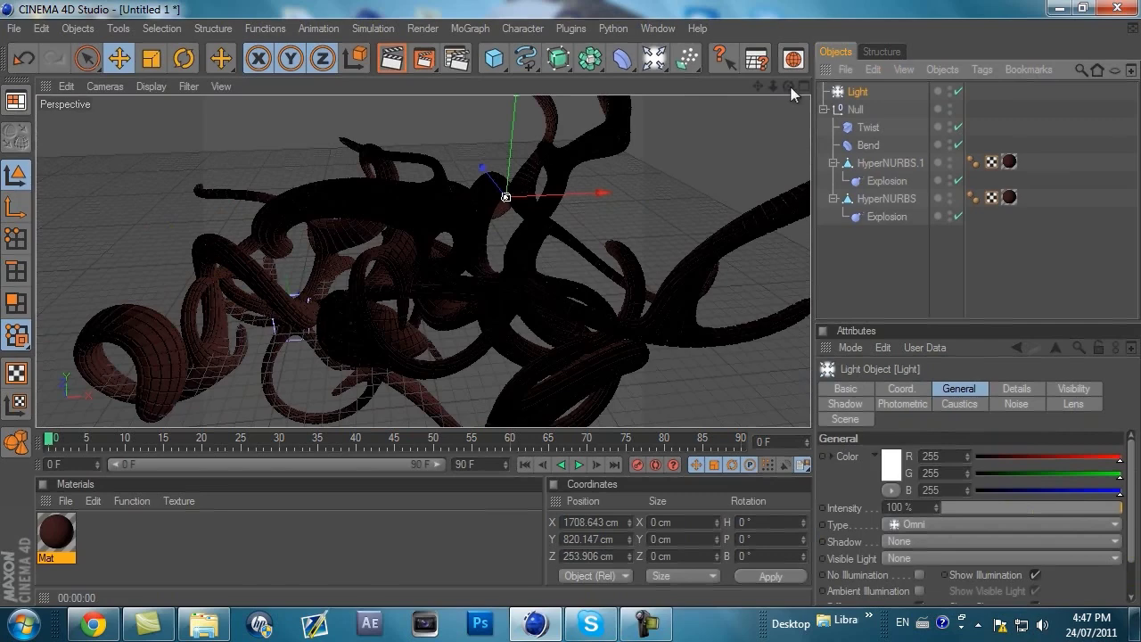
{"action": "left_click_drag", "start_coordinate": [789, 88], "coordinate": [573, 305]}
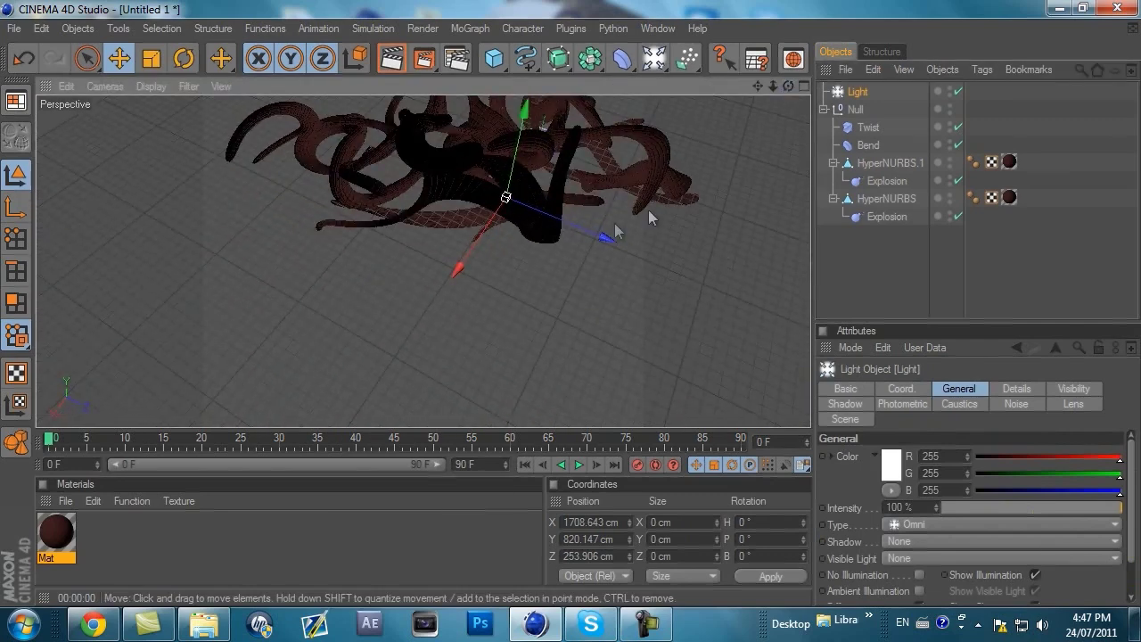
{"action": "left_click_drag", "start_coordinate": [565, 190], "coordinate": [568, 311]}
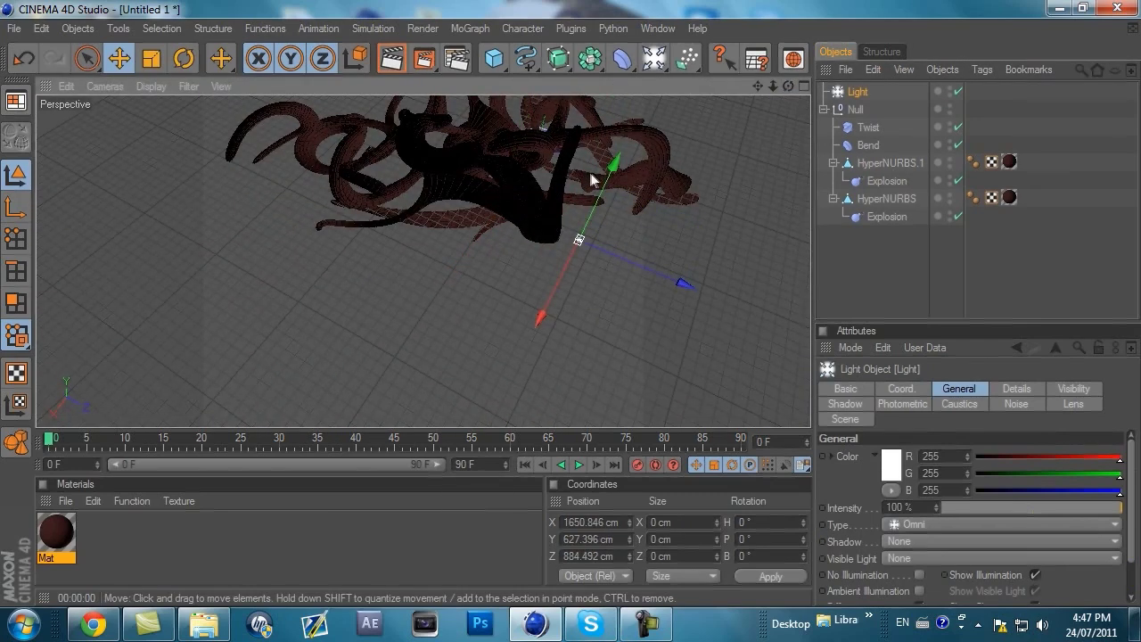
{"action": "left_click_drag", "start_coordinate": [606, 175], "coordinate": [567, 312]}
Examine the tentacle group from another angle and render a preview of the lighting.
{"action": "left_click_drag", "start_coordinate": [788, 88], "coordinate": [546, 304]}
{"action": "left_click_drag", "start_coordinate": [758, 88], "coordinate": [822, 85]}
{"action": "left_click", "coordinate": [901, 304]}
{"action": "left_click", "coordinate": [855, 109]}
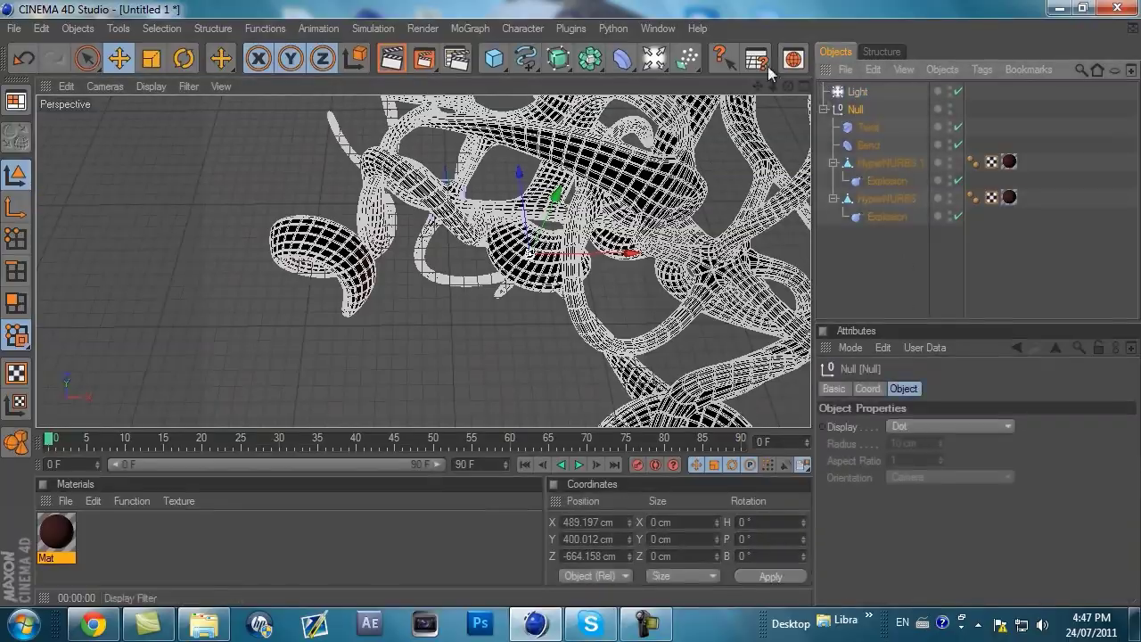
{"action": "left_click_drag", "start_coordinate": [788, 86], "coordinate": [571, 309]}
{"action": "left_click", "coordinate": [393, 59]}
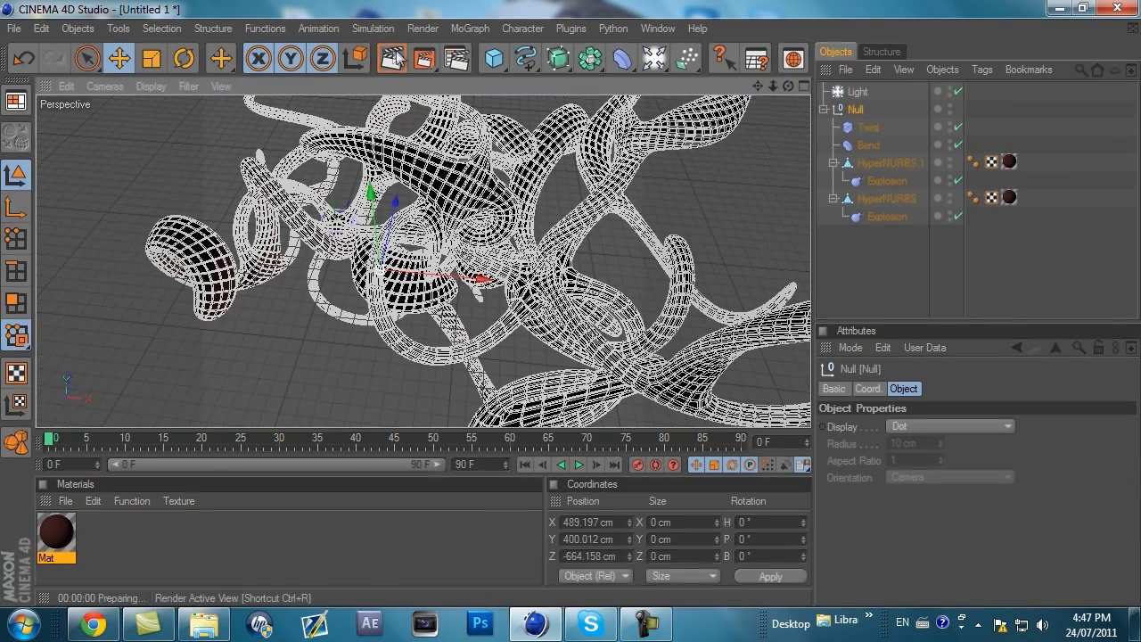
{"action": "left_click", "coordinate": [856, 290]}
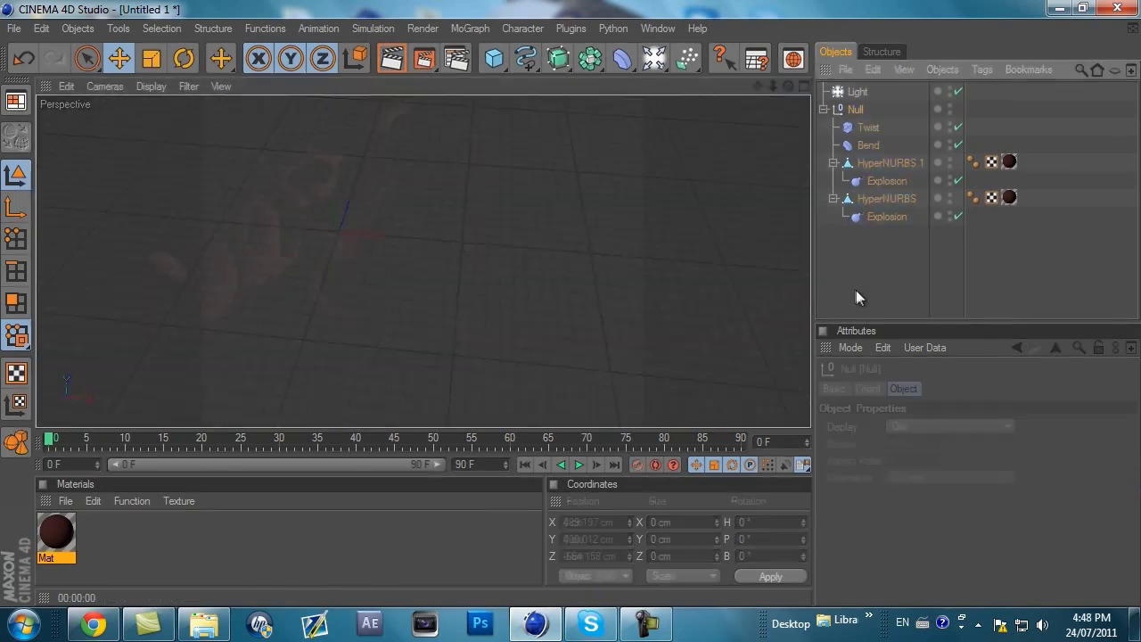
Move the light to about X 782, Y -973, Z 1085 cm, raise its intensity to 239%, and preview the render.
{"action": "left_click", "coordinate": [854, 96]}
{"action": "left_click_drag", "start_coordinate": [622, 248], "coordinate": [578, 312]}
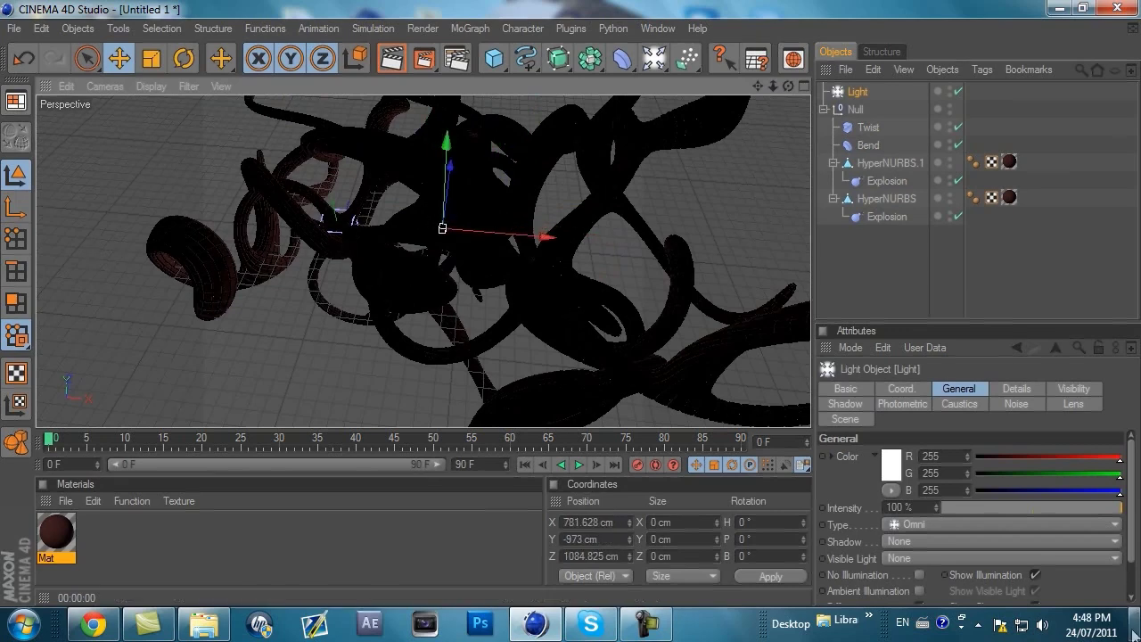
{"action": "mouse_move", "coordinate": [938, 510]}
{"action": "left_mouse_down"}
{"action": "mouse_move", "coordinate": [940, 490]}
{"action": "mouse_move", "coordinate": [938, 510]}
{"action": "mouse_move", "coordinate": [927, 493]}
{"action": "left_mouse_up"}
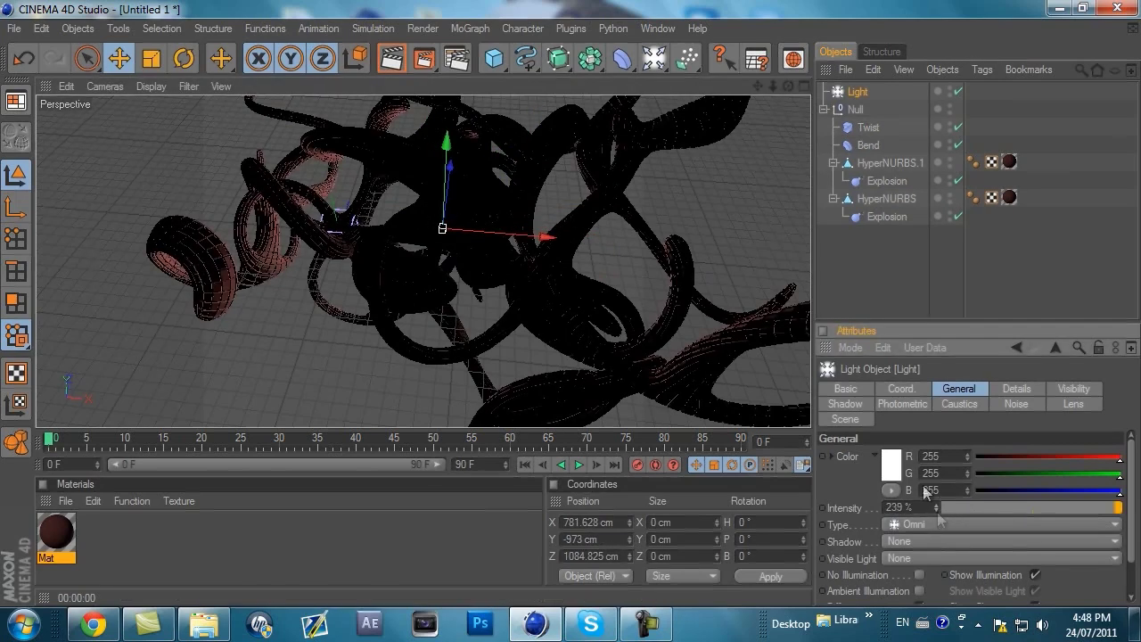
{"action": "left_click", "coordinate": [392, 59]}
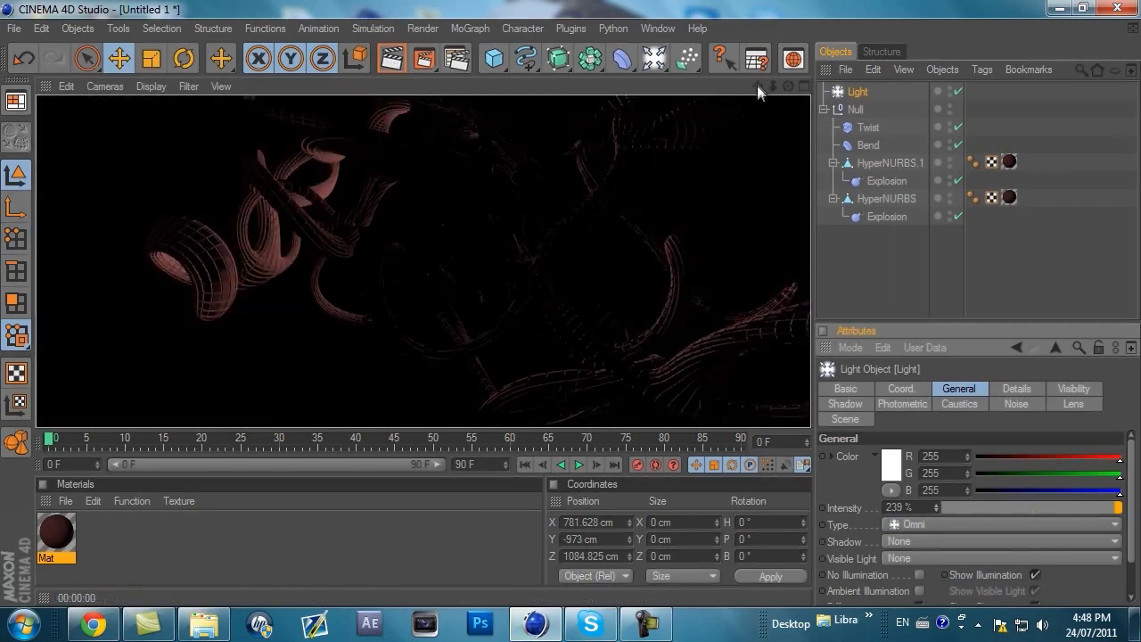
Give the light soft shadow maps and set its visible light to Volumetric.
{"action": "left_click_drag", "start_coordinate": [758, 87], "coordinate": [570, 303]}
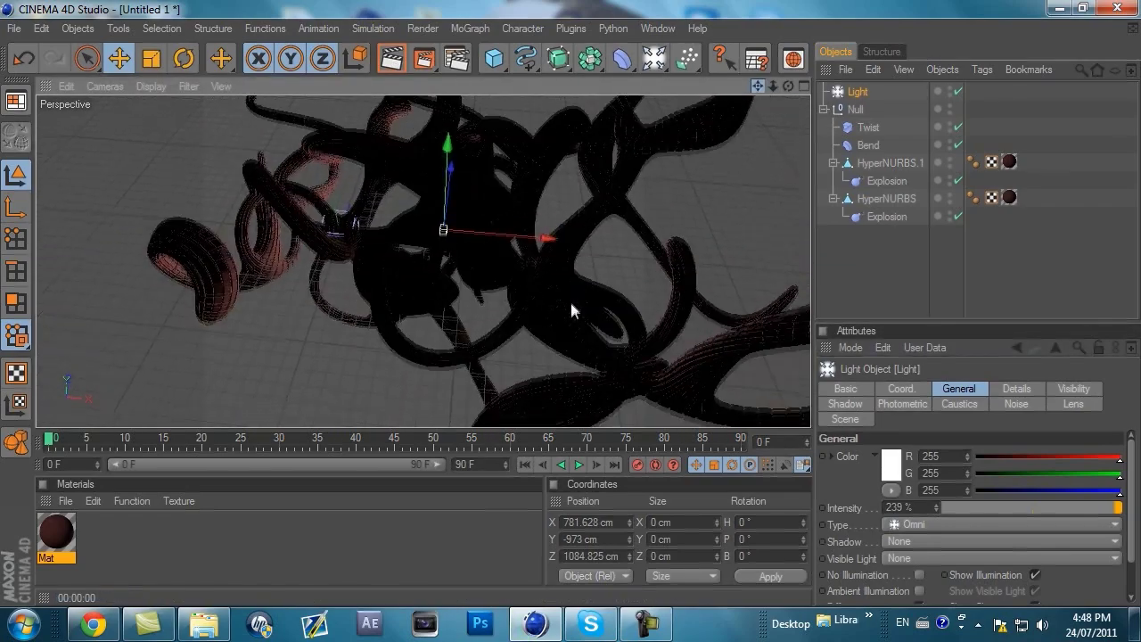
{"action": "left_click_drag", "start_coordinate": [788, 87], "coordinate": [571, 305]}
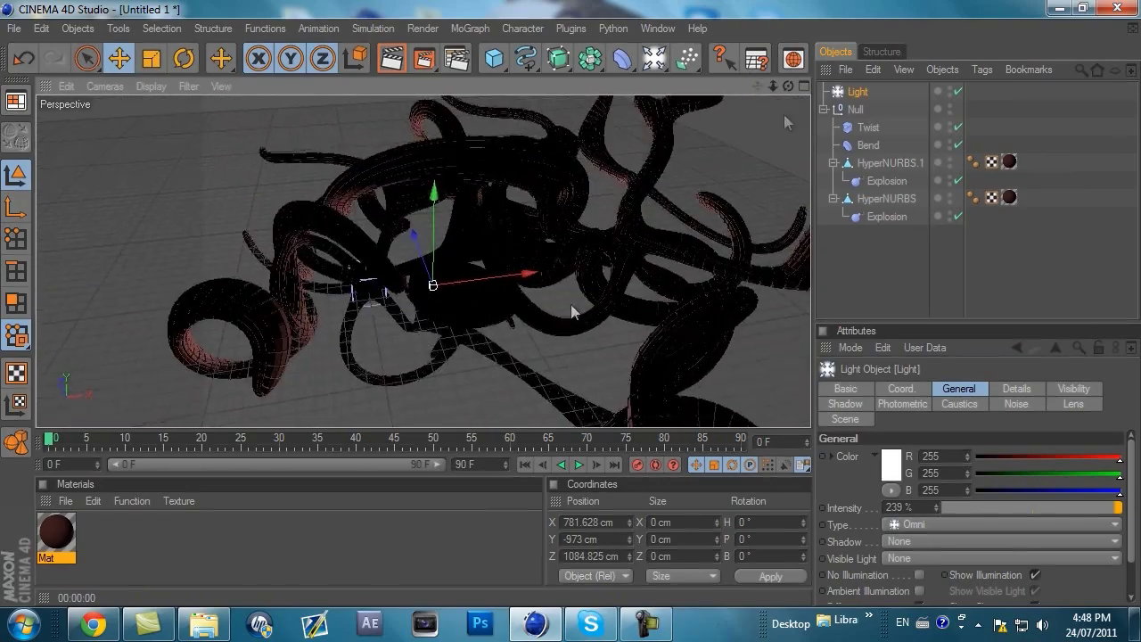
{"action": "left_click", "coordinate": [928, 537]}
{"action": "left_click", "coordinate": [942, 496]}
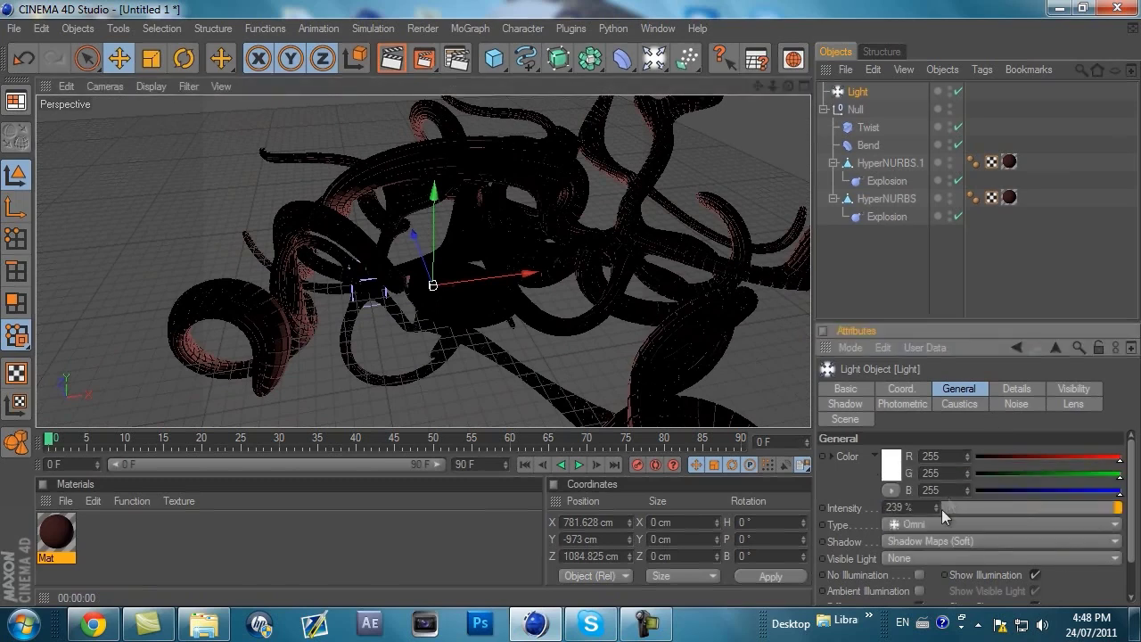
{"action": "left_click", "coordinate": [917, 555]}
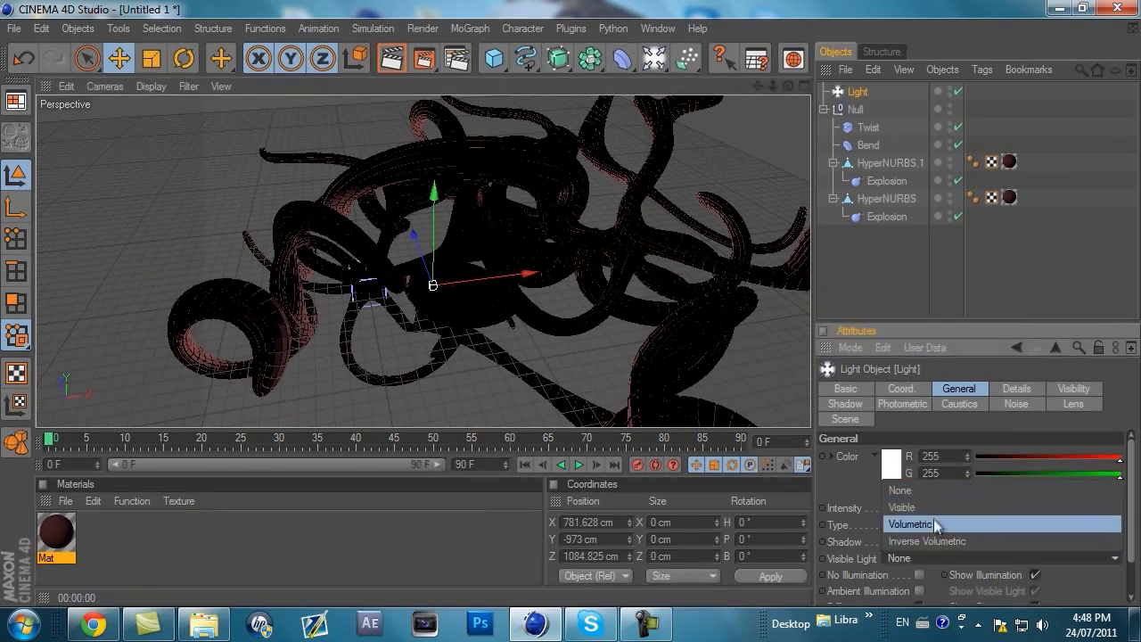
{"action": "left_click", "coordinate": [934, 525]}
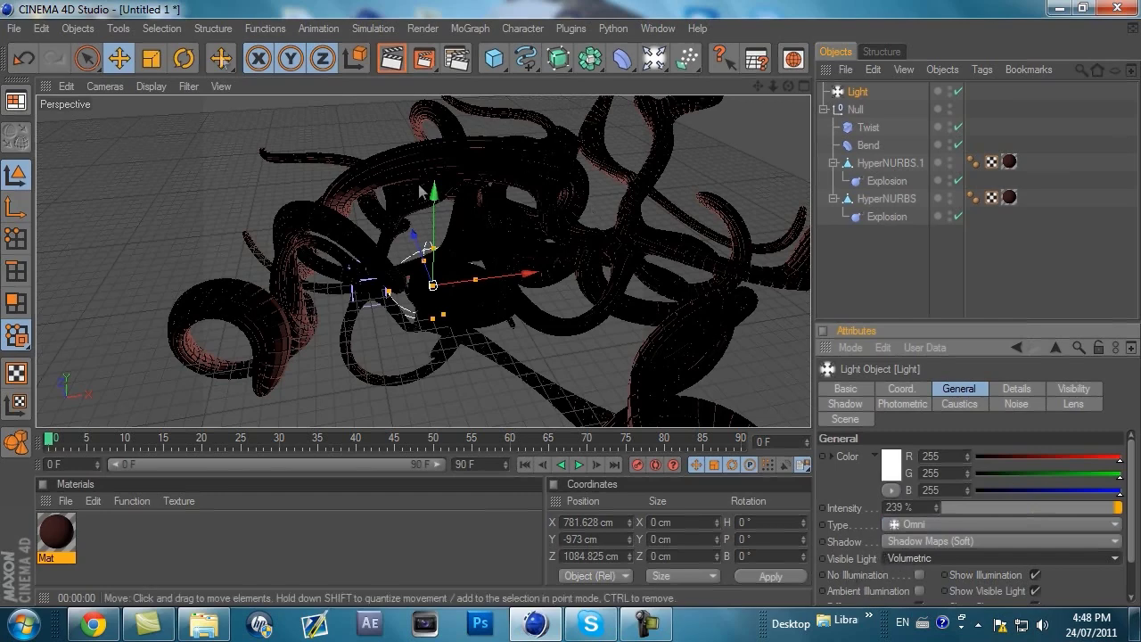
Scale up the light's volumetric range to surround the tentacles and move the light along X to about 1978 cm.
{"action": "left_click", "coordinate": [151, 58]}
{"action": "mouse_move", "coordinate": [591, 299]}
{"action": "left_mouse_down"}
{"action": "mouse_move", "coordinate": [617, 304]}
{"action": "mouse_move", "coordinate": [571, 303]}
{"action": "left_mouse_up"}
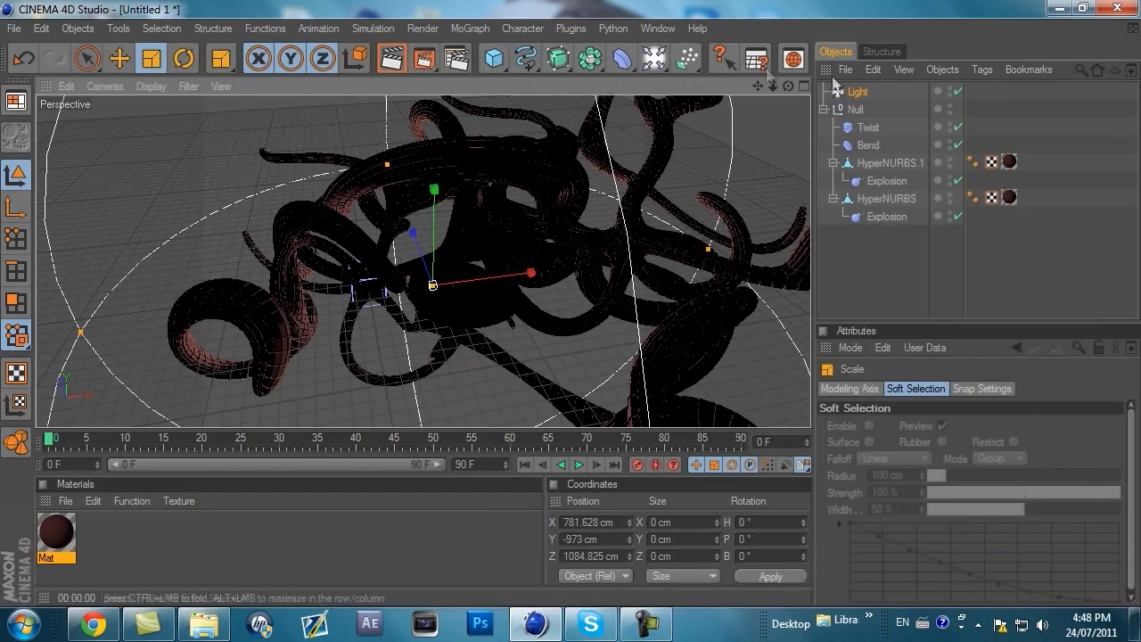
{"action": "left_click", "coordinate": [118, 58]}
{"action": "left_click_drag", "start_coordinate": [505, 279], "coordinate": [591, 310]}
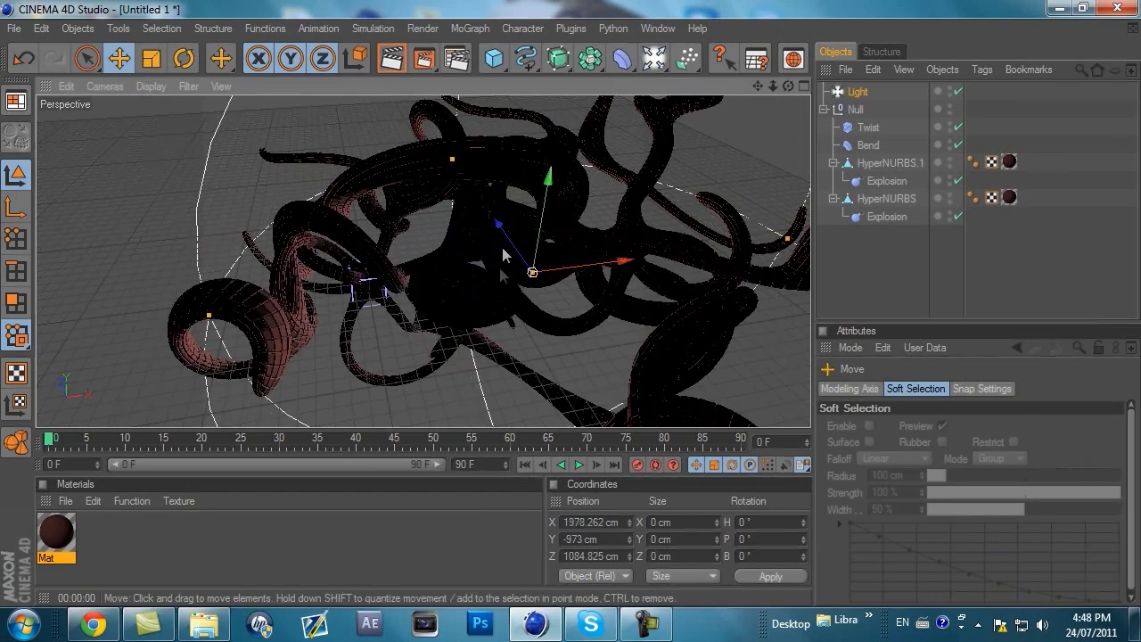
Render a close preview of the tentacles with the volumetric light.
{"action": "left_click_drag", "start_coordinate": [788, 86], "coordinate": [558, 298]}
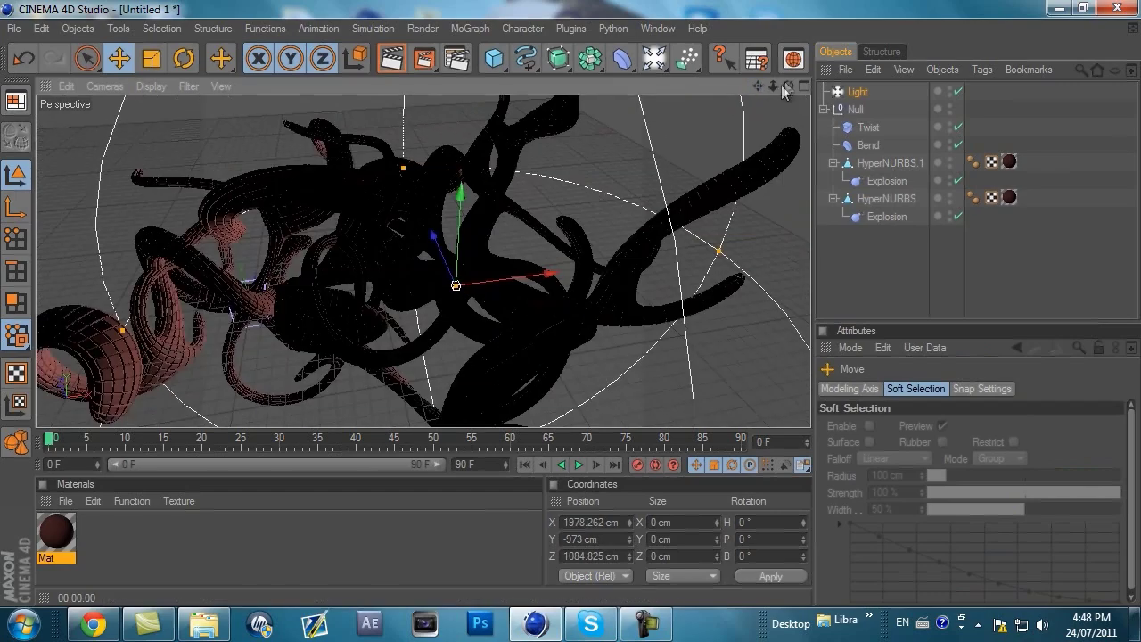
{"action": "mouse_move", "coordinate": [783, 92]}
{"action": "left_mouse_down"}
{"action": "mouse_move", "coordinate": [567, 300]}
{"action": "mouse_move", "coordinate": [773, 85]}
{"action": "left_mouse_up"}
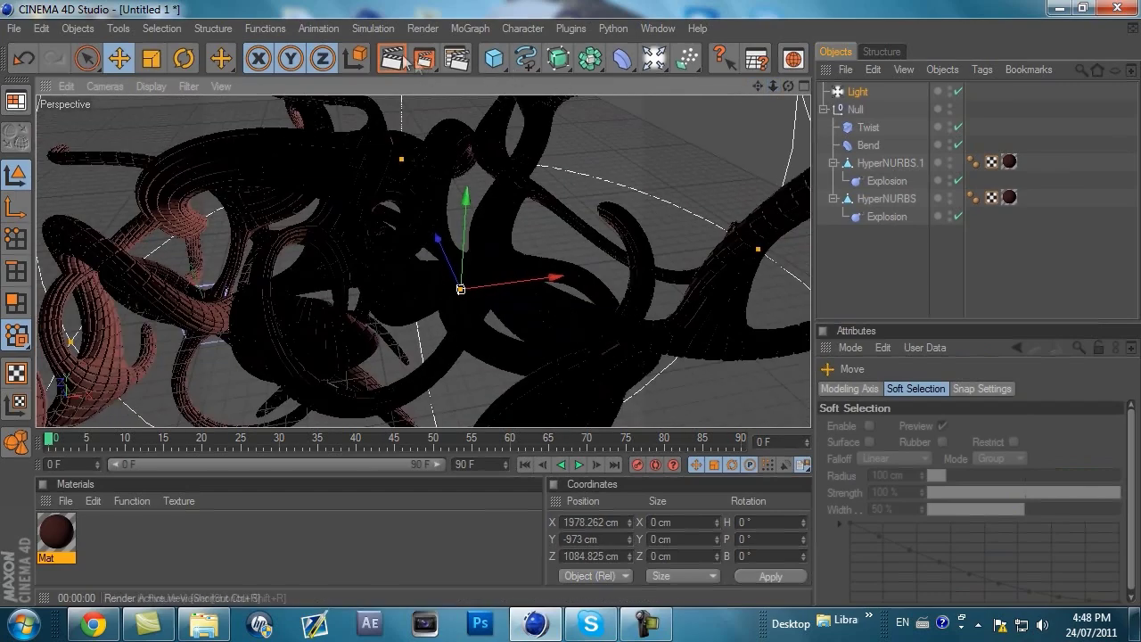
{"action": "left_click", "coordinate": [403, 59]}
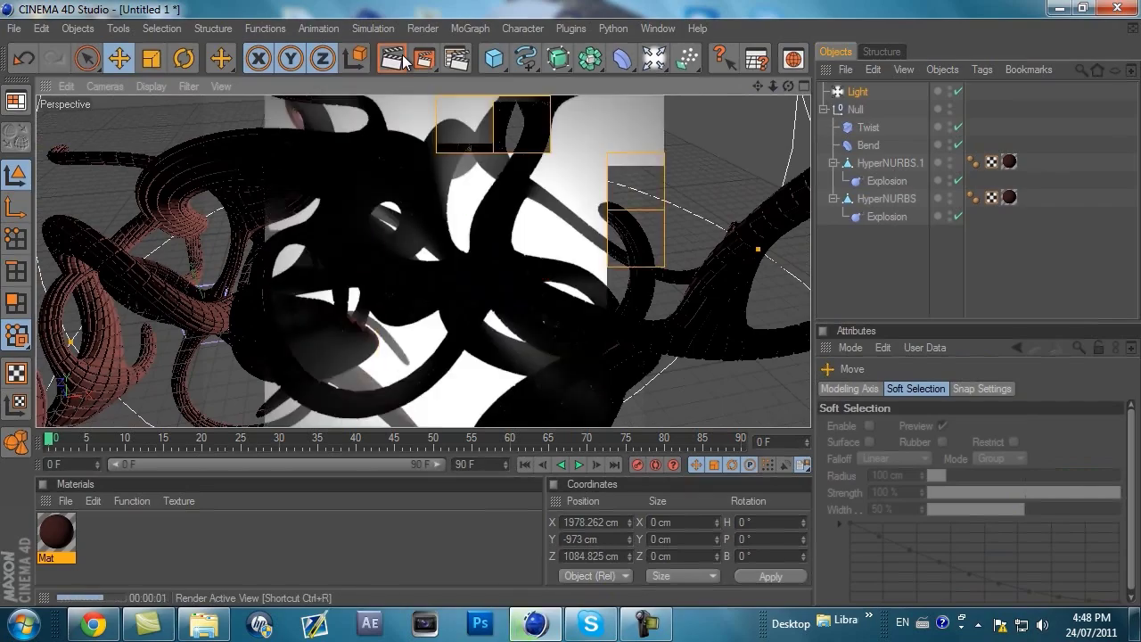
Move the volumetric light to about X 1820, Y -436, Z 230 cm, beside the tentacles.
{"action": "left_click_drag", "start_coordinate": [786, 83], "coordinate": [564, 311]}
{"action": "left_click_drag", "start_coordinate": [775, 87], "coordinate": [540, 217]}
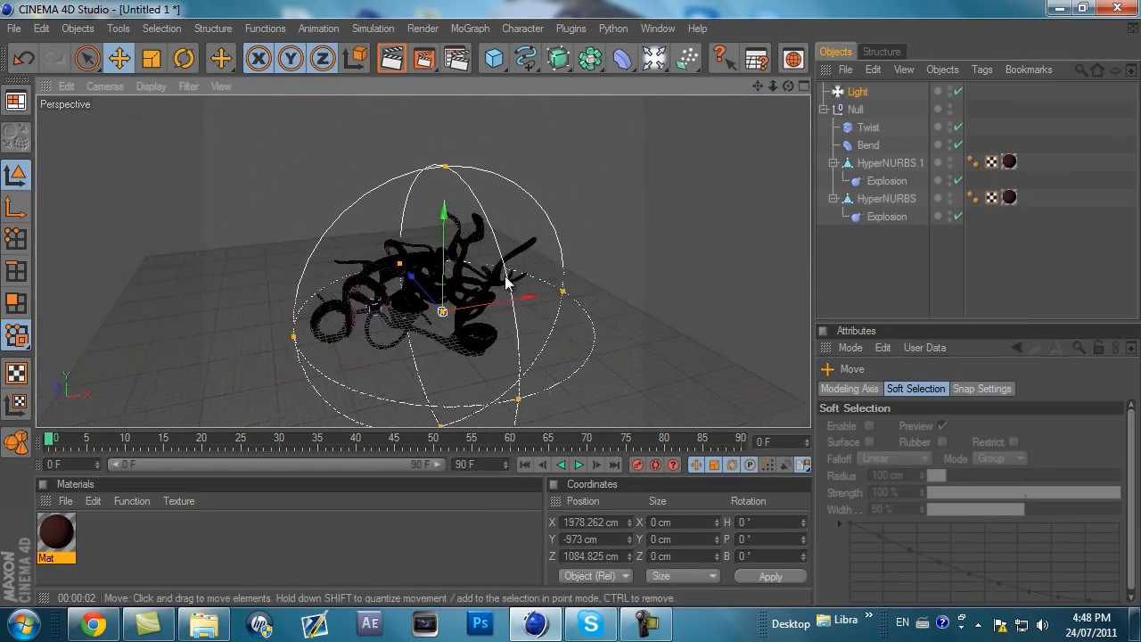
{"action": "left_click_drag", "start_coordinate": [504, 276], "coordinate": [572, 304]}
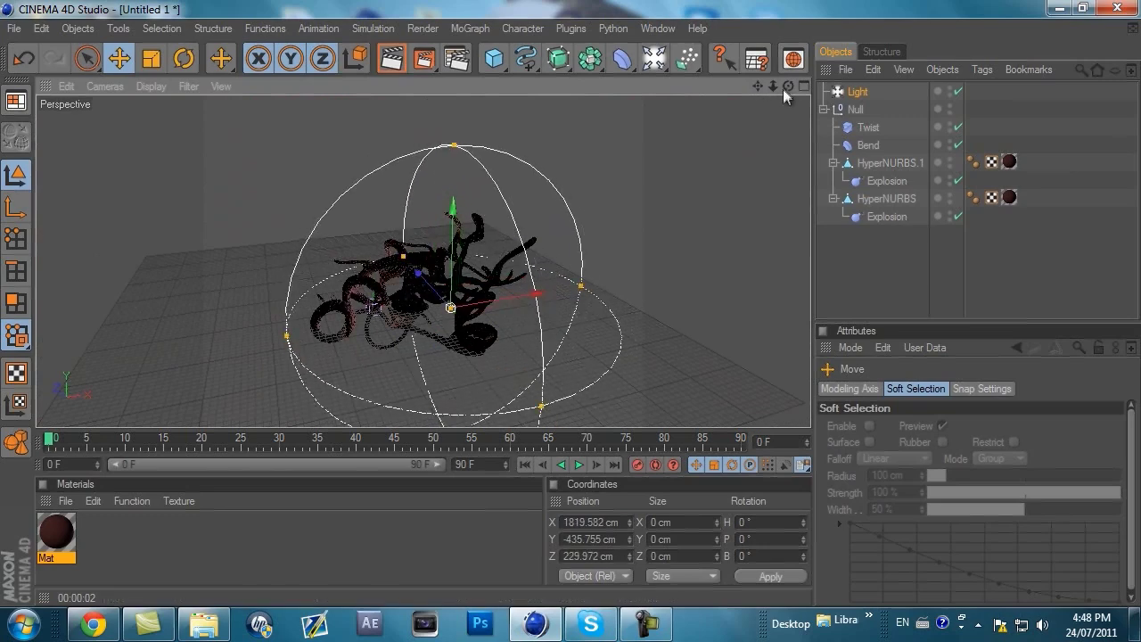
Render previews of the repositioned volumetric light from a distant view and from a close view.
{"action": "left_click_drag", "start_coordinate": [789, 88], "coordinate": [569, 304]}
{"action": "left_click", "coordinate": [377, 56]}
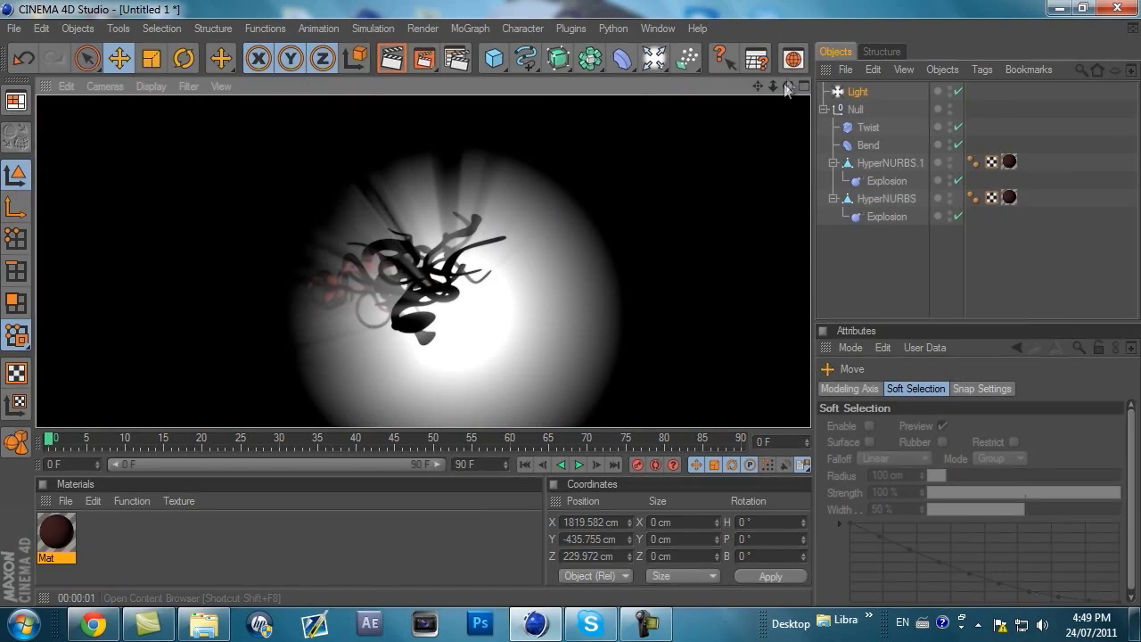
{"action": "left_click_drag", "start_coordinate": [788, 87], "coordinate": [571, 304]}
{"action": "left_click", "coordinate": [395, 59]}
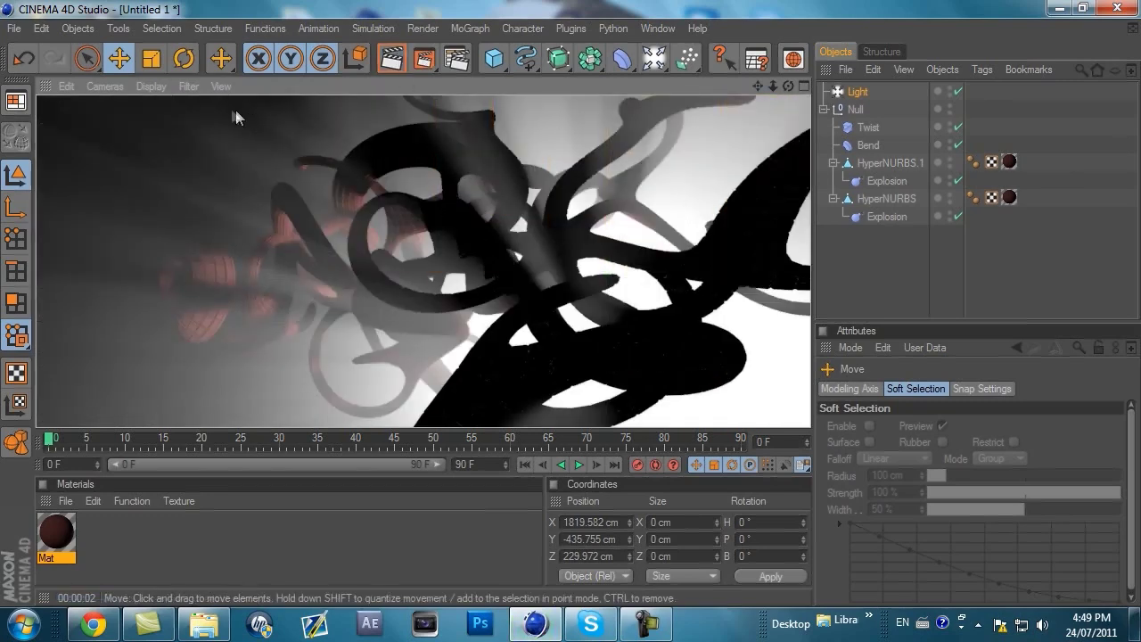
Lower the light's intensity to 112 % and render a preview of the tentacles.
{"action": "left_click", "coordinate": [857, 93]}
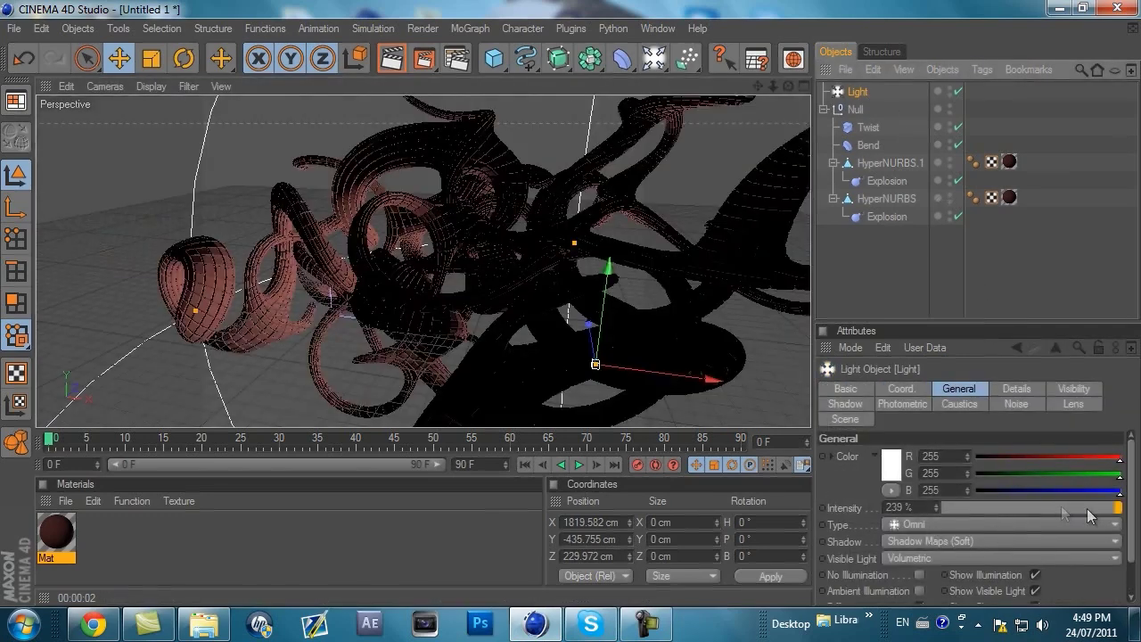
{"action": "left_click_drag", "start_coordinate": [934, 508], "coordinate": [921, 490]}
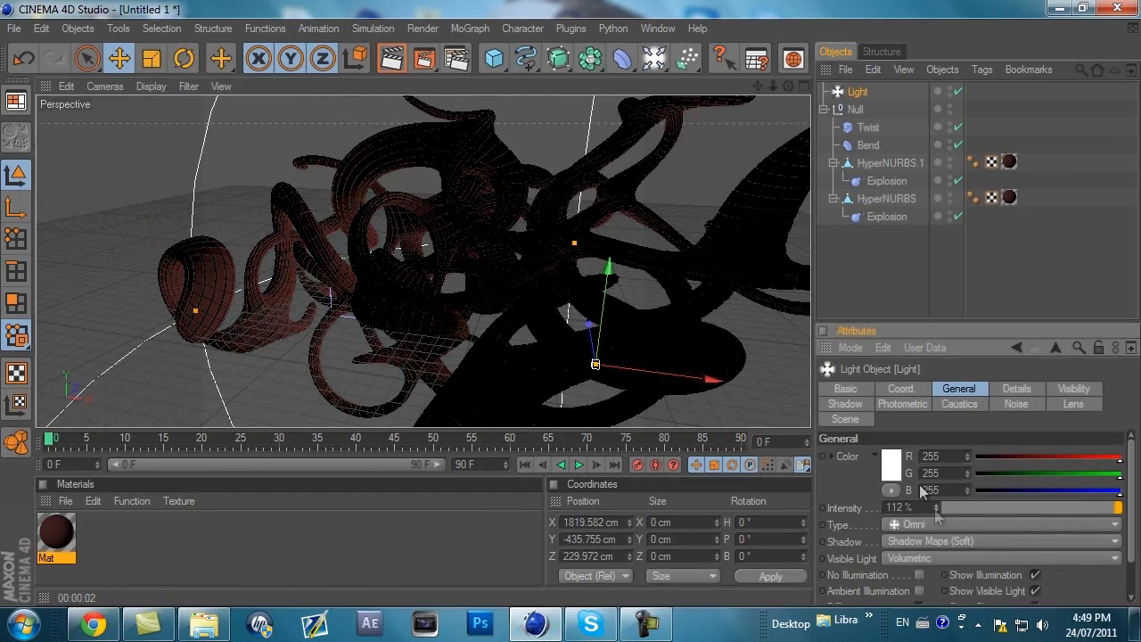
{"action": "left_click_drag", "start_coordinate": [756, 85], "coordinate": [594, 315]}
{"action": "left_click", "coordinate": [388, 66]}
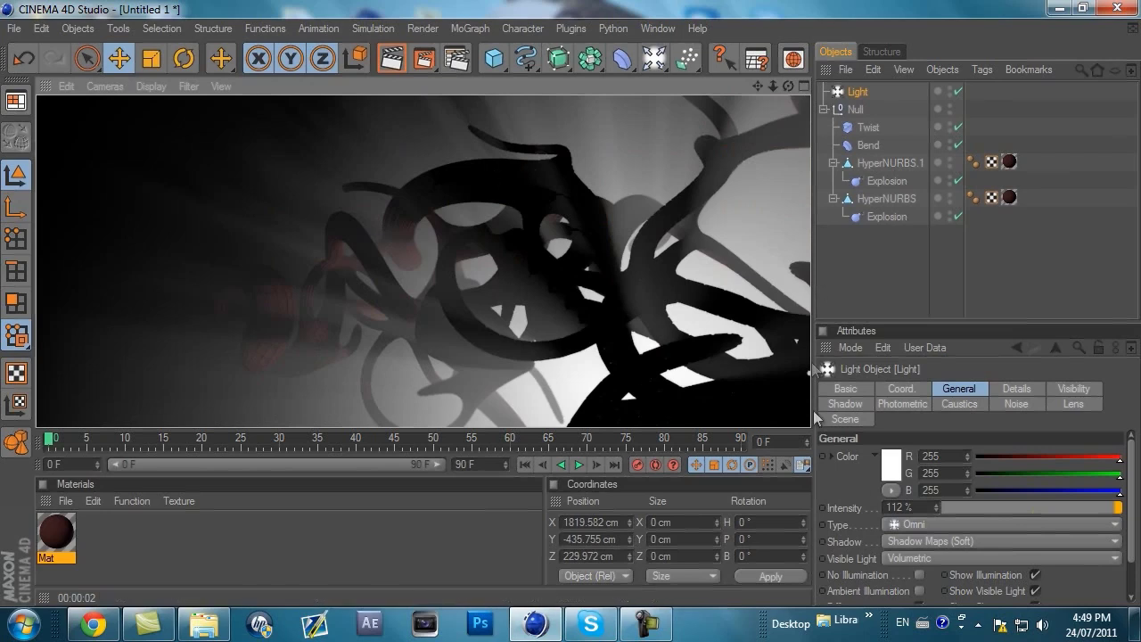
Change the light's colour to a dark blue with hue 206° (RGB 52, 111, 156) and render a preview.
{"action": "left_click", "coordinate": [891, 465]}
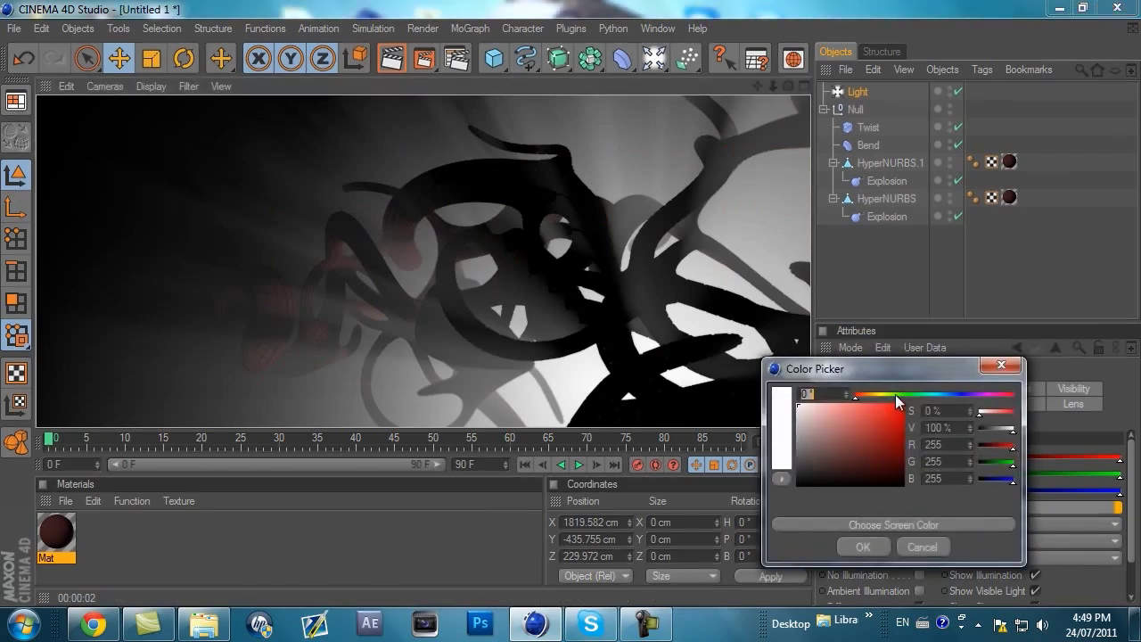
{"action": "left_click_drag", "start_coordinate": [896, 394], "coordinate": [945, 394]}
{"action": "left_click", "coordinate": [867, 436]}
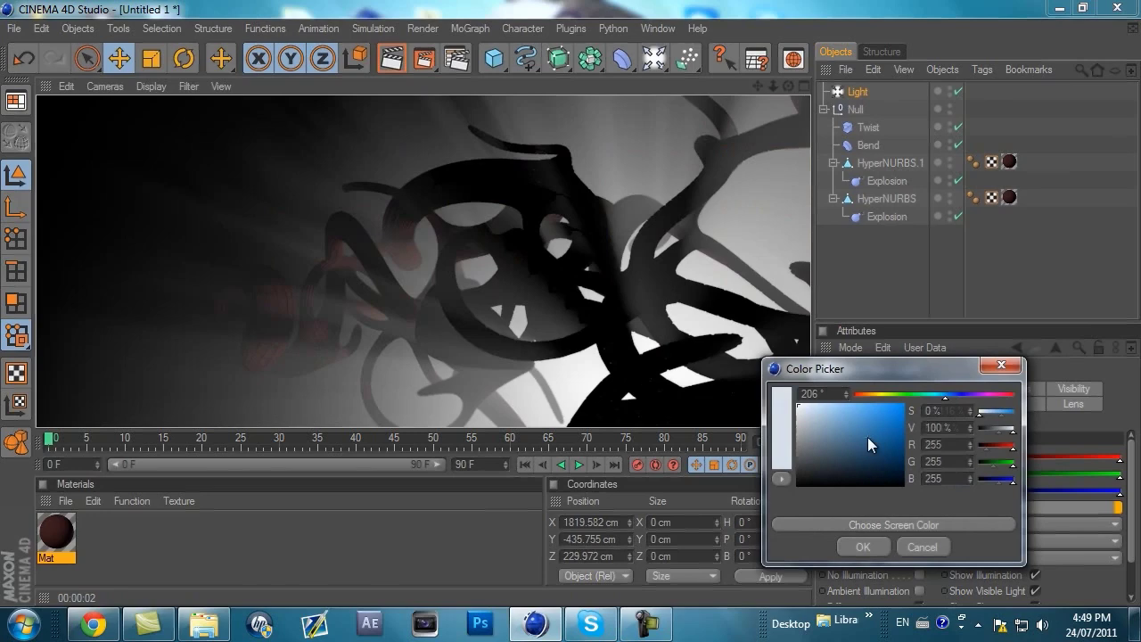
{"action": "left_click", "coordinate": [846, 543]}
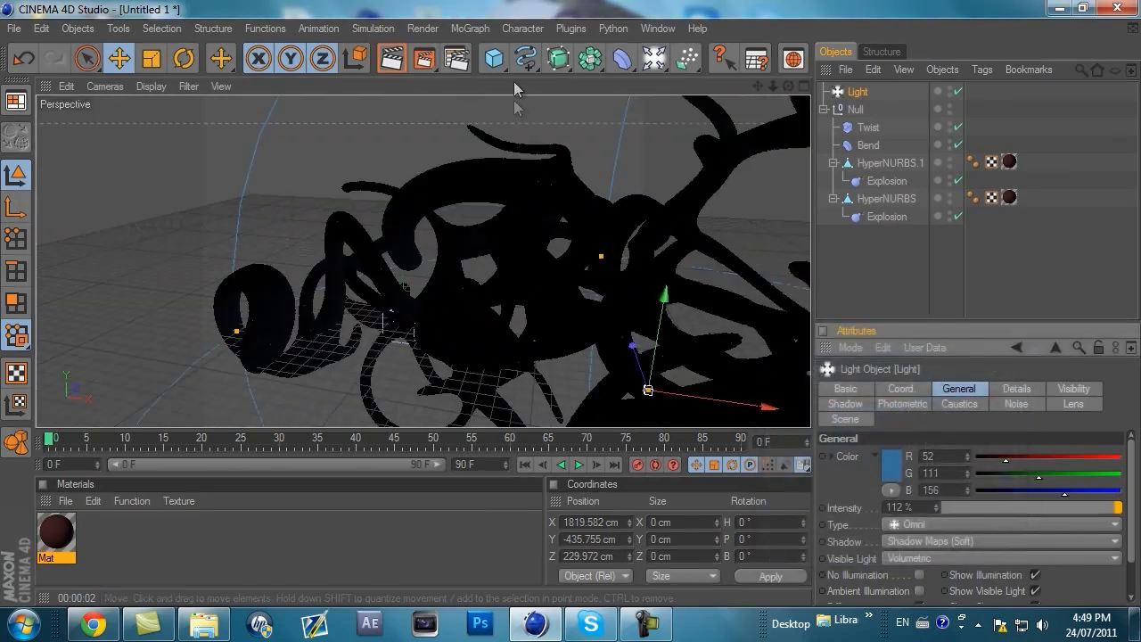
{"action": "left_click", "coordinate": [394, 58]}
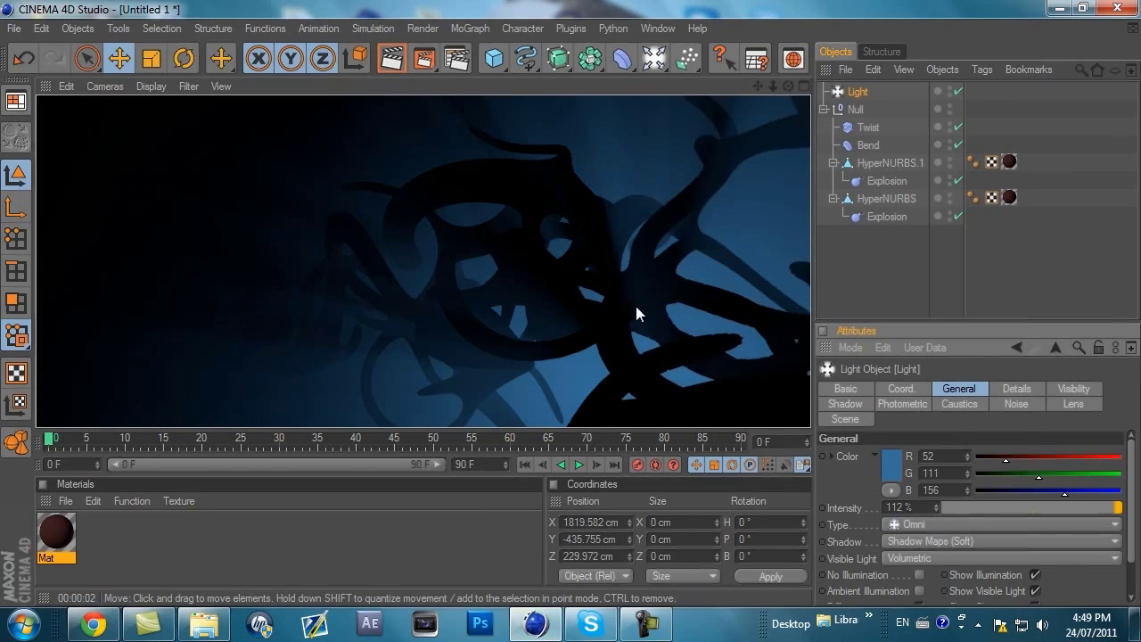
Brighten the light's colour to a pale blue, RGB 129, 198, 252, and render a preview.
{"action": "left_click", "coordinate": [891, 465]}
{"action": "left_click", "coordinate": [906, 403]}
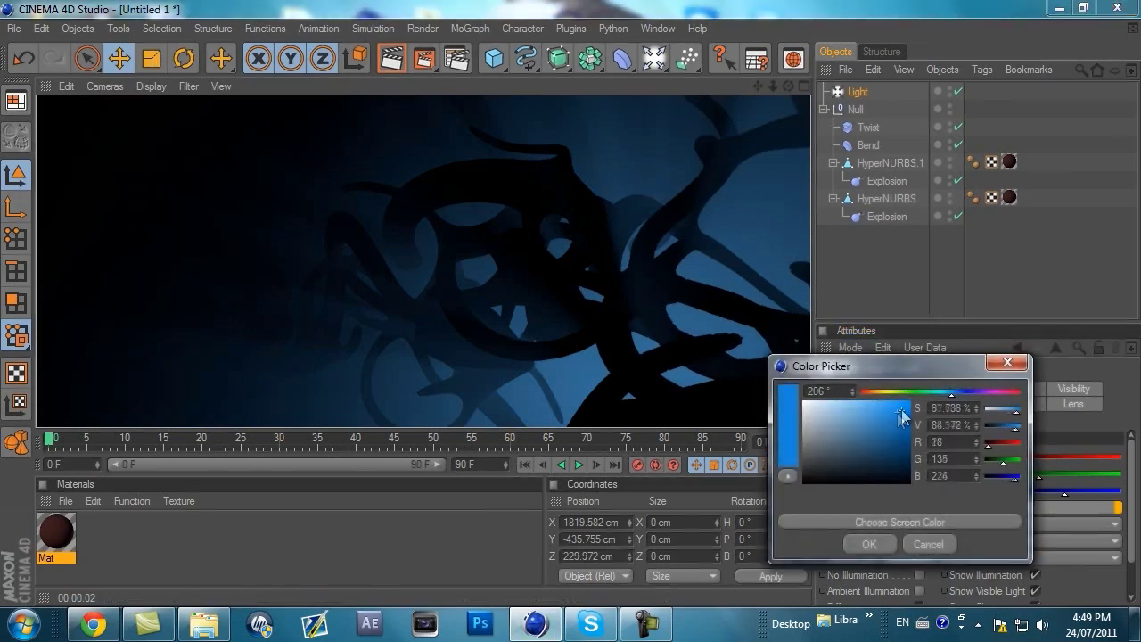
{"action": "left_click", "coordinate": [861, 543]}
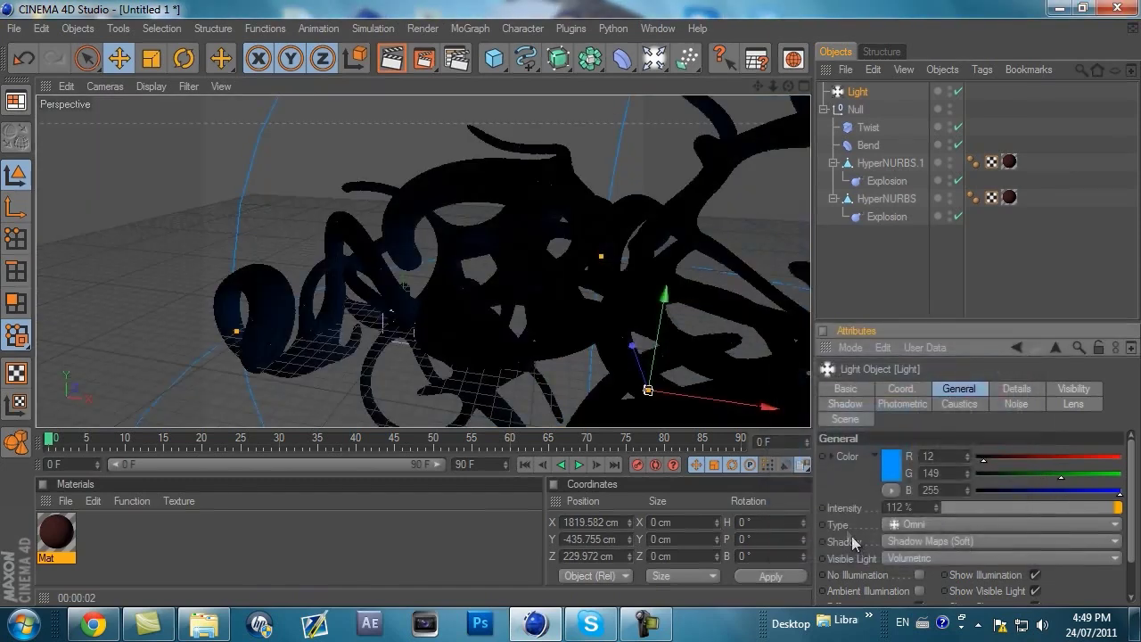
{"action": "left_click", "coordinate": [893, 466]}
{"action": "left_click", "coordinate": [848, 402]}
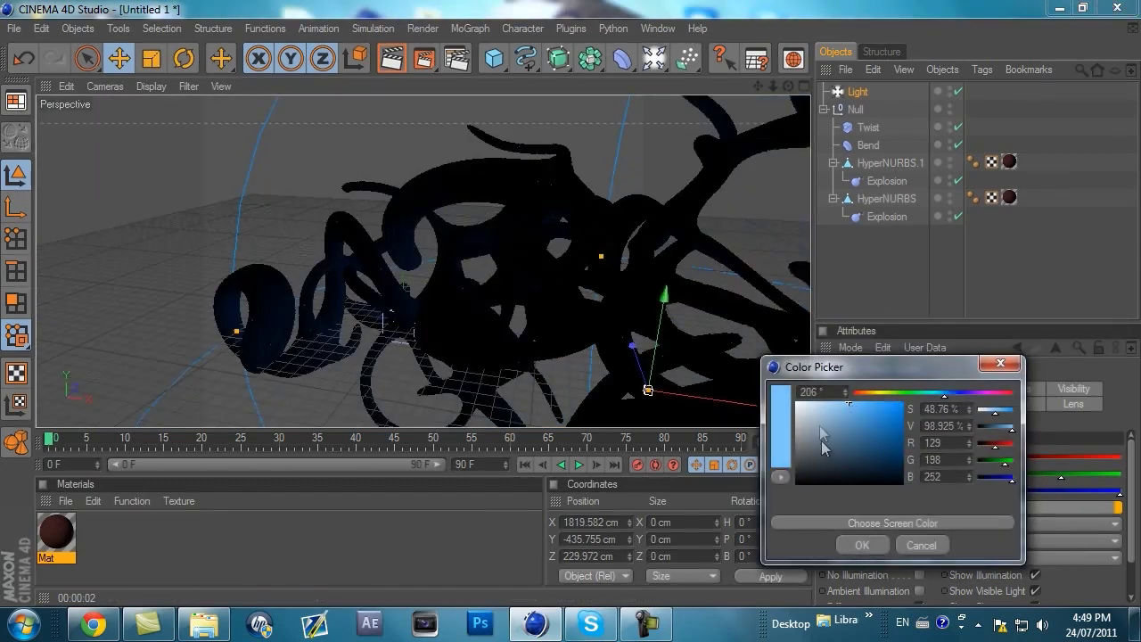
{"action": "left_click", "coordinate": [861, 545]}
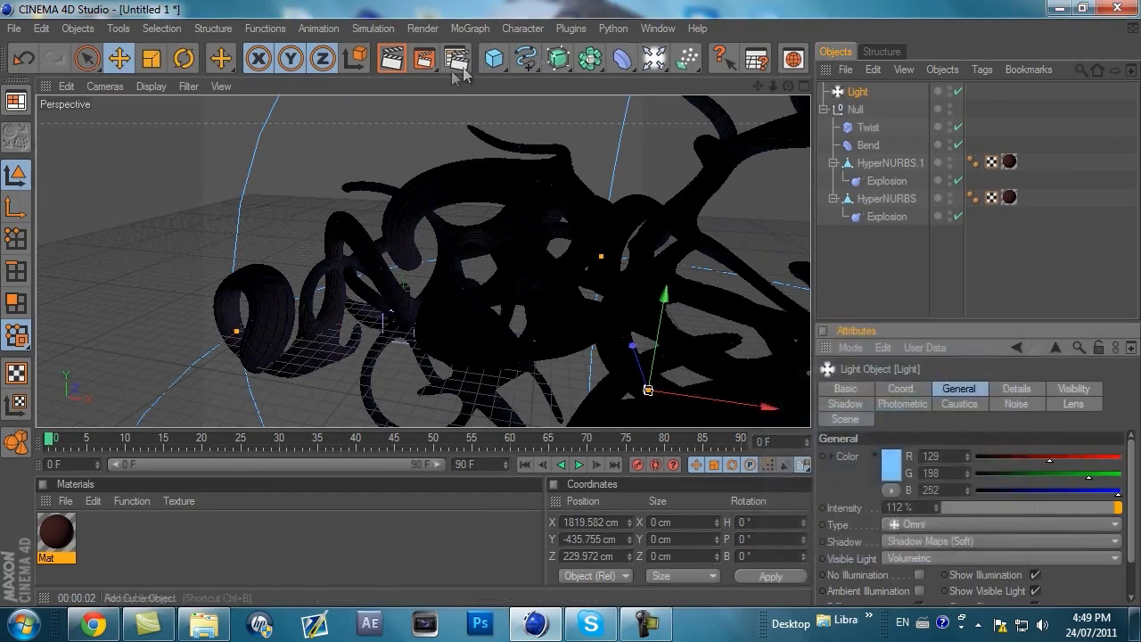
{"action": "left_click", "coordinate": [393, 60]}
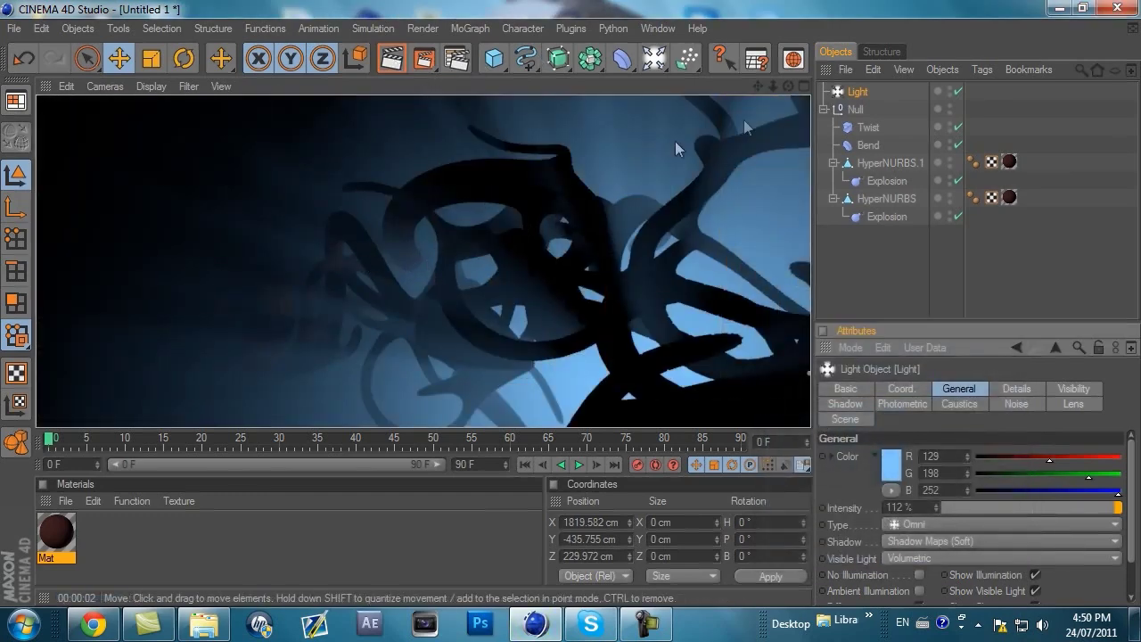
Load the user preset "nice" into the render settings.
{"action": "left_click_drag", "start_coordinate": [787, 88], "coordinate": [573, 305]}
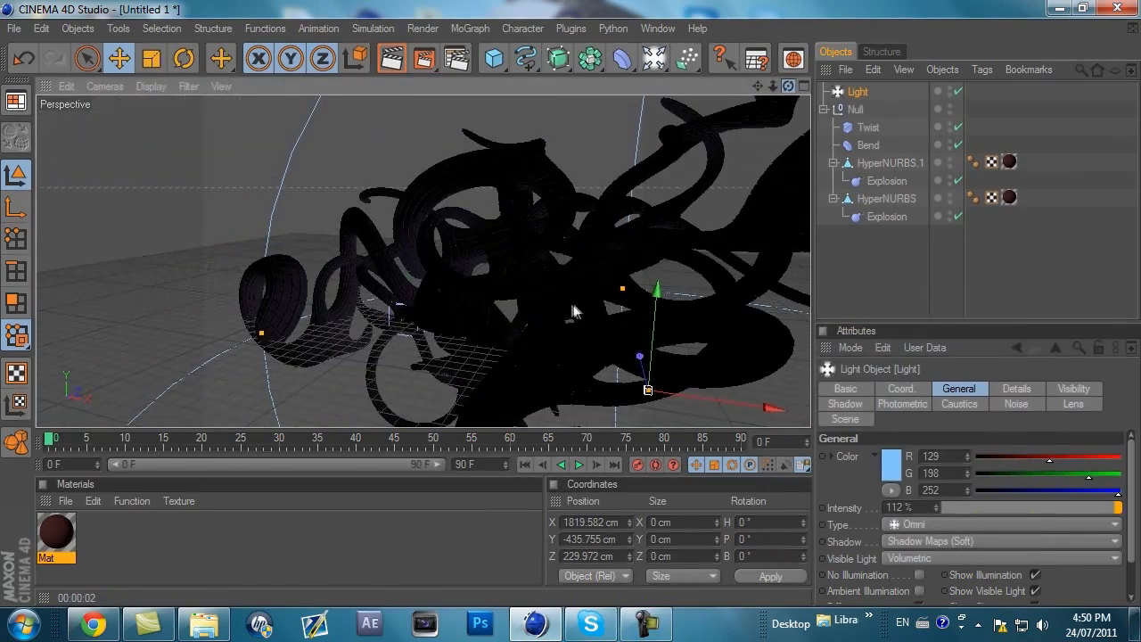
{"action": "left_click", "coordinate": [457, 58]}
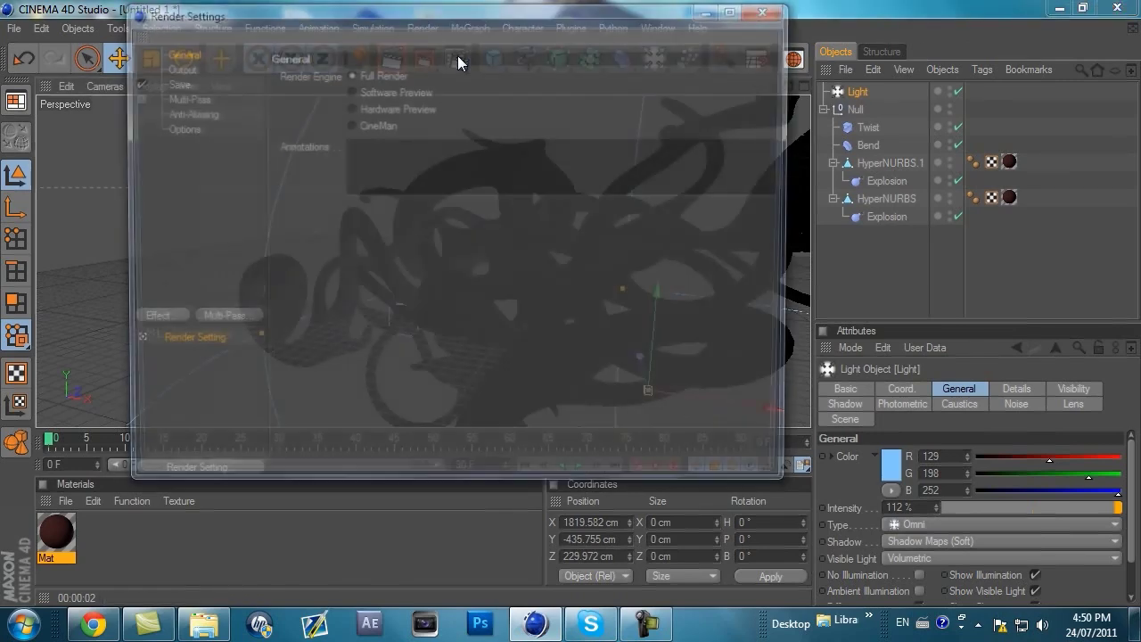
{"action": "left_click", "coordinate": [179, 475]}
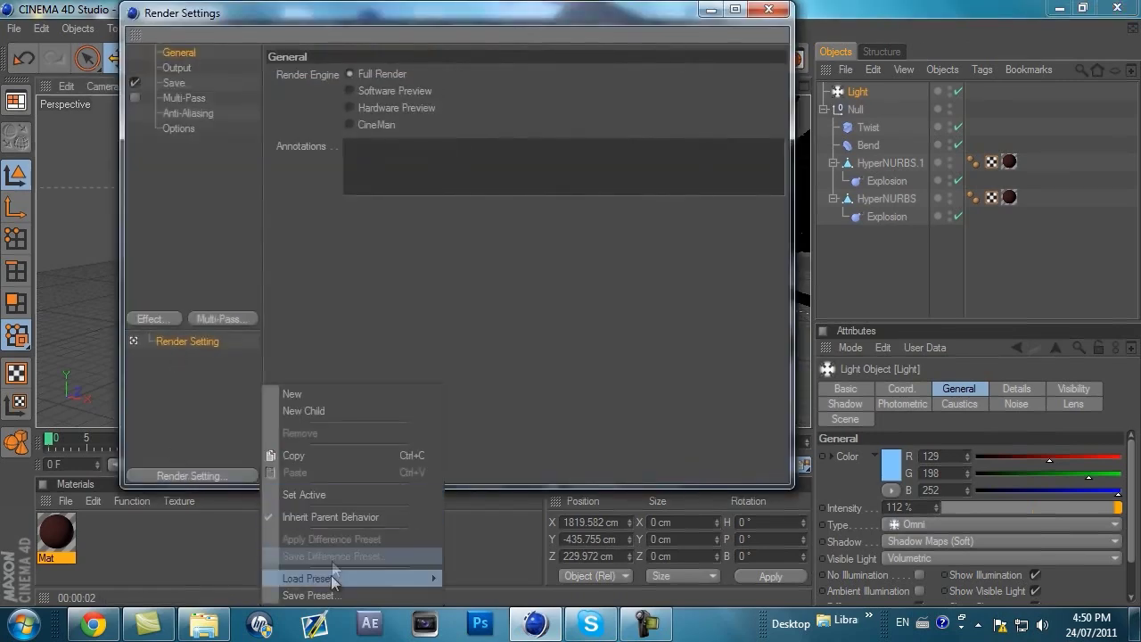
{"action": "mouse_move", "coordinate": [337, 580]}
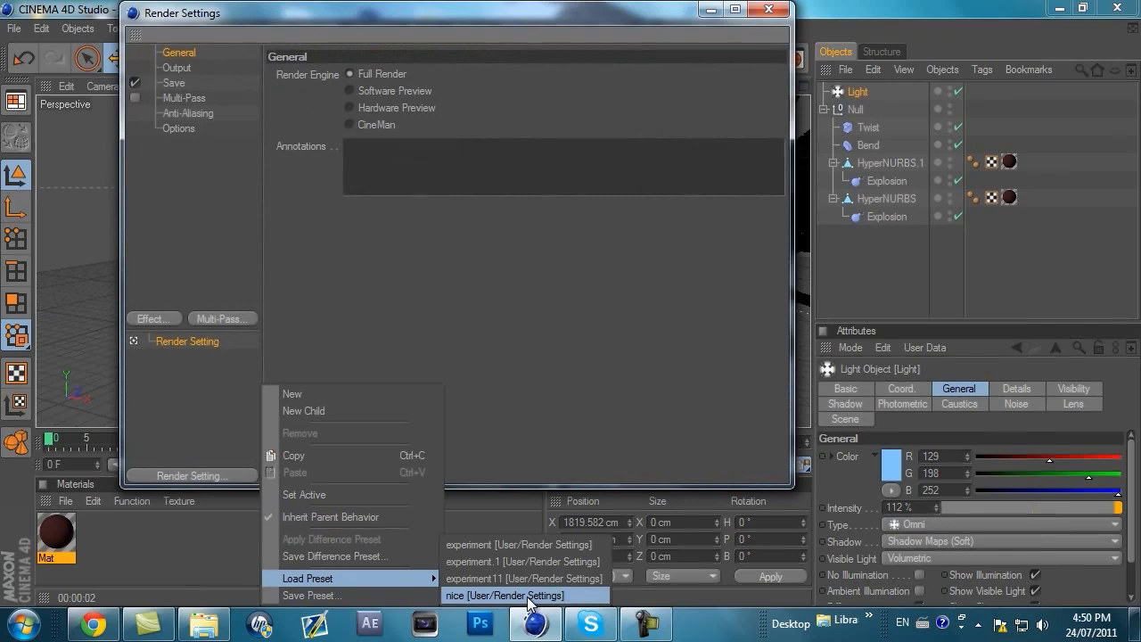
{"action": "left_click", "coordinate": [504, 595]}
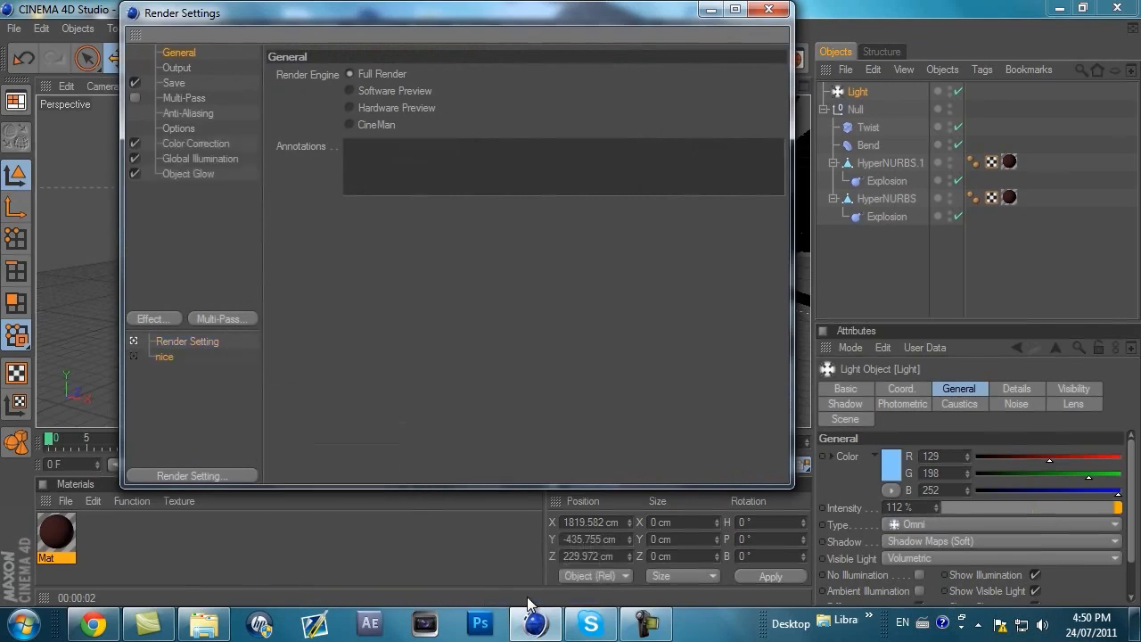
Set the save format of the "nice" render setting to QuickTime PNG.
{"action": "left_click", "coordinate": [179, 86]}
{"action": "left_click", "coordinate": [451, 124]}
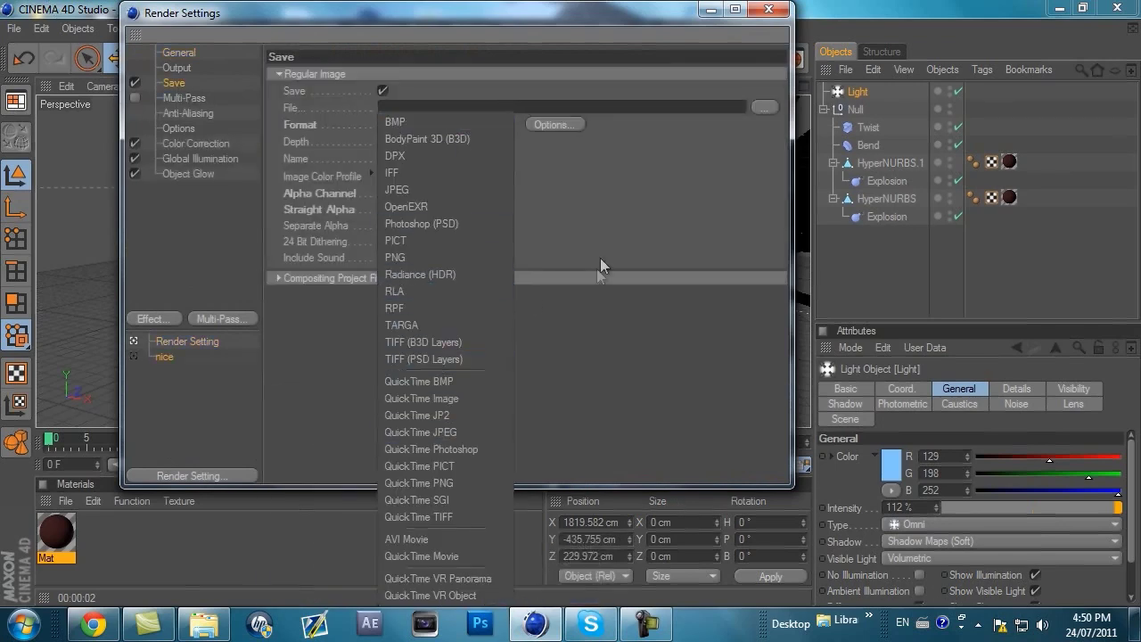
{"action": "left_click", "coordinate": [421, 482]}
{"action": "left_click", "coordinate": [712, 9]}
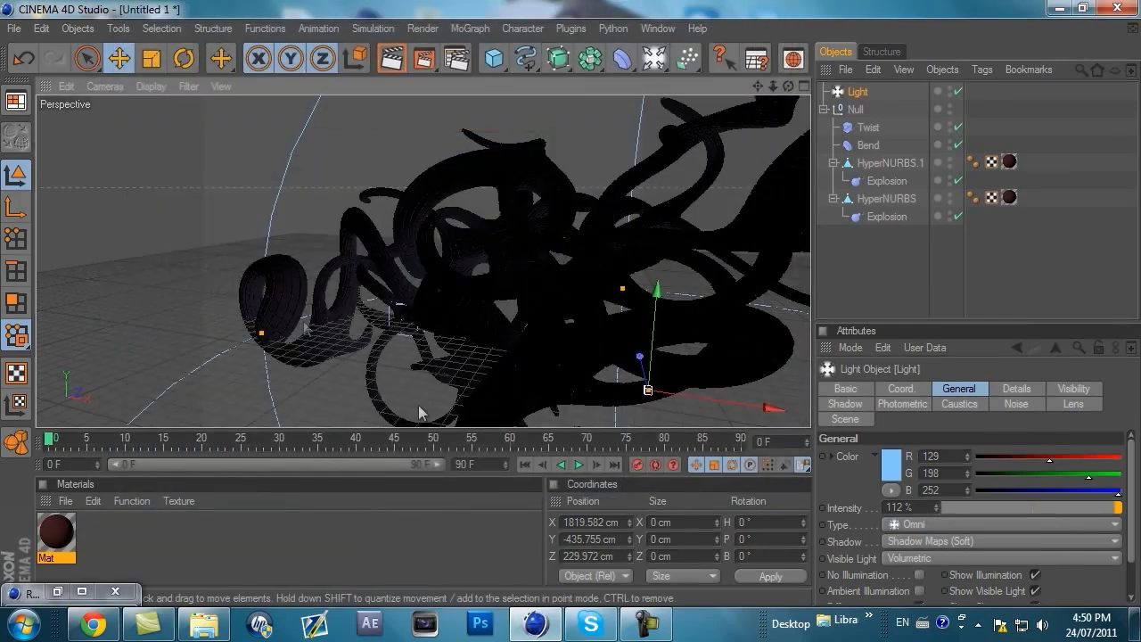
Review the preset's Color Correction, Global Illumination and Object Glow settings.
{"action": "left_click", "coordinate": [82, 591]}
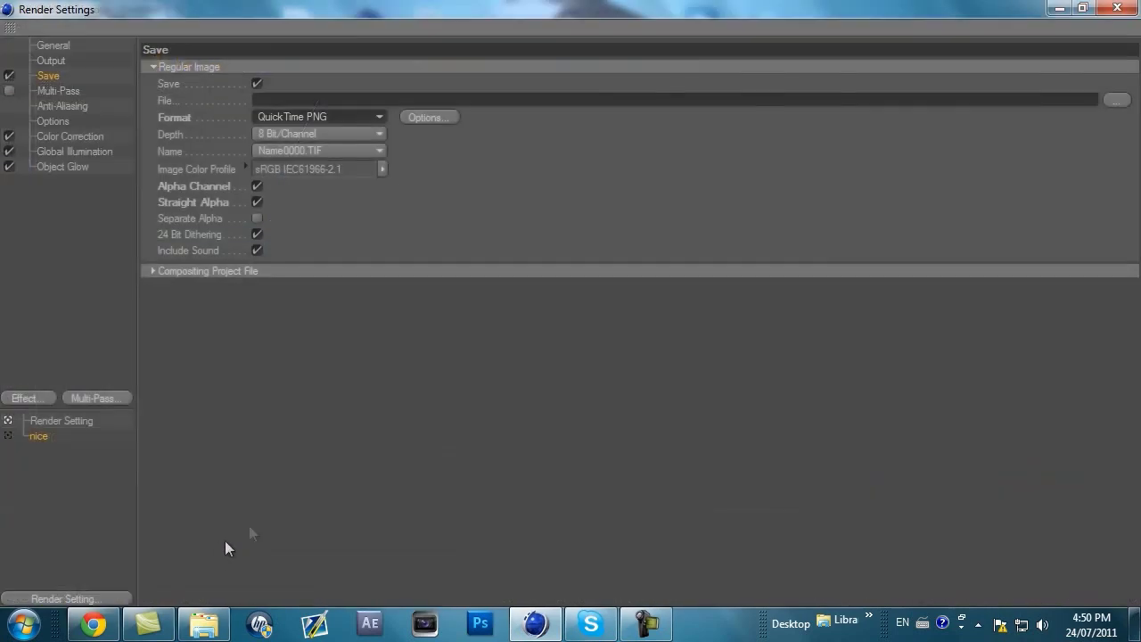
{"action": "left_click", "coordinate": [61, 135]}
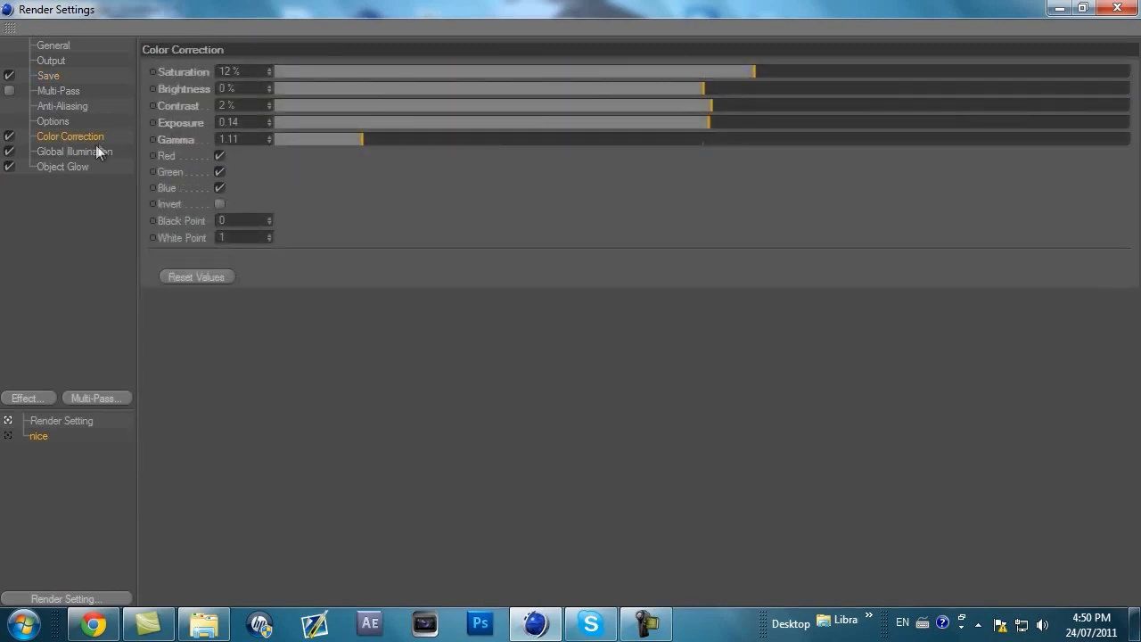
{"action": "left_click", "coordinate": [285, 69]}
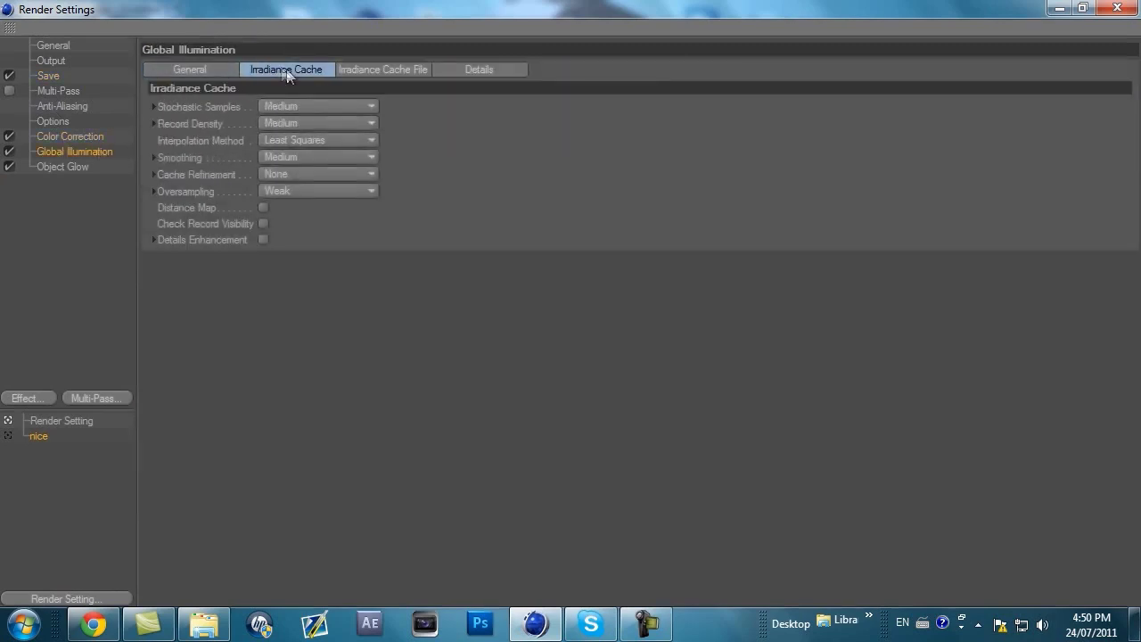
{"action": "left_click", "coordinate": [361, 69]}
{"action": "left_click", "coordinate": [96, 167]}
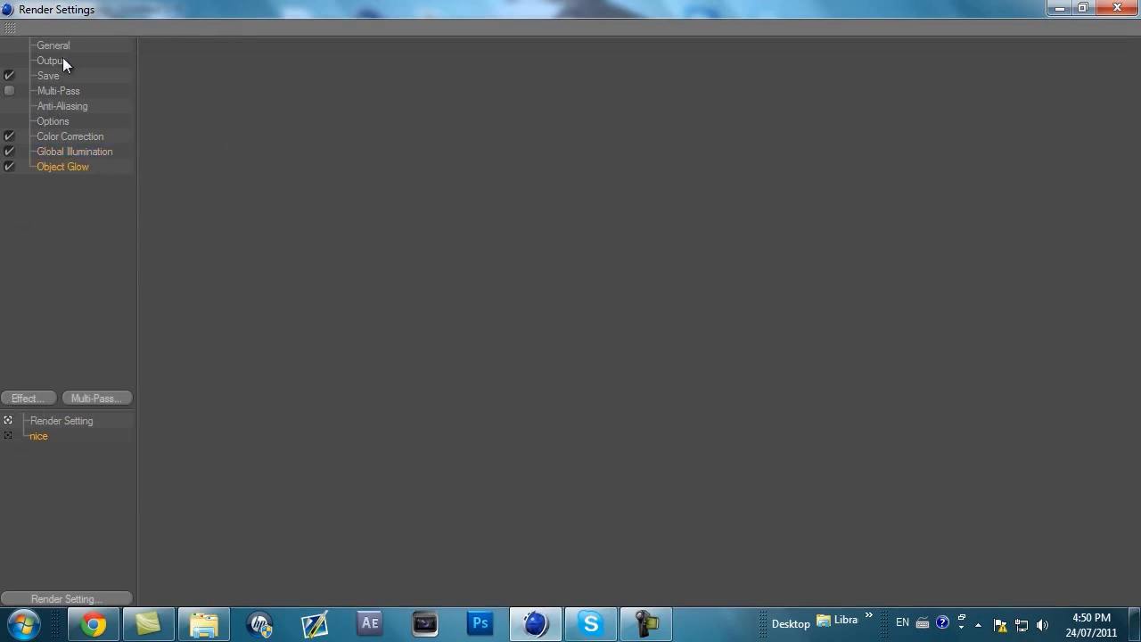
{"action": "left_click", "coordinate": [1118, 8]}
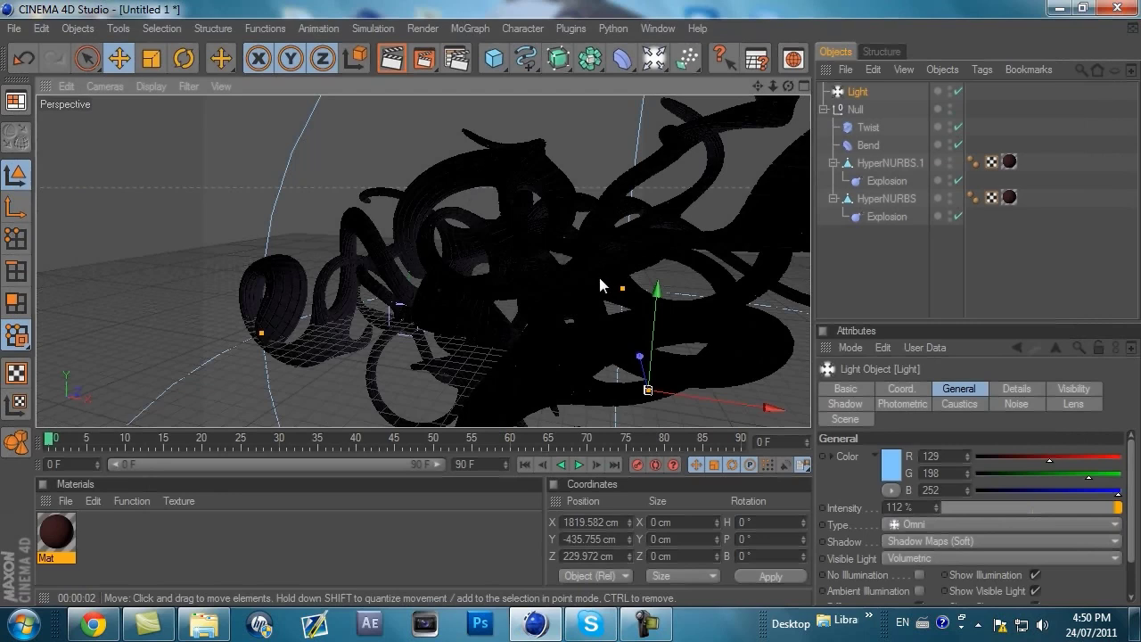
Raise the light's intensity to 233 % and render a preview of the tentacles from a new angle.
{"action": "left_click", "coordinate": [862, 92]}
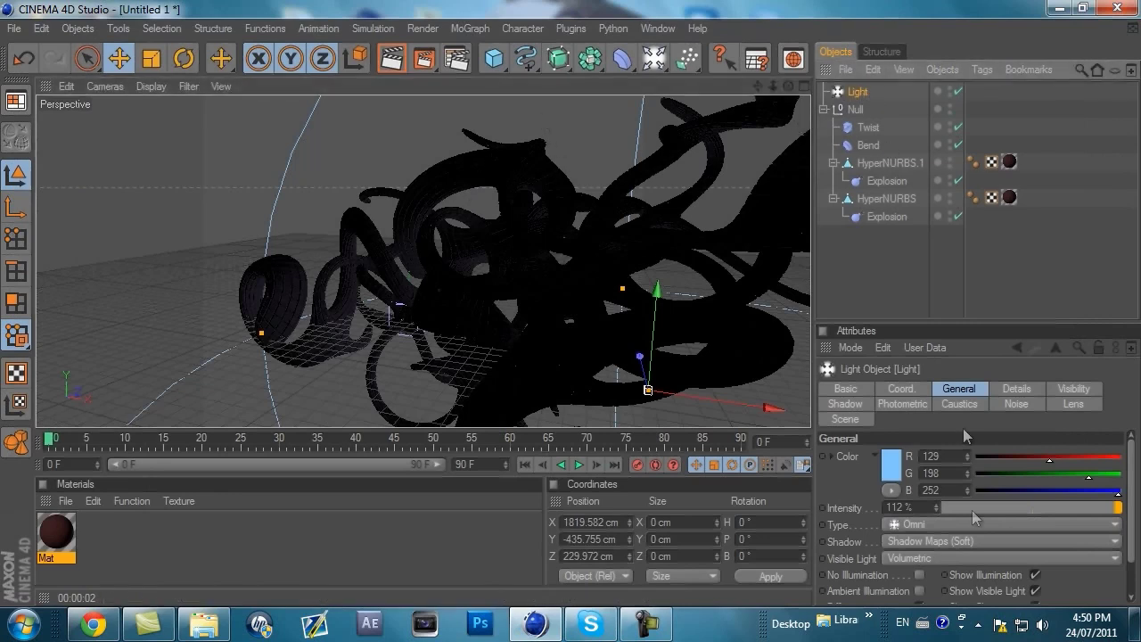
{"action": "mouse_move", "coordinate": [938, 507]}
{"action": "left_mouse_down"}
{"action": "mouse_move", "coordinate": [941, 493]}
{"action": "mouse_move", "coordinate": [938, 507]}
{"action": "left_mouse_up"}
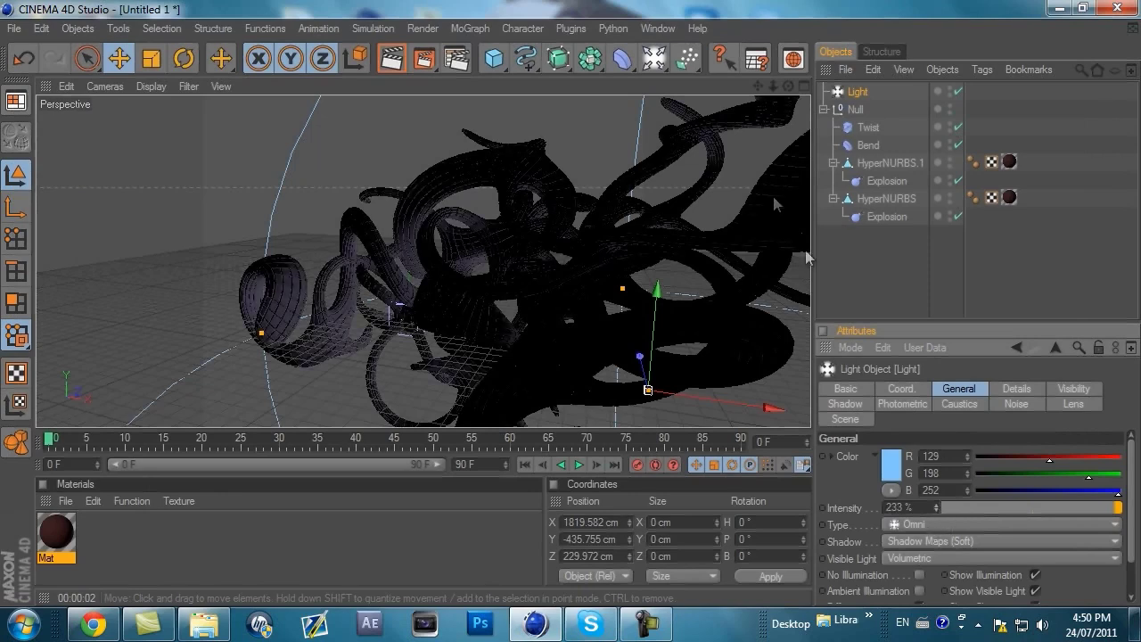
{"action": "left_click_drag", "start_coordinate": [760, 86], "coordinate": [571, 304]}
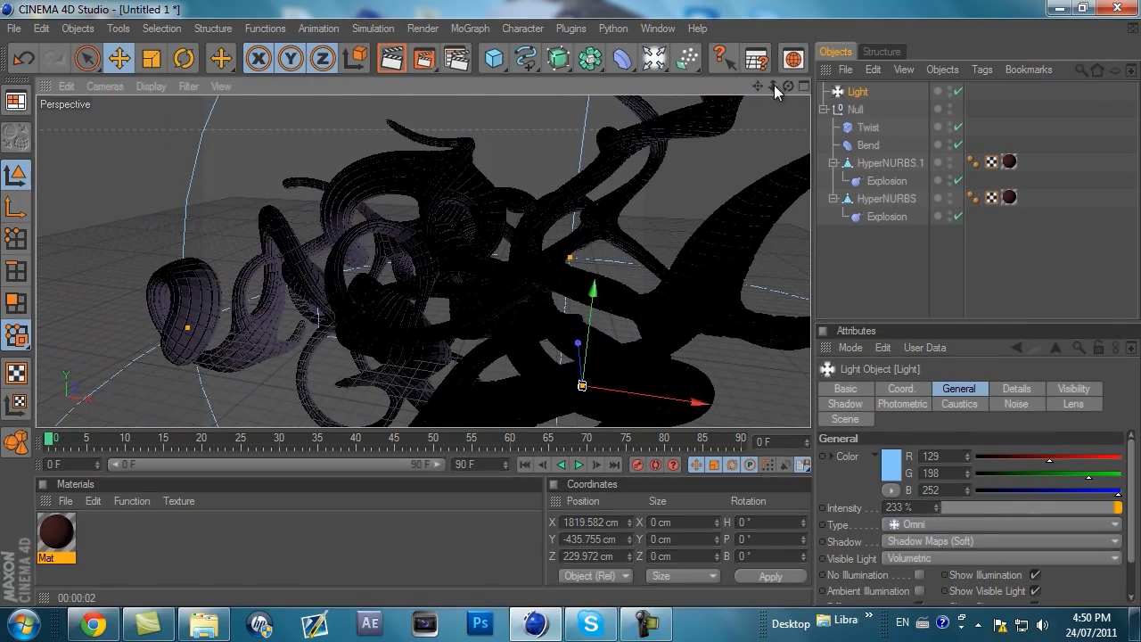
{"action": "left_click_drag", "start_coordinate": [774, 86], "coordinate": [570, 304]}
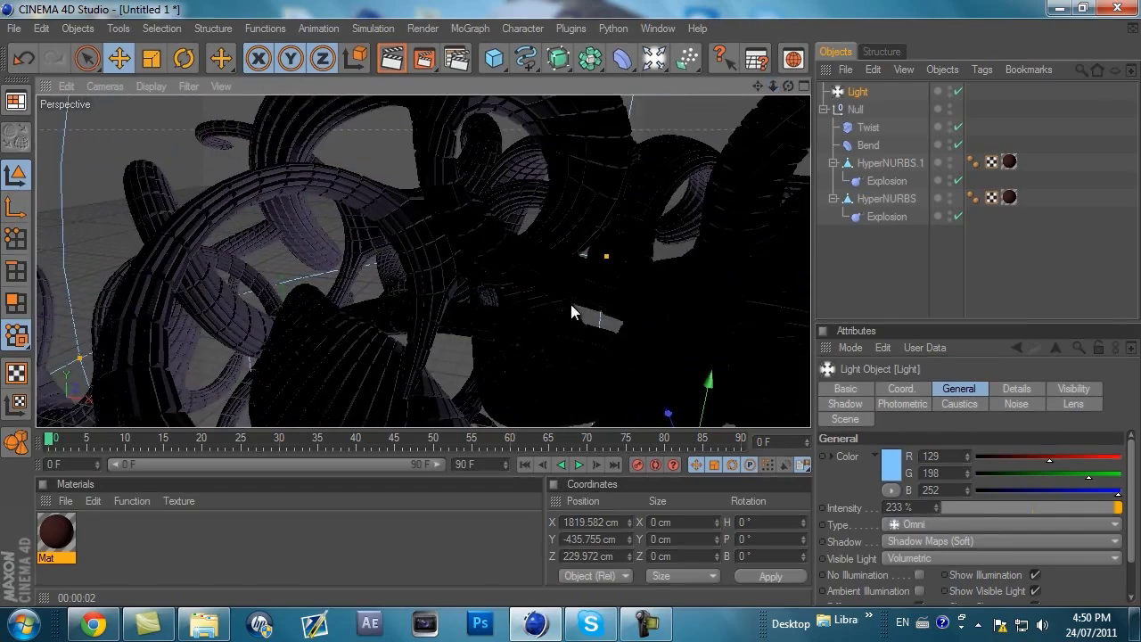
{"action": "scroll", "coordinate": [570, 304], "scroll_direction": "down", "scroll_amount": 10}
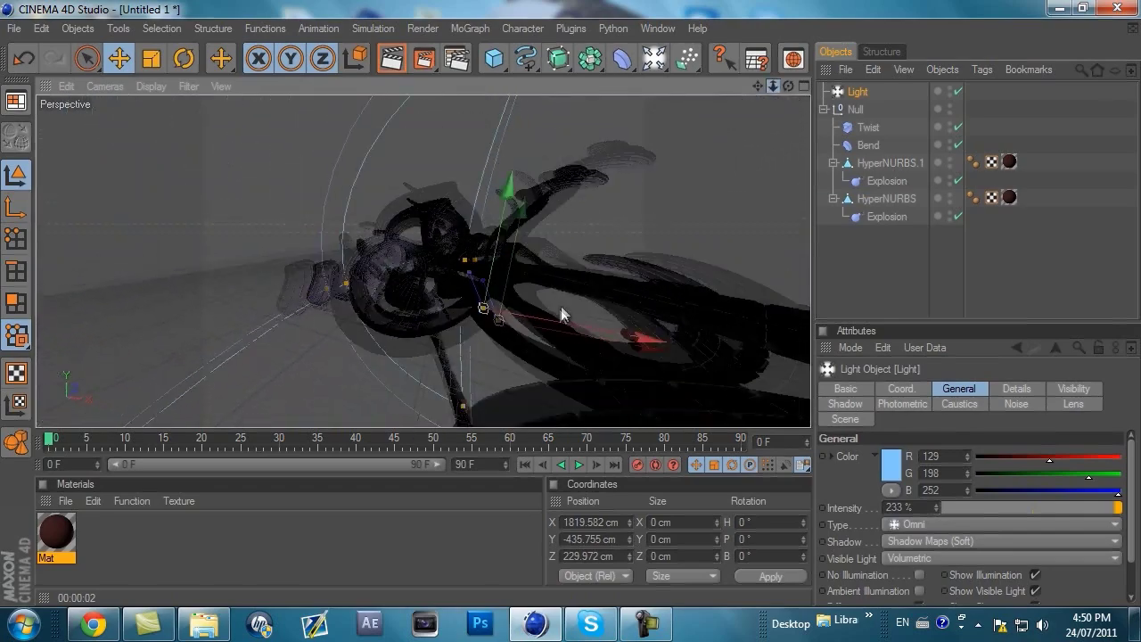
{"action": "left_click_drag", "start_coordinate": [561, 308], "coordinate": [570, 303]}
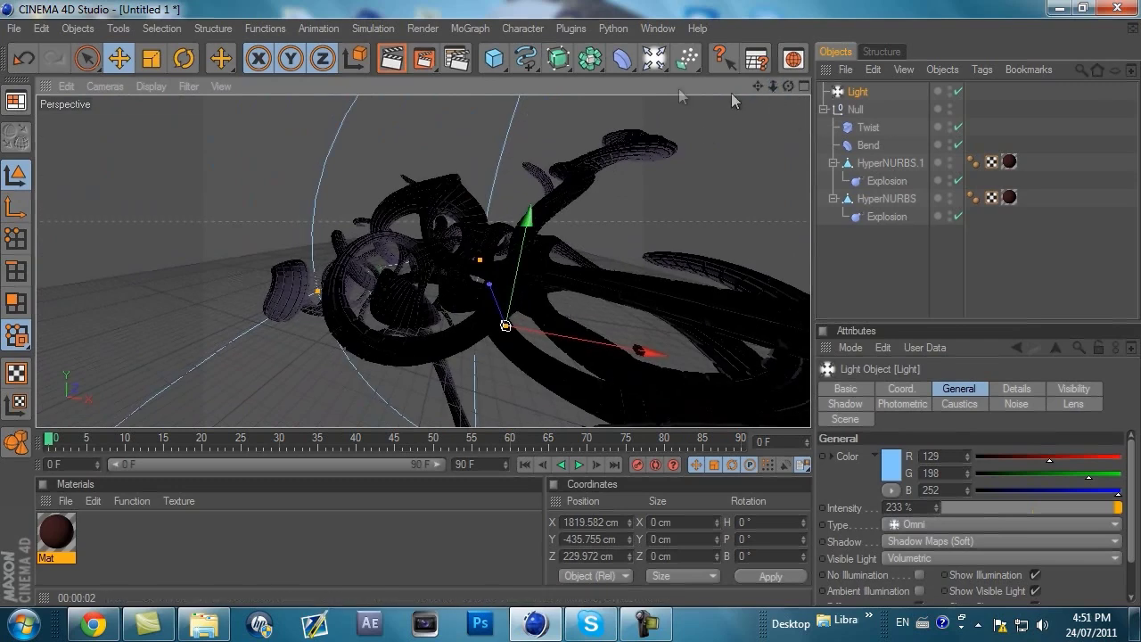
{"action": "left_click", "coordinate": [393, 61]}
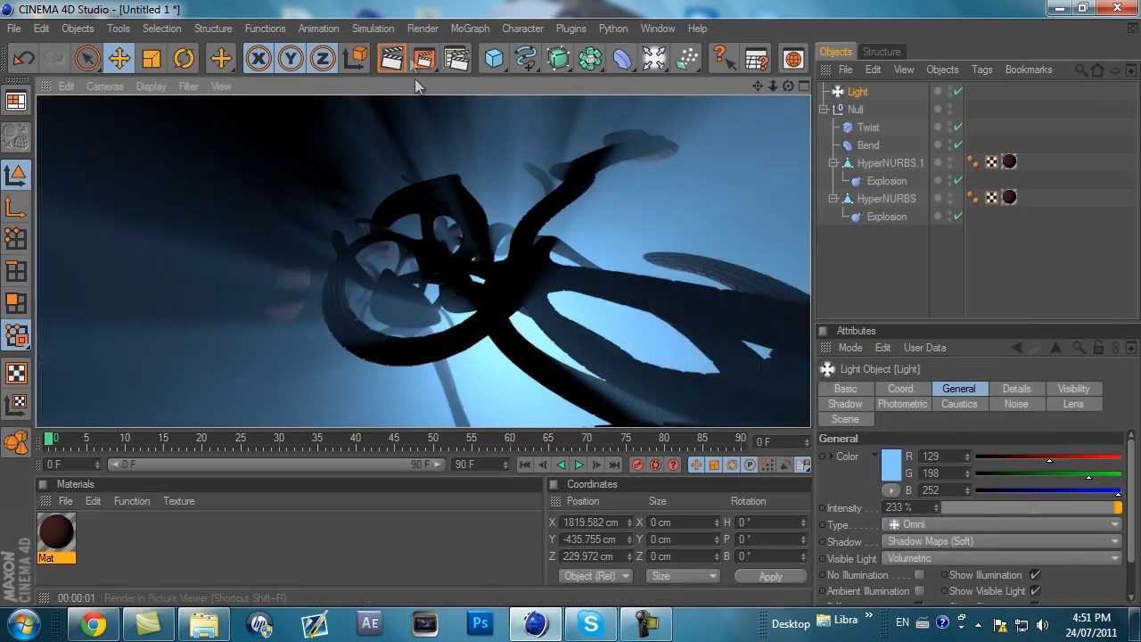
Delete the default Render Setting, keeping only the "nice" preset as the active one.
{"action": "left_click", "coordinate": [457, 59]}
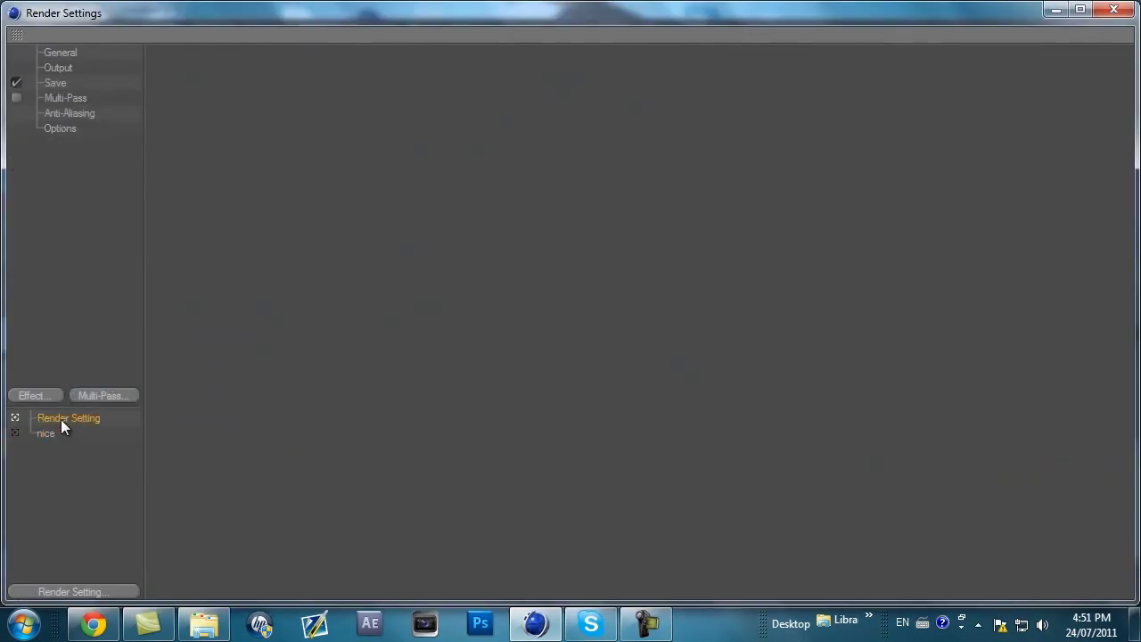
{"action": "key", "text": "Delete"}
{"action": "left_click", "coordinate": [646, 623]}
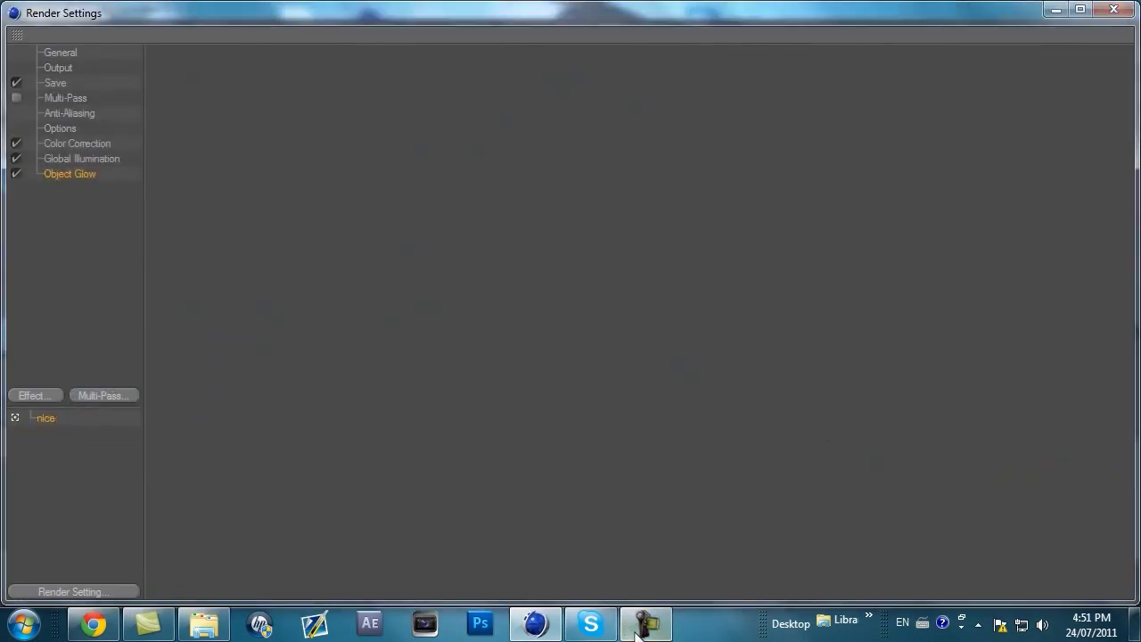
{"action": "left_click", "coordinate": [1055, 546]}
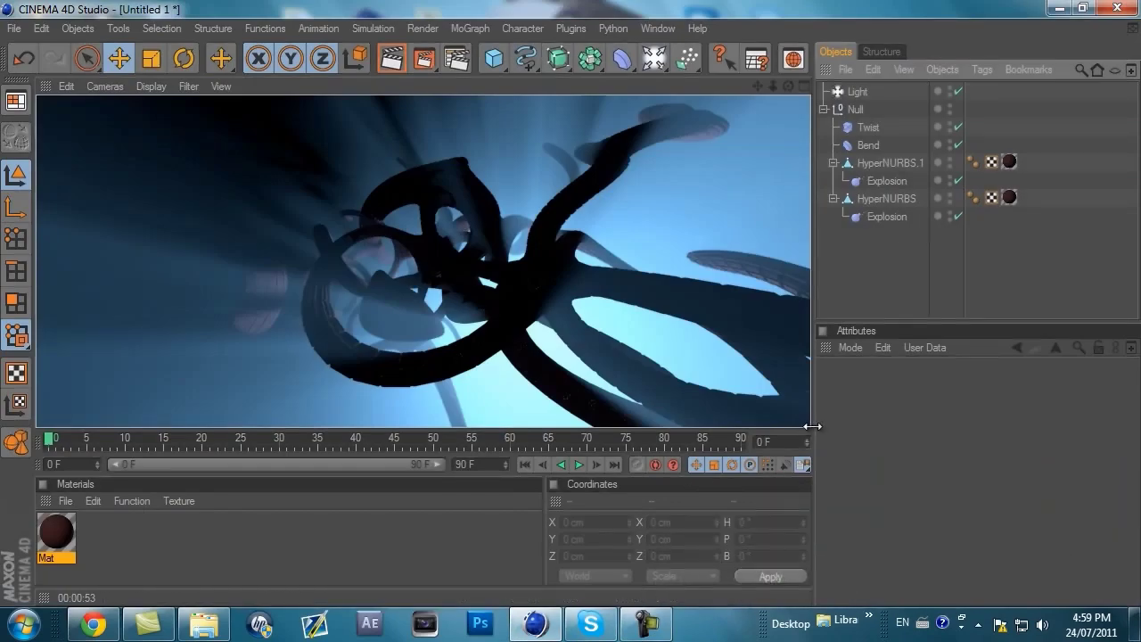
Widen the perspective viewport and render a preview in it, stopping the unresponsive Skype Toolbars plug-in.
{"action": "left_click_drag", "start_coordinate": [816, 428], "coordinate": [981, 428]}
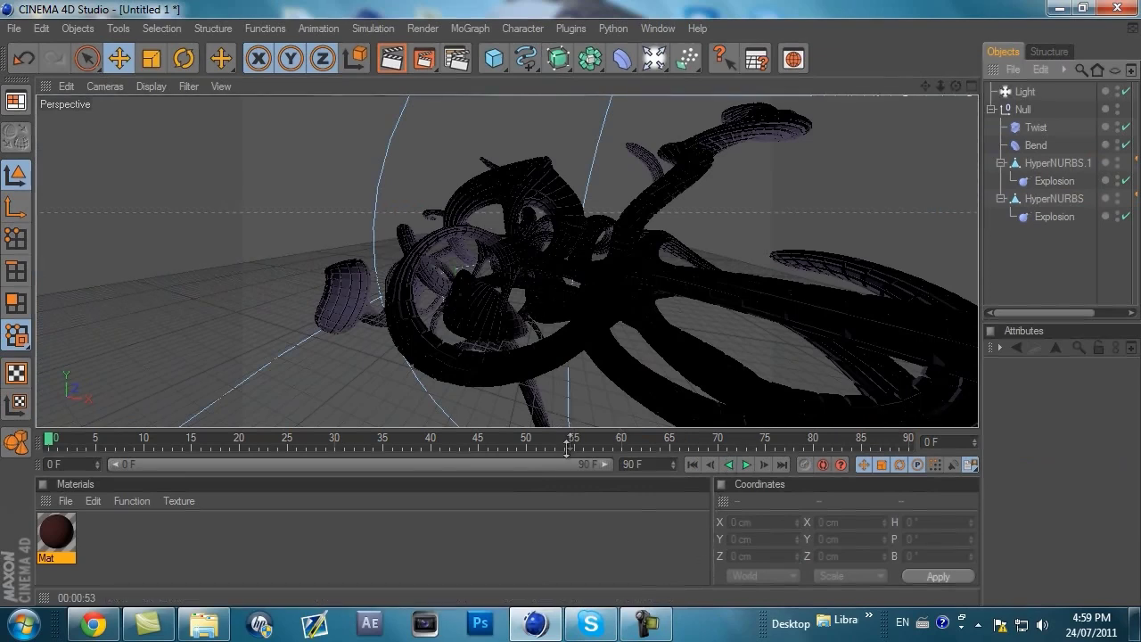
{"action": "left_click", "coordinate": [392, 58]}
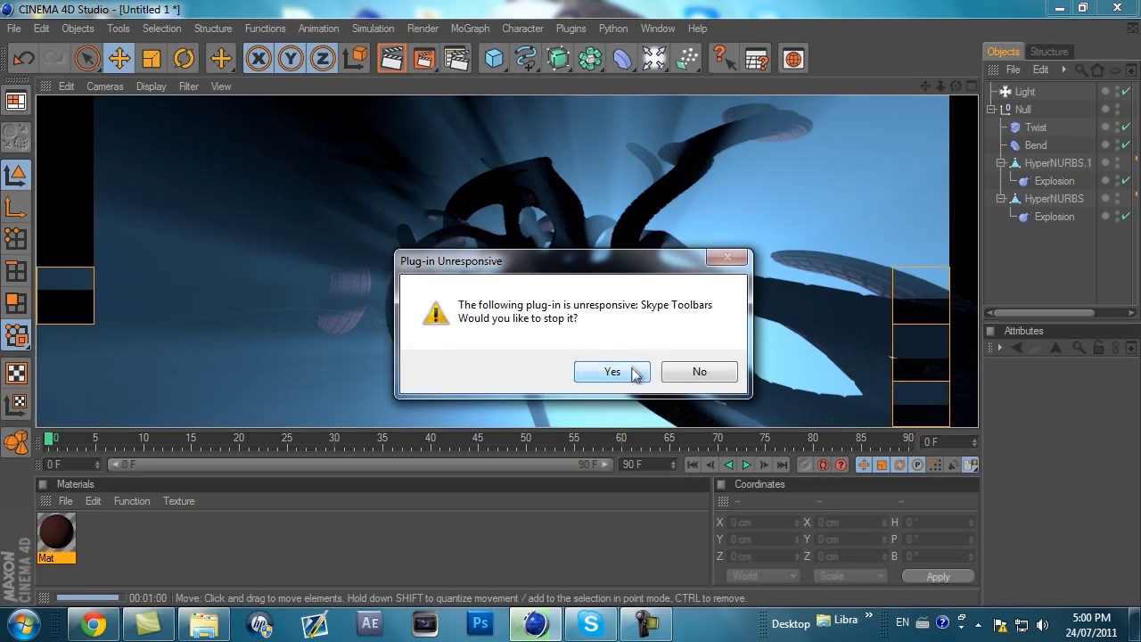
{"action": "left_click", "coordinate": [603, 372]}
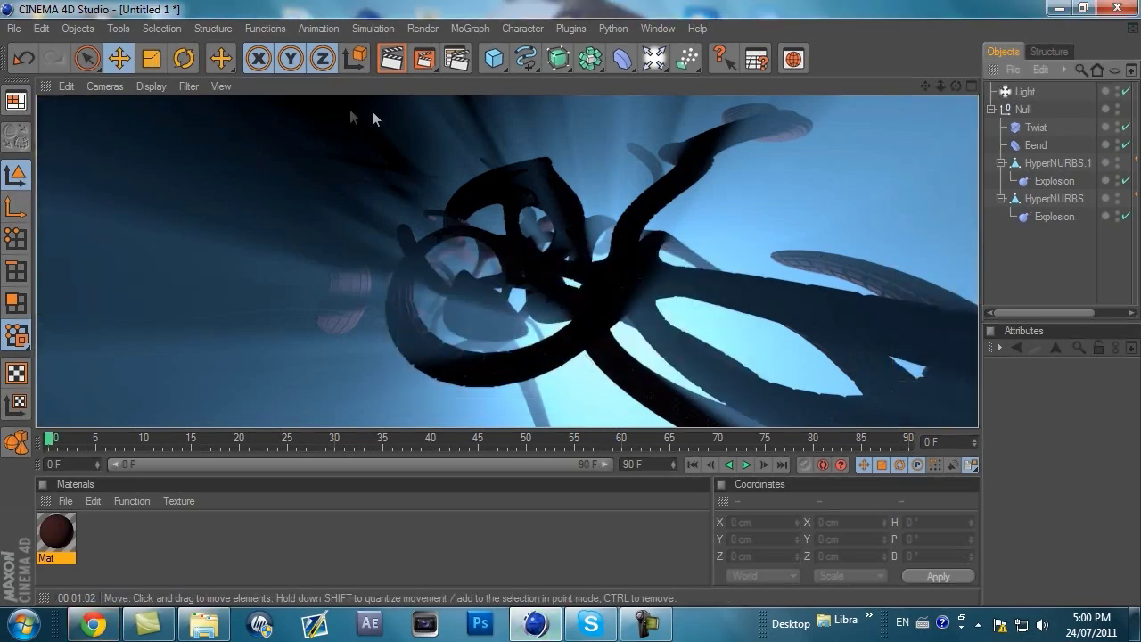